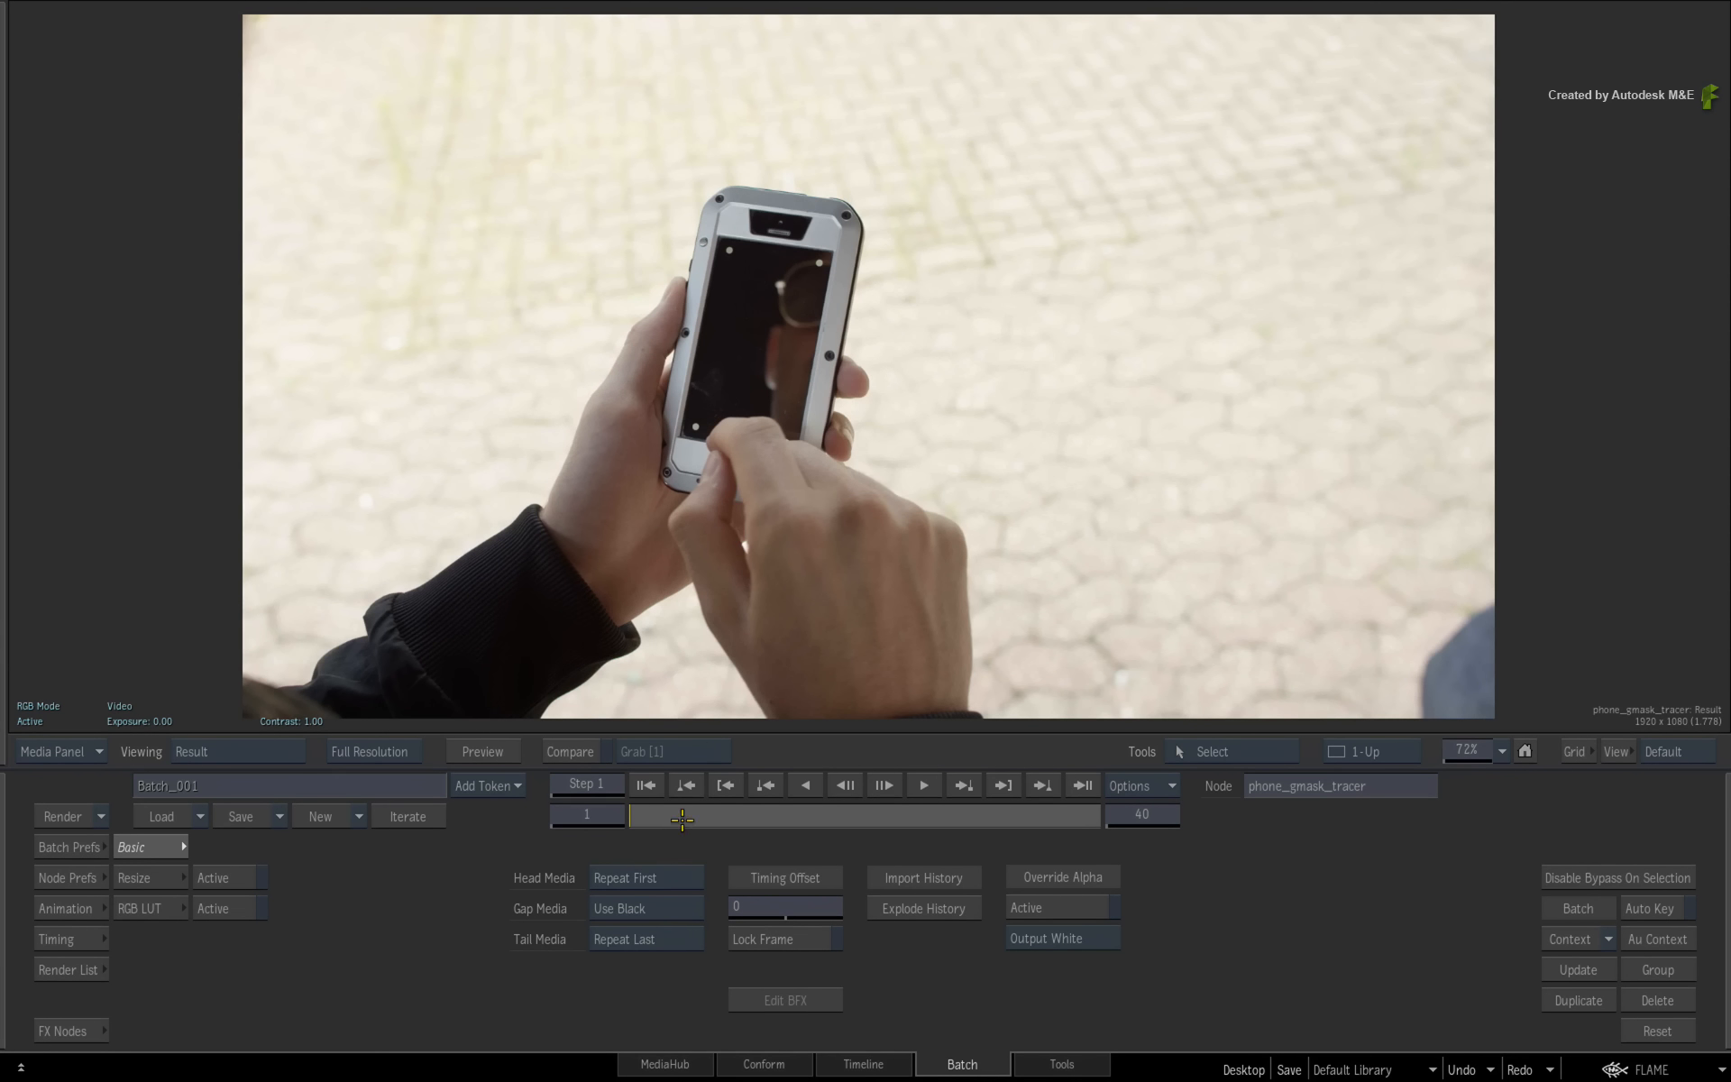
- Add a MasterK keyer node to the schematic after the phone_gmask_tracer clip and open its editor
drag(683, 819, 605, 824)
key(Tab)
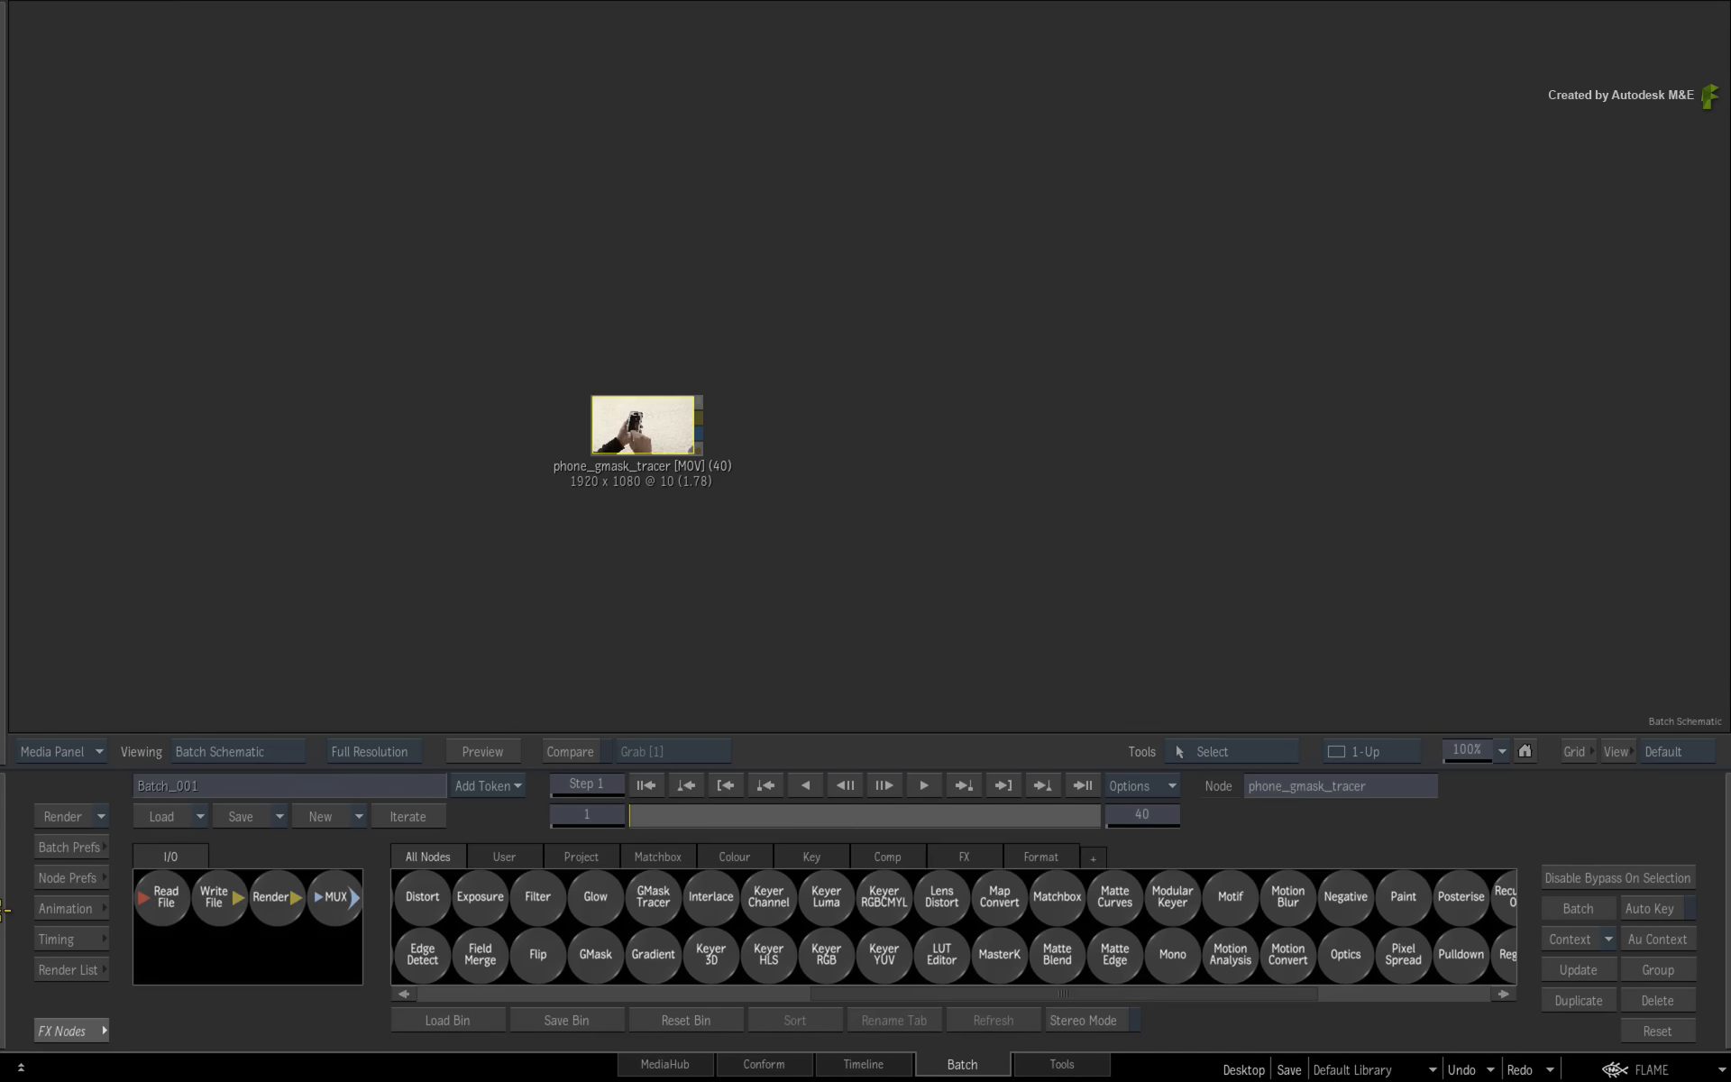
drag(1000, 957, 853, 433)
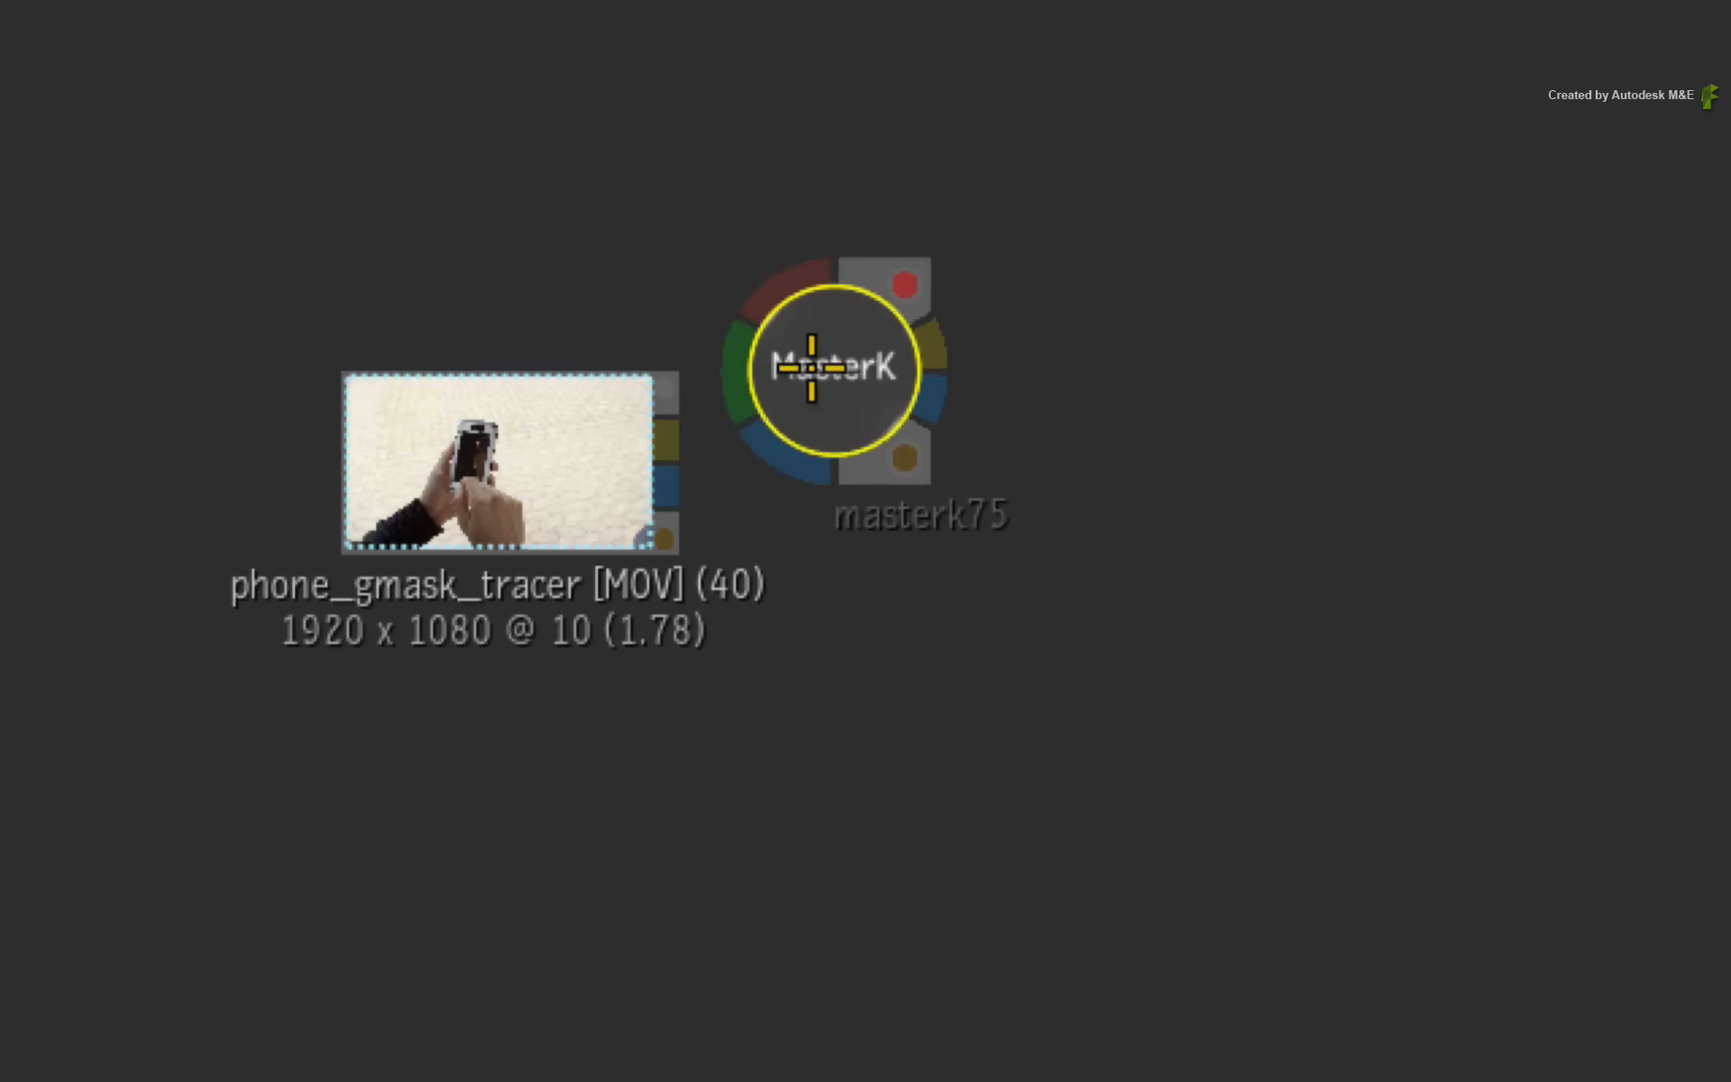
key(Tab)
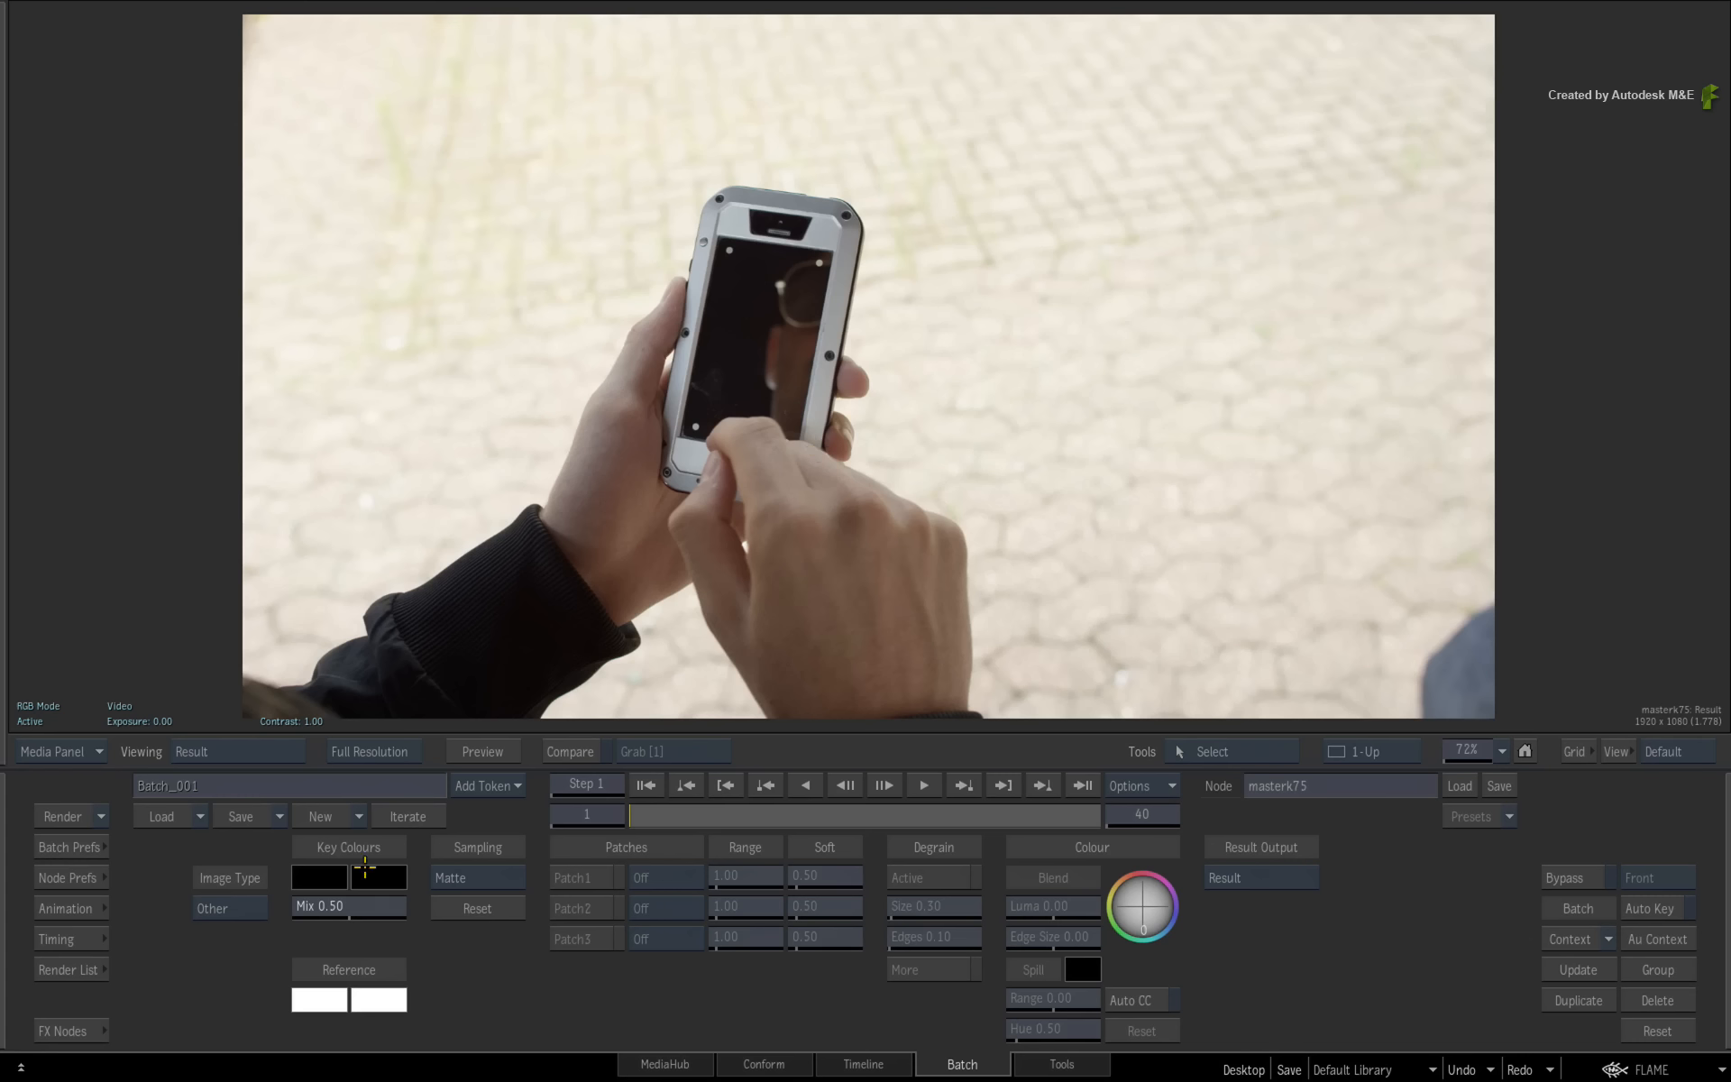
- Sample the background as the key colour and lower the Range and Matte Shadows values while viewing the matte
click(452, 390)
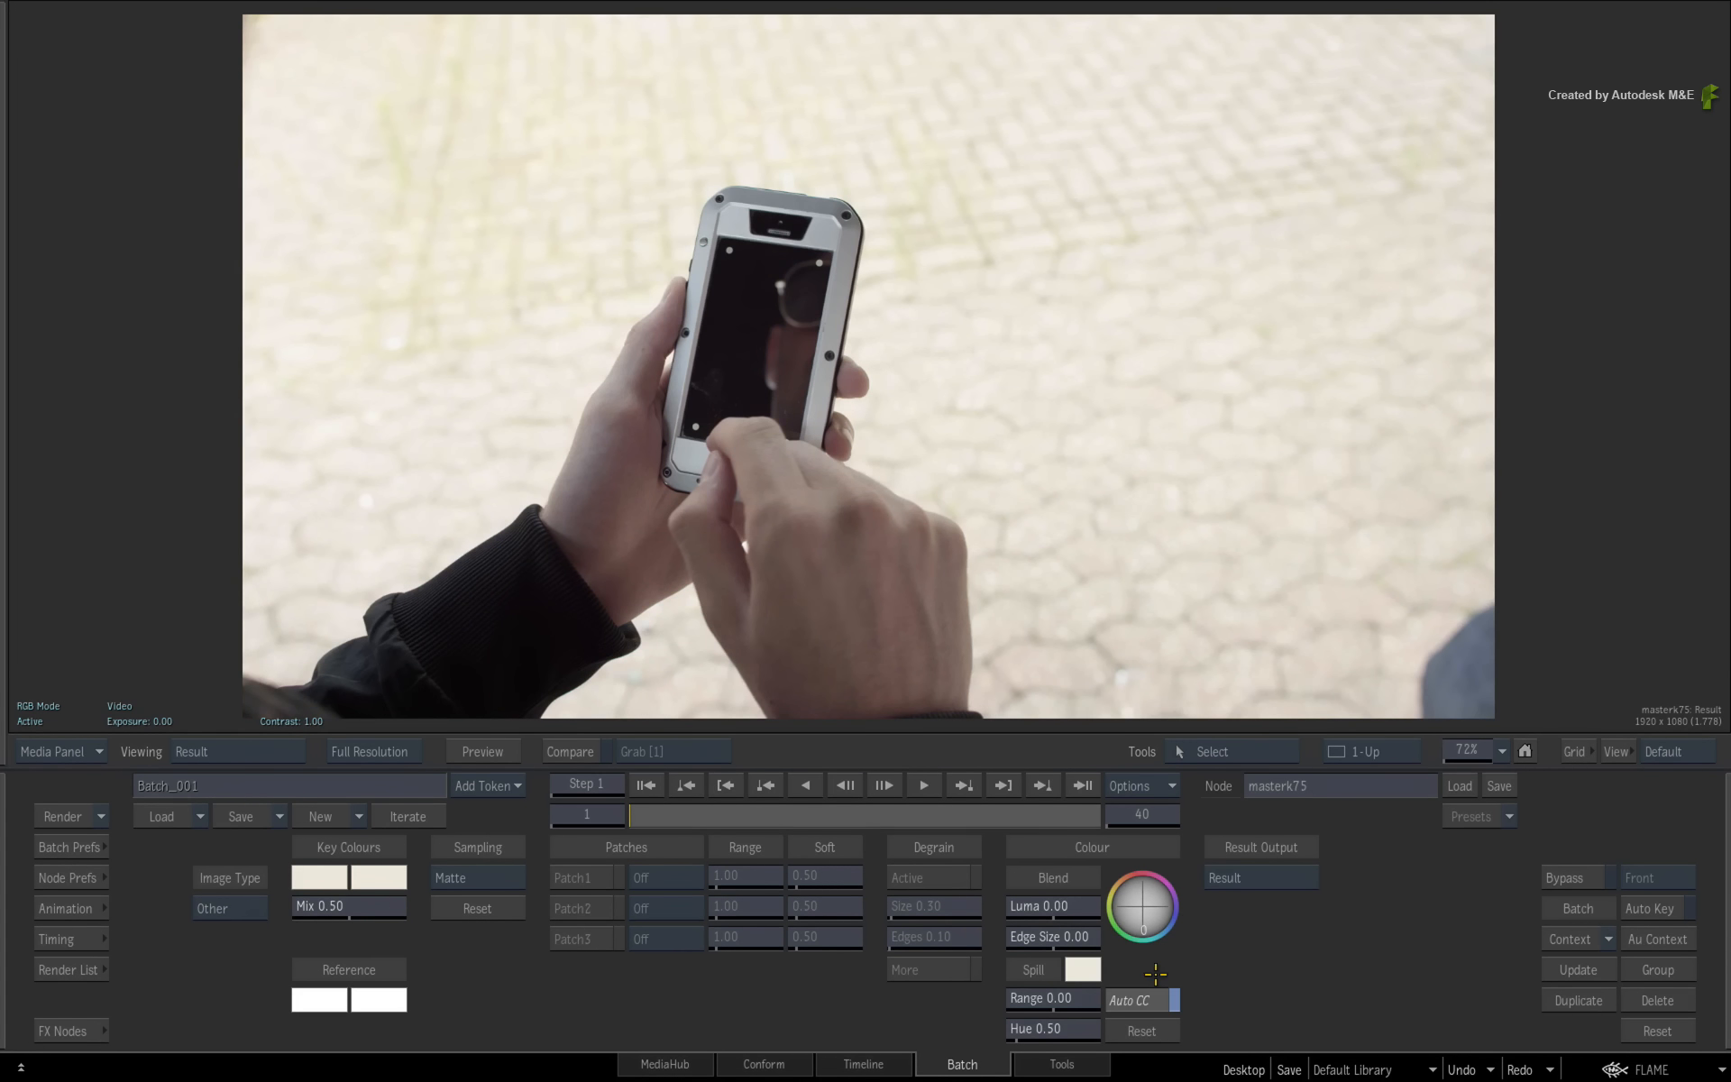
key(F4)
click(791, 575)
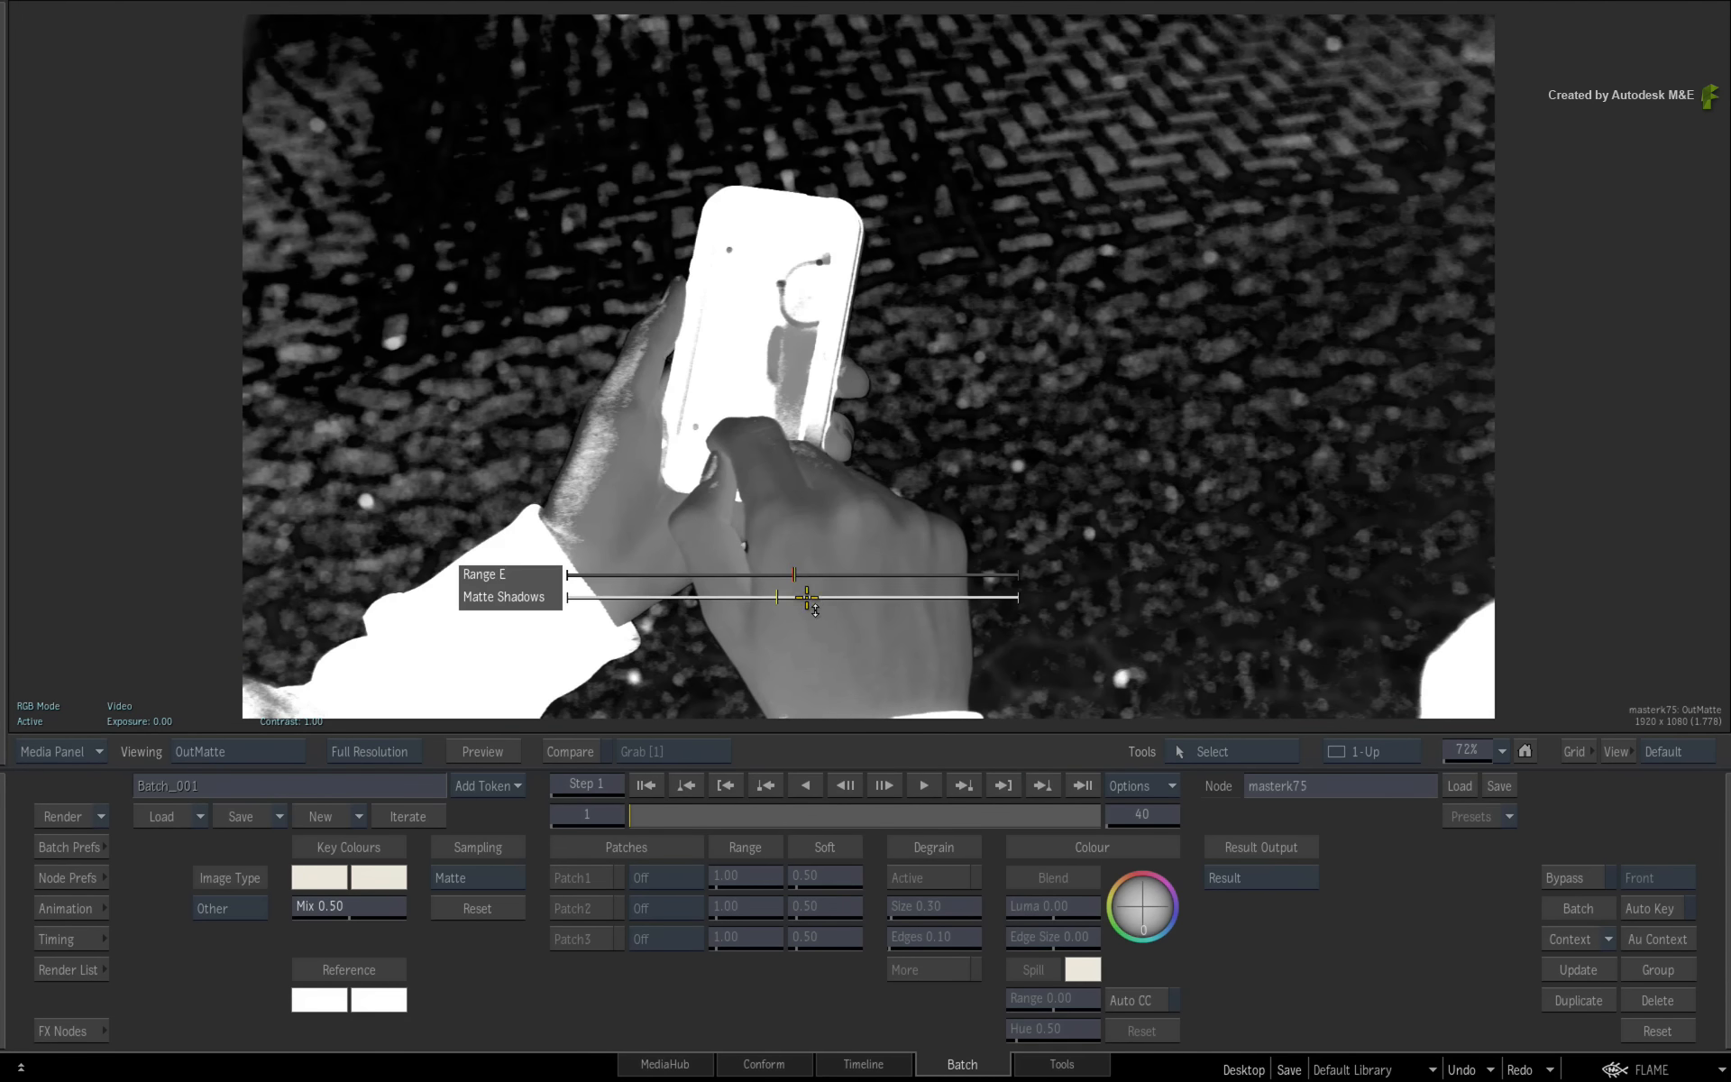
drag(795, 578, 633, 574)
drag(773, 599, 740, 601)
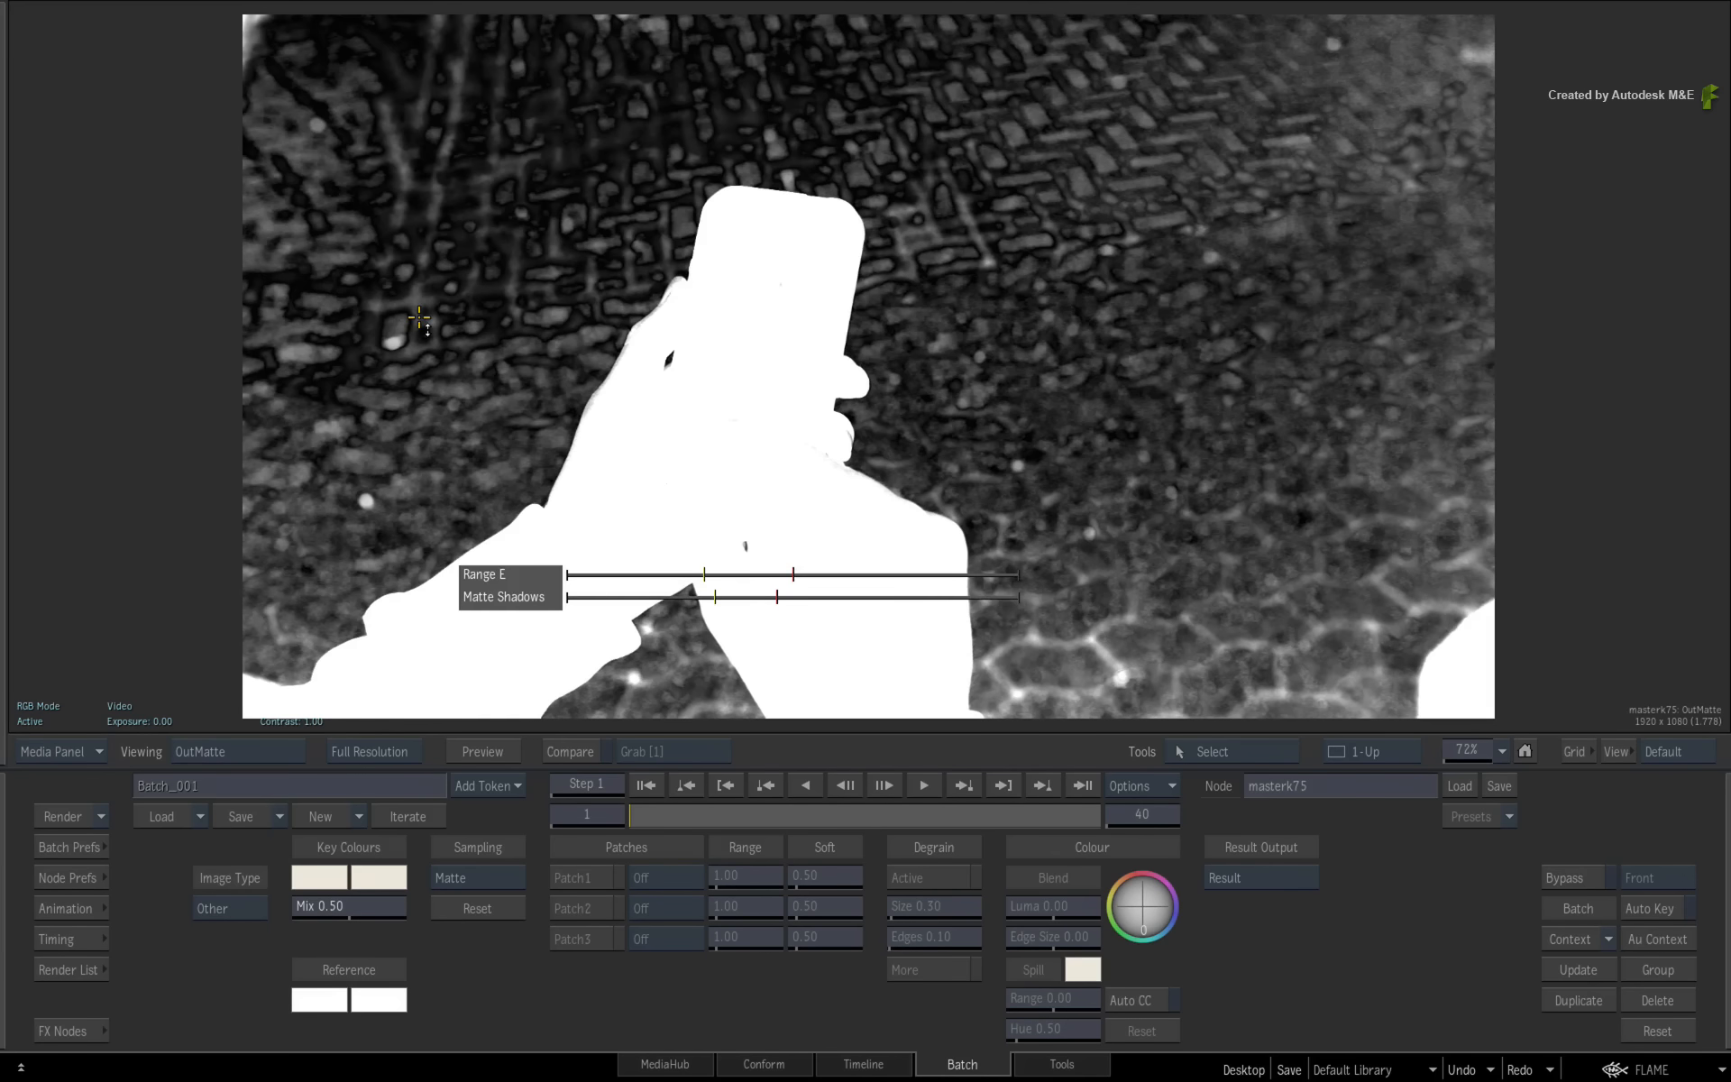
click(1091, 452)
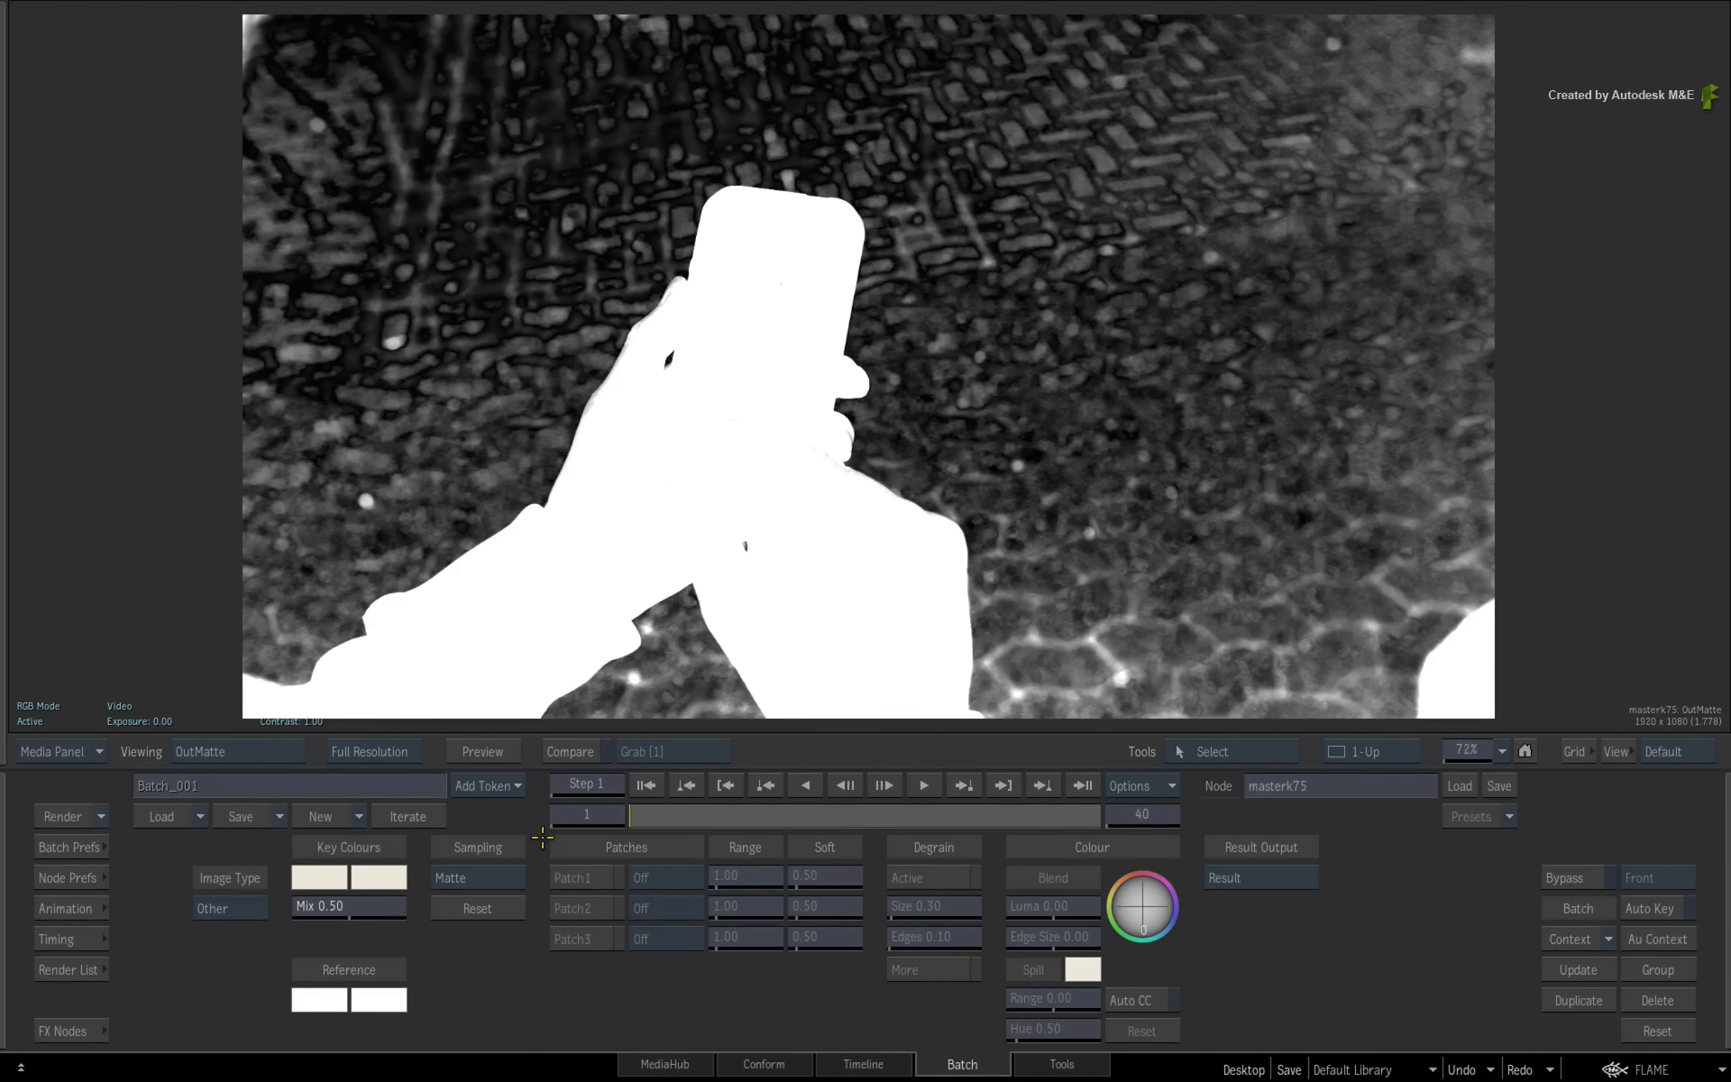
- Delete the MasterK node from the schematic
mouse_move(0, 935)
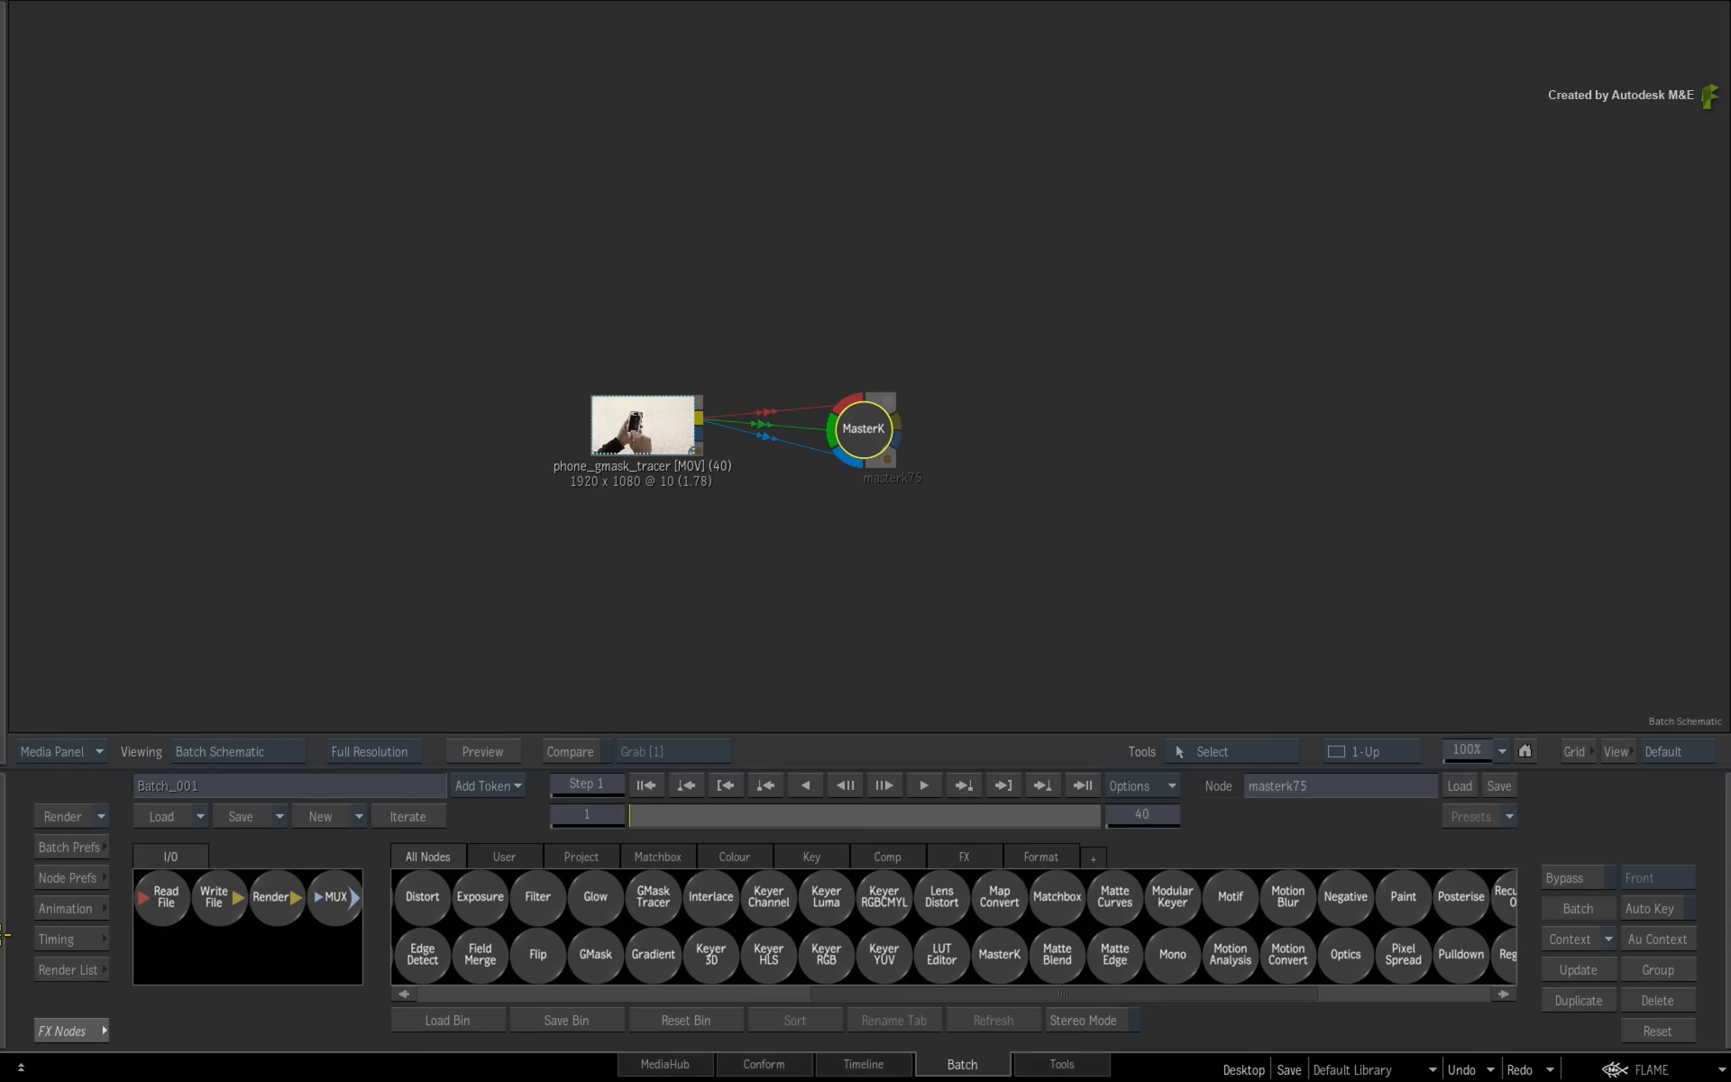
drag(863, 417, 990, 1075)
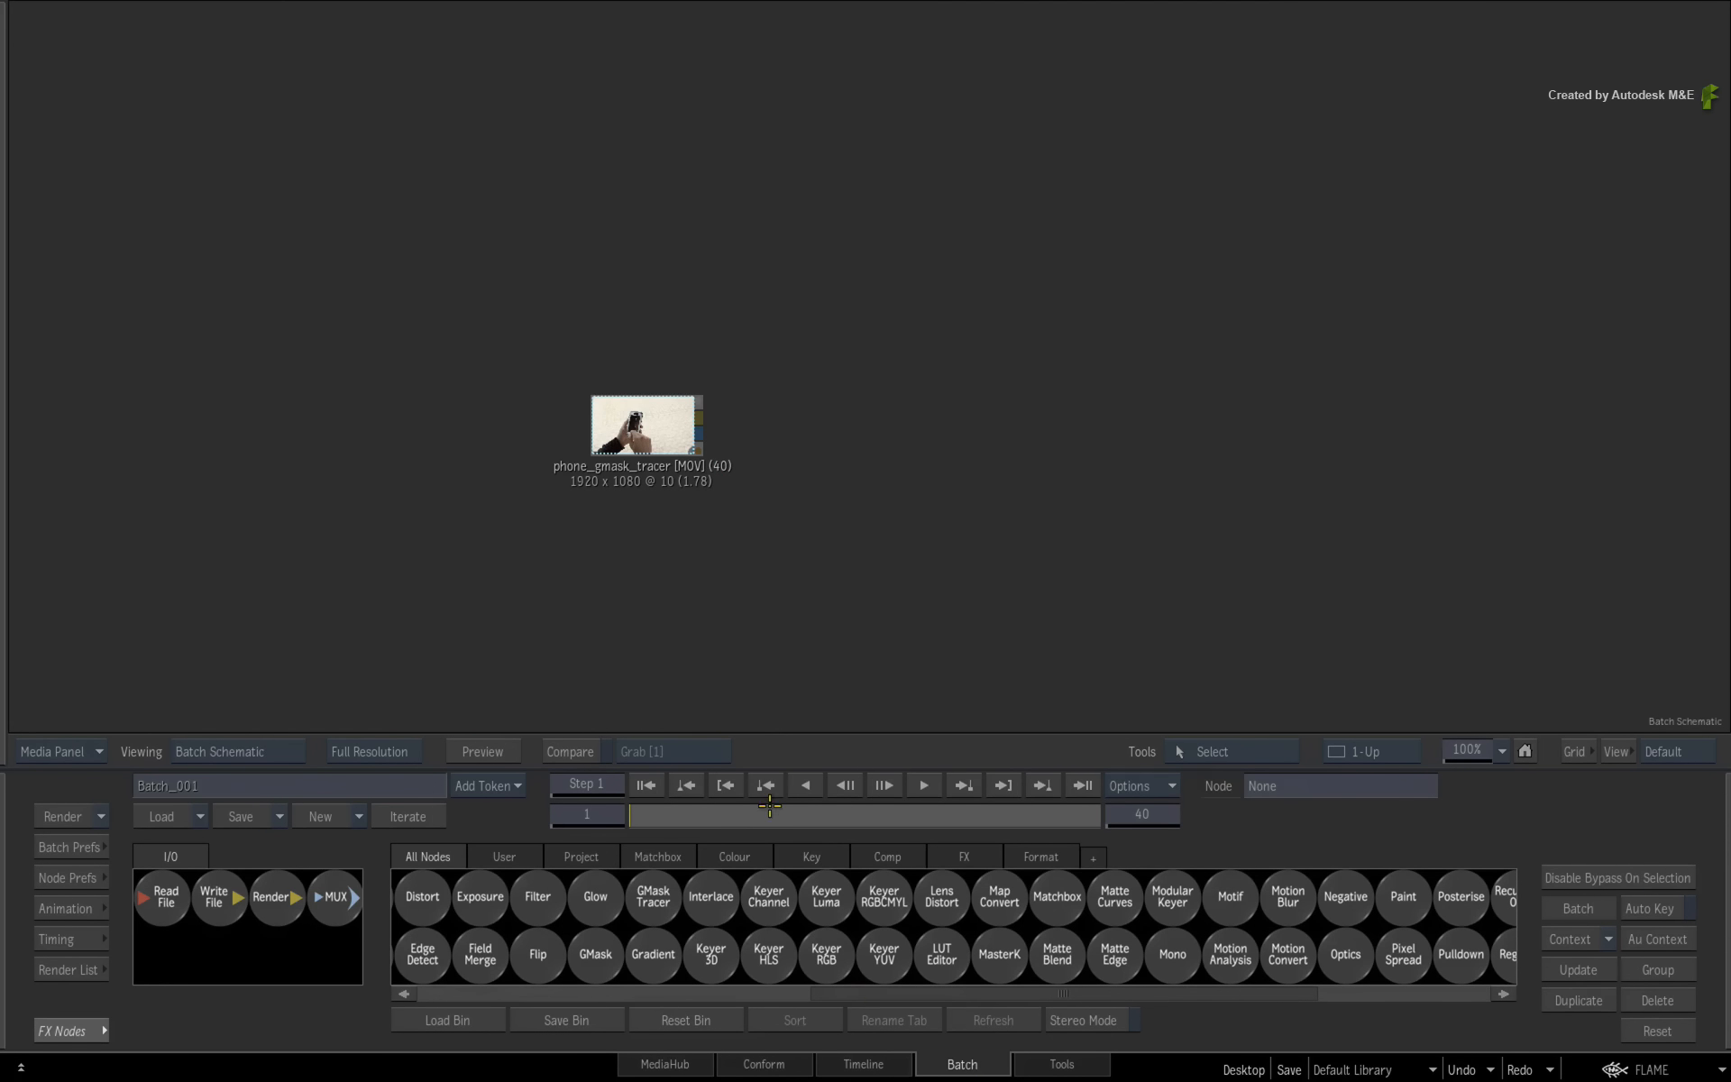
- Add a GMask Tracer node and connect the phone_gmask_tracer clip to its front input
drag(654, 899, 839, 431)
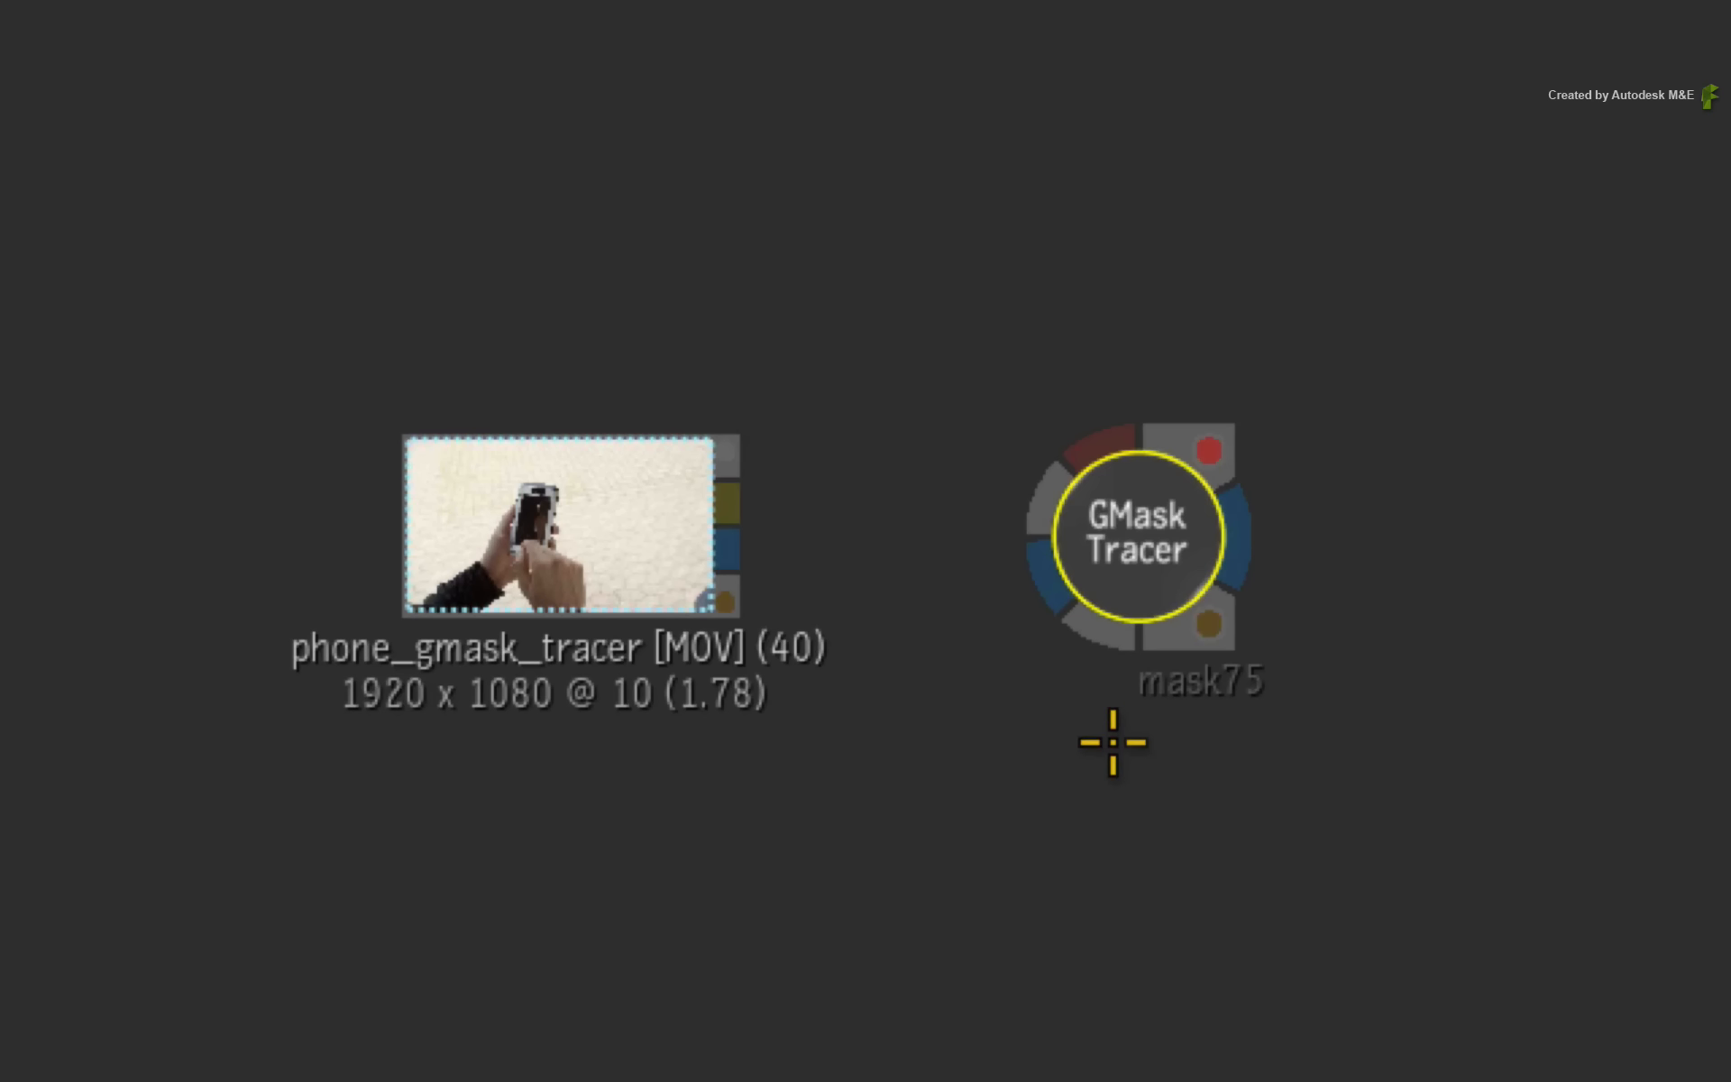
drag(734, 502, 1101, 437)
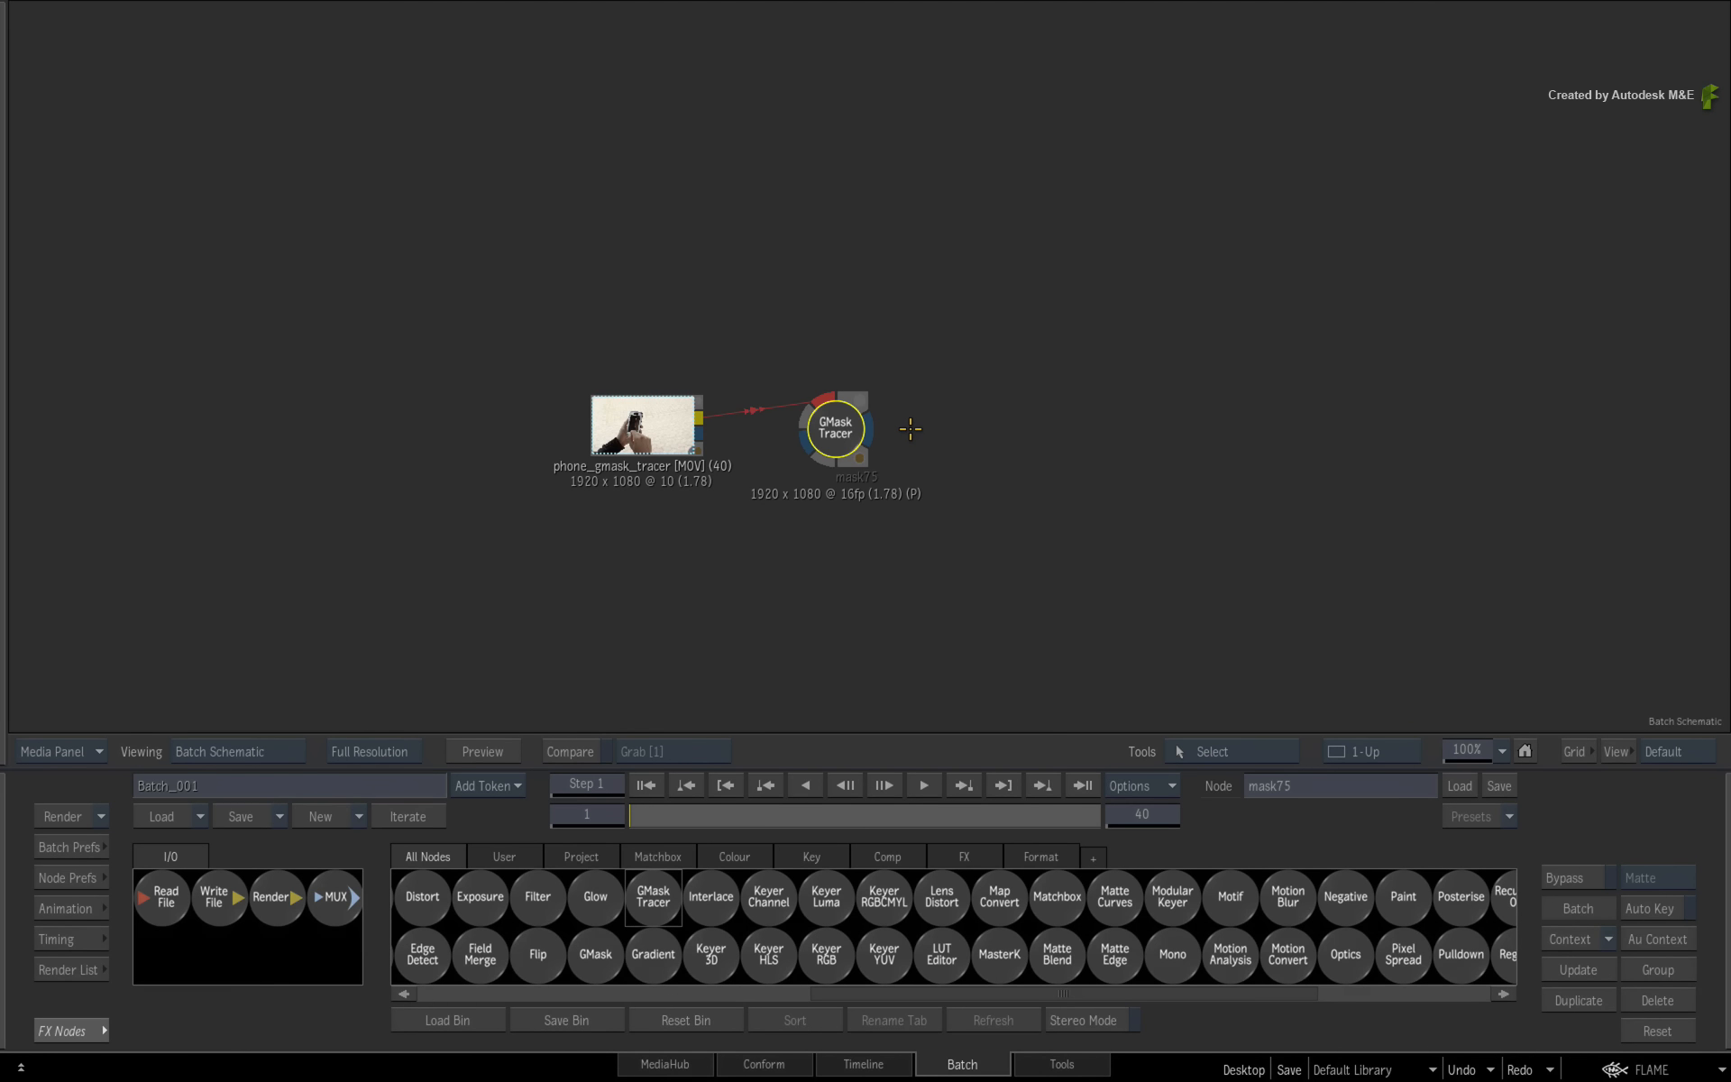
- Set the GMask Tracer output background to Matte
key(F4)
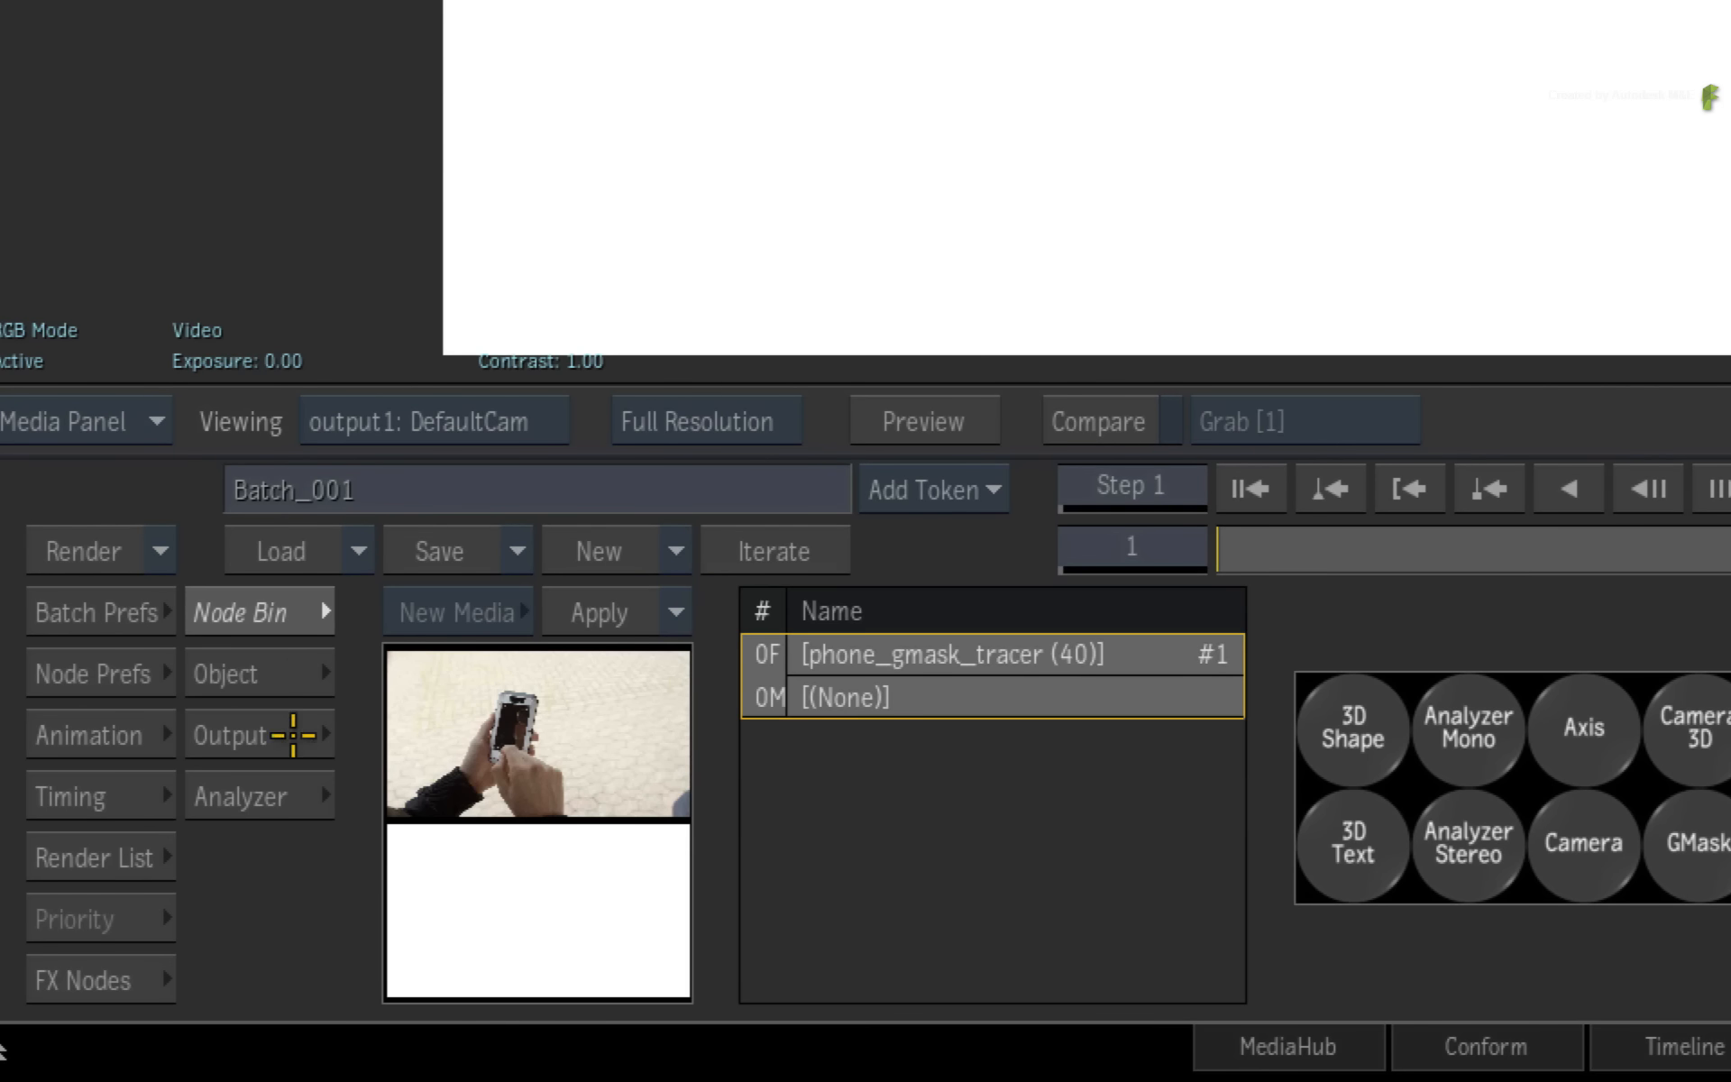
click(293, 734)
click(1626, 674)
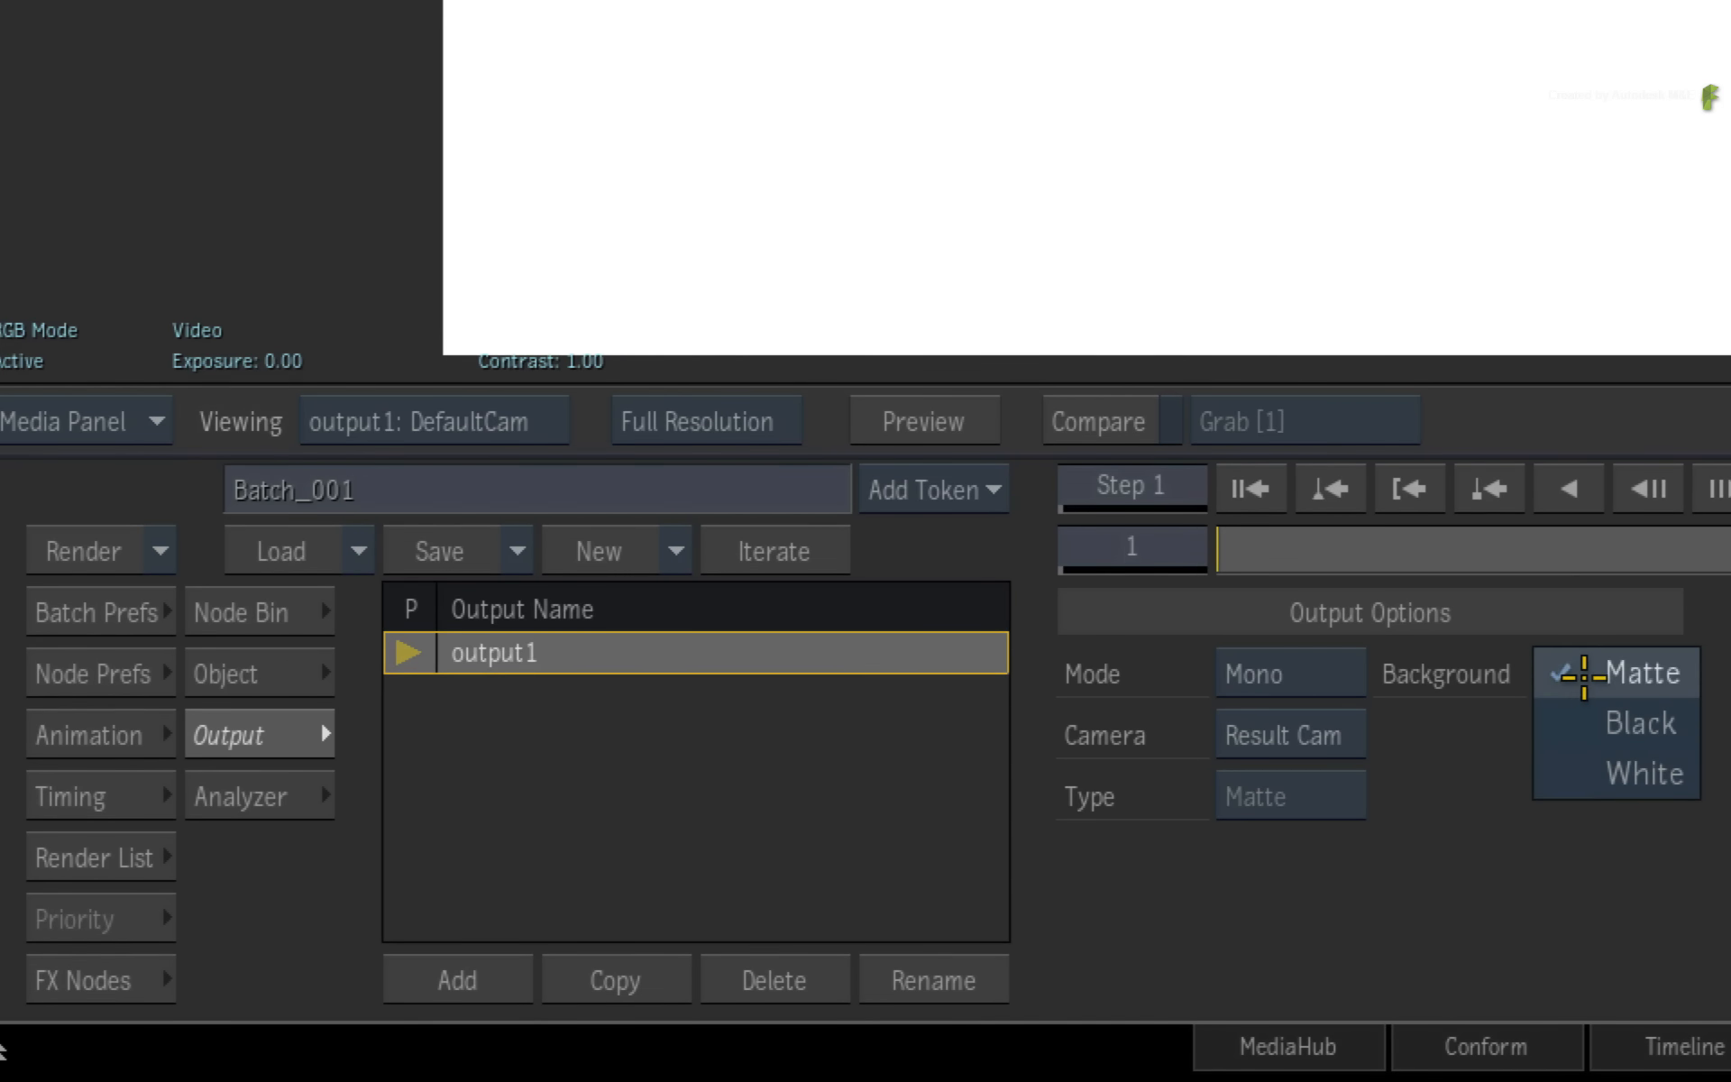
click(1584, 674)
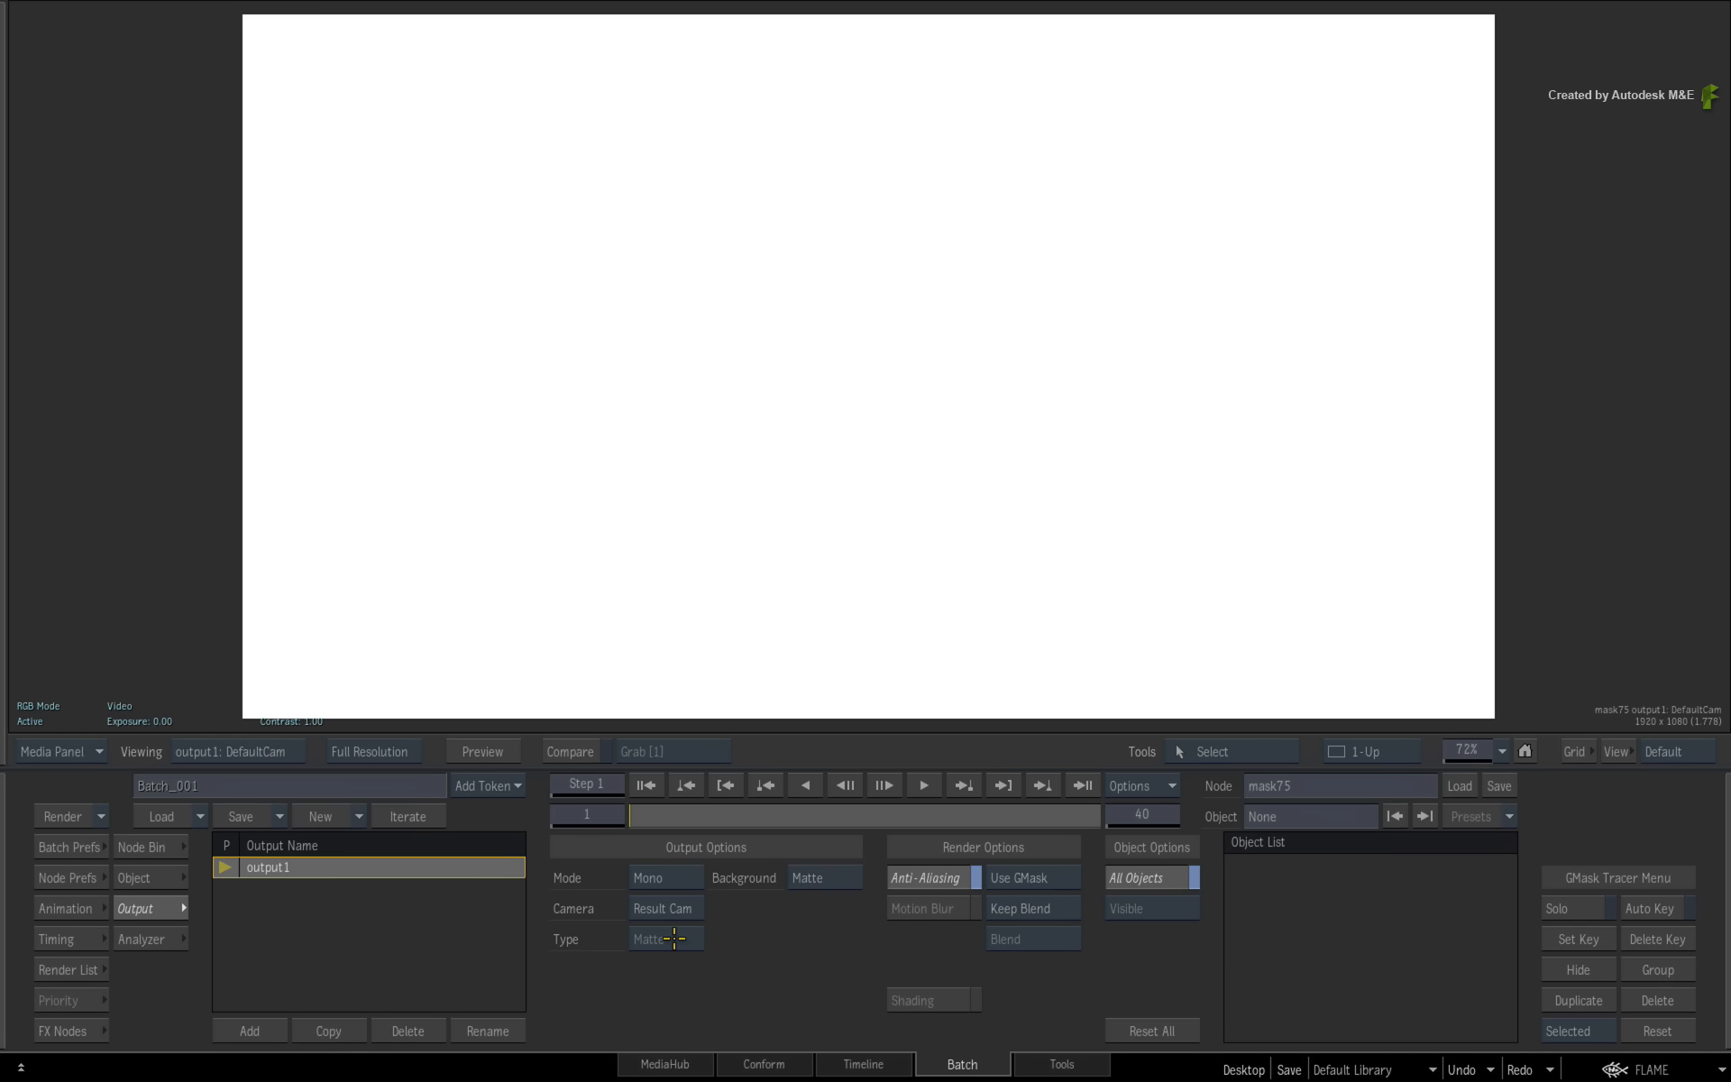
key(F4)
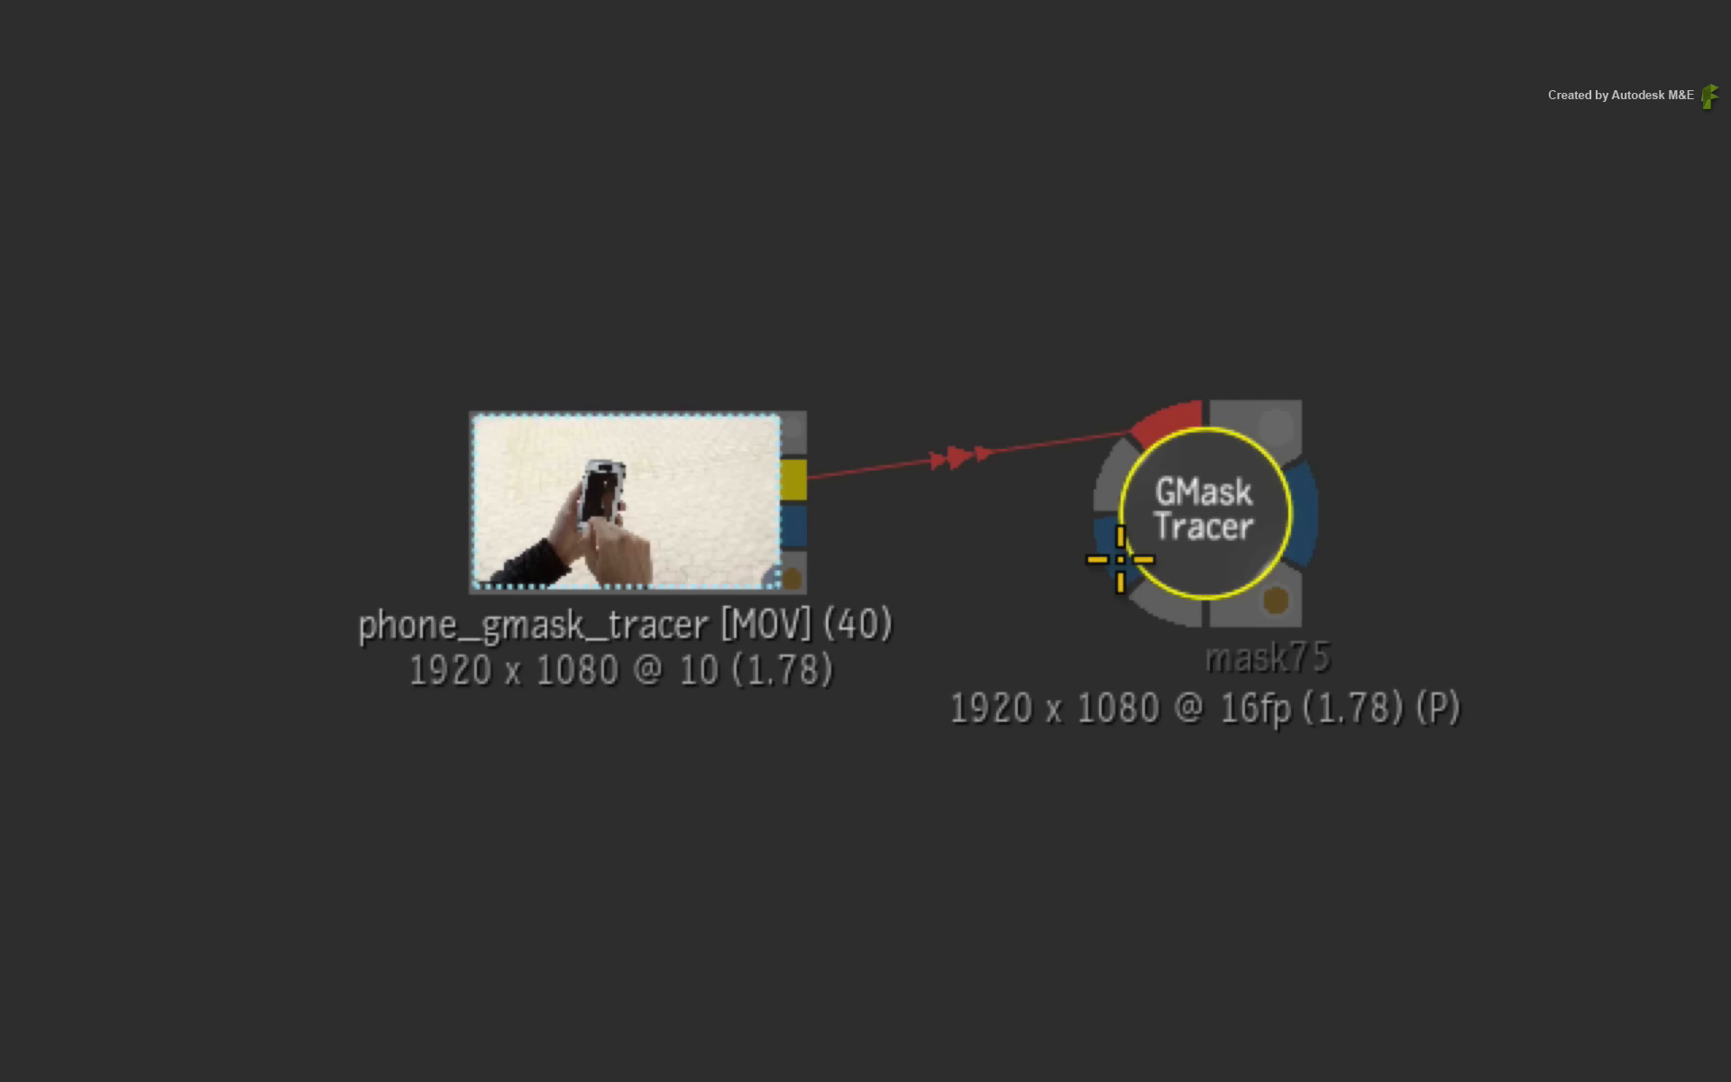
- Connect the clip to the GMask Tracer's matte input, then remove that connection
drag(1119, 560, 1110, 559)
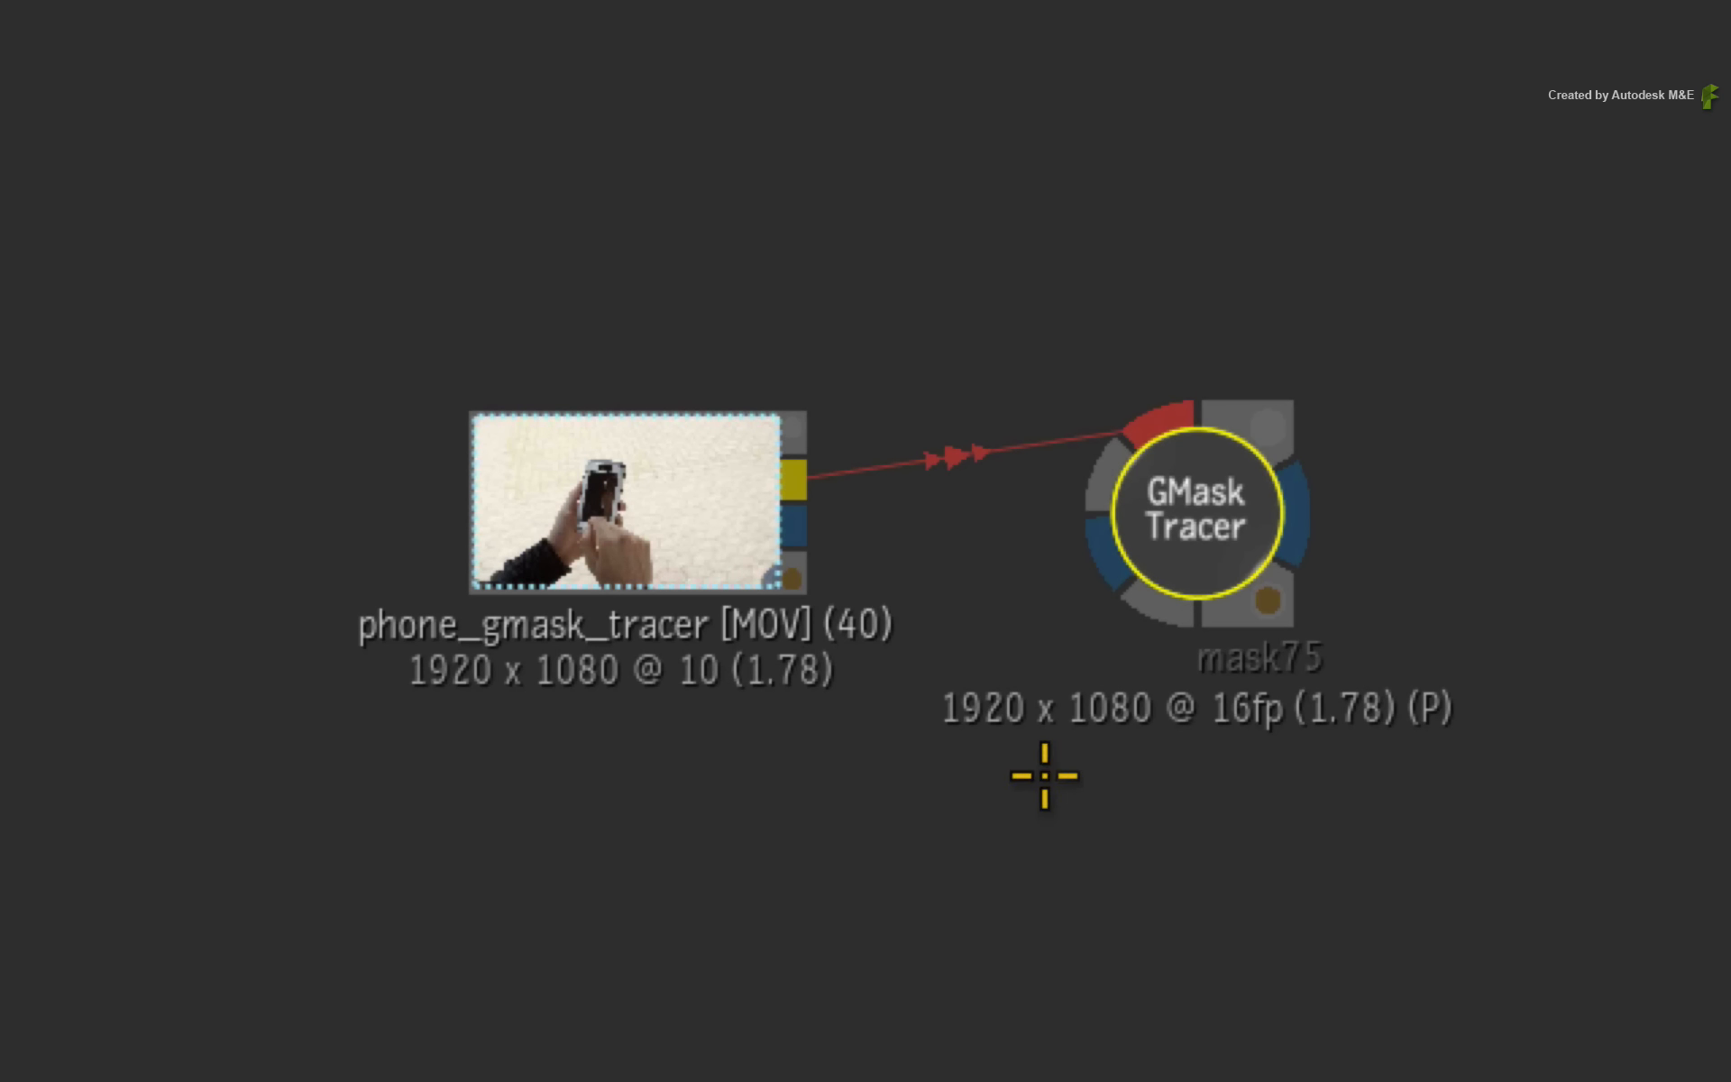
drag(794, 474, 1106, 564)
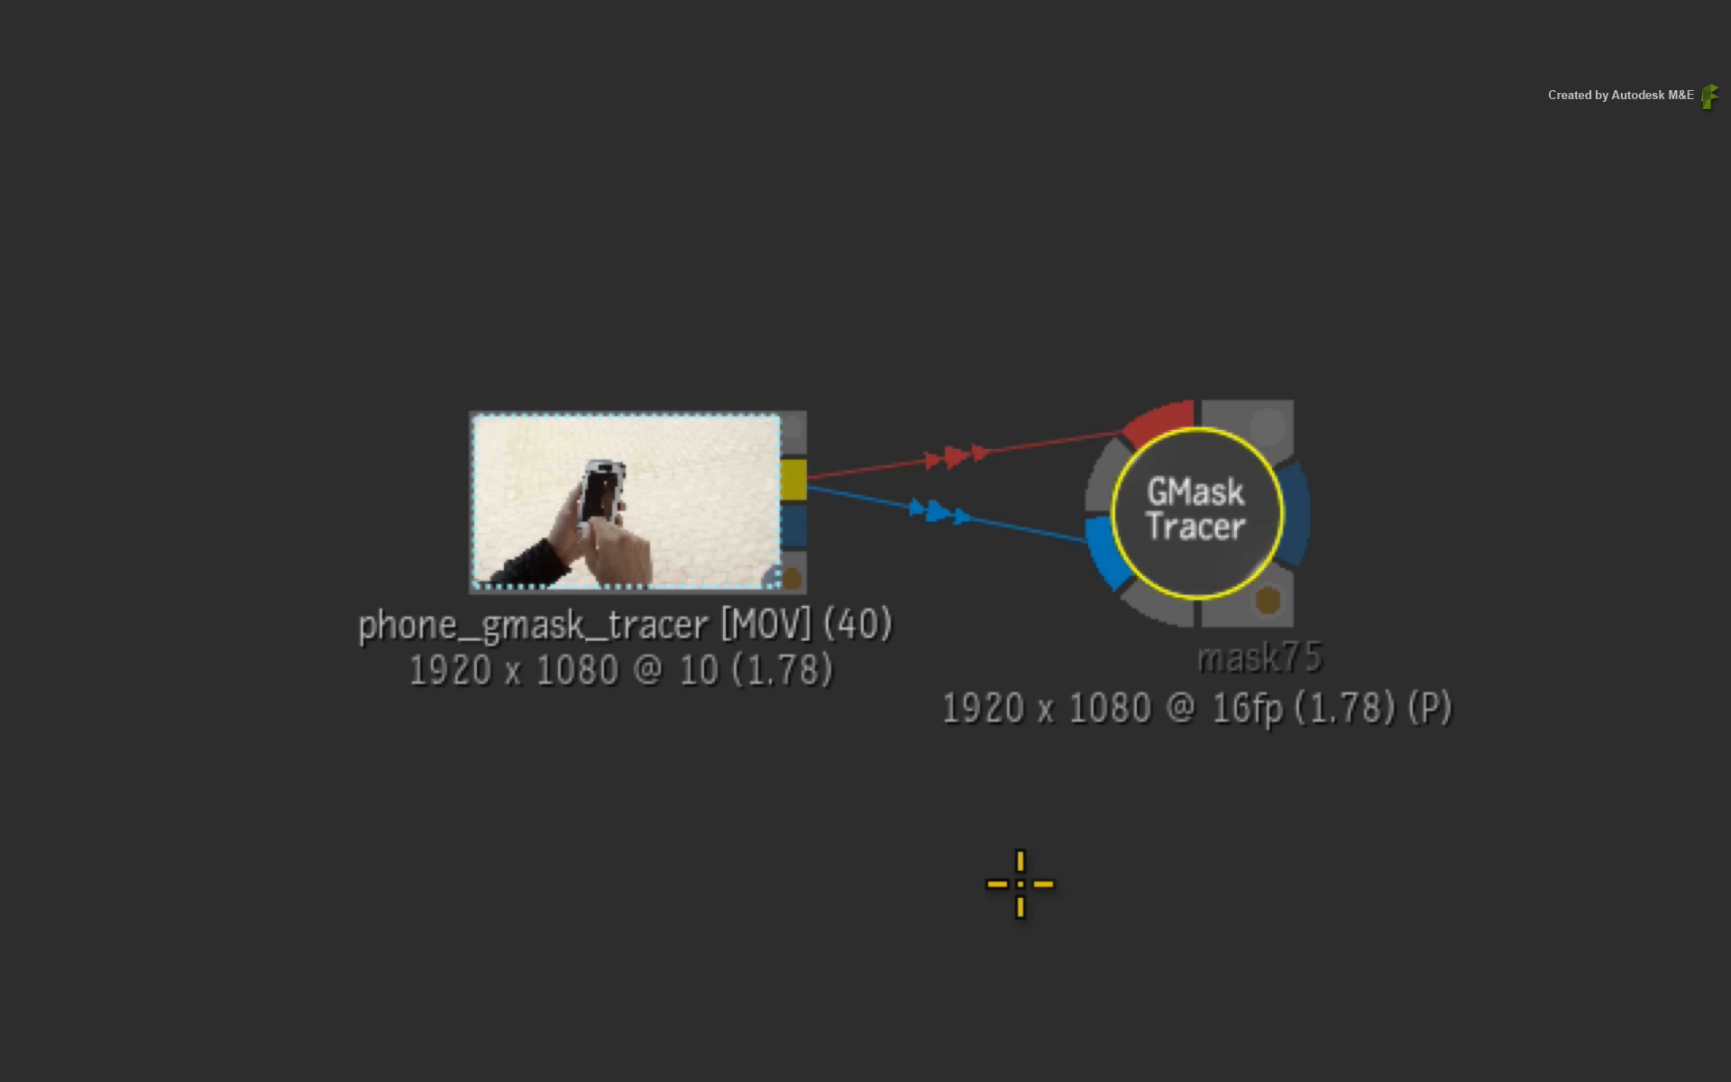
drag(988, 603, 1034, 473)
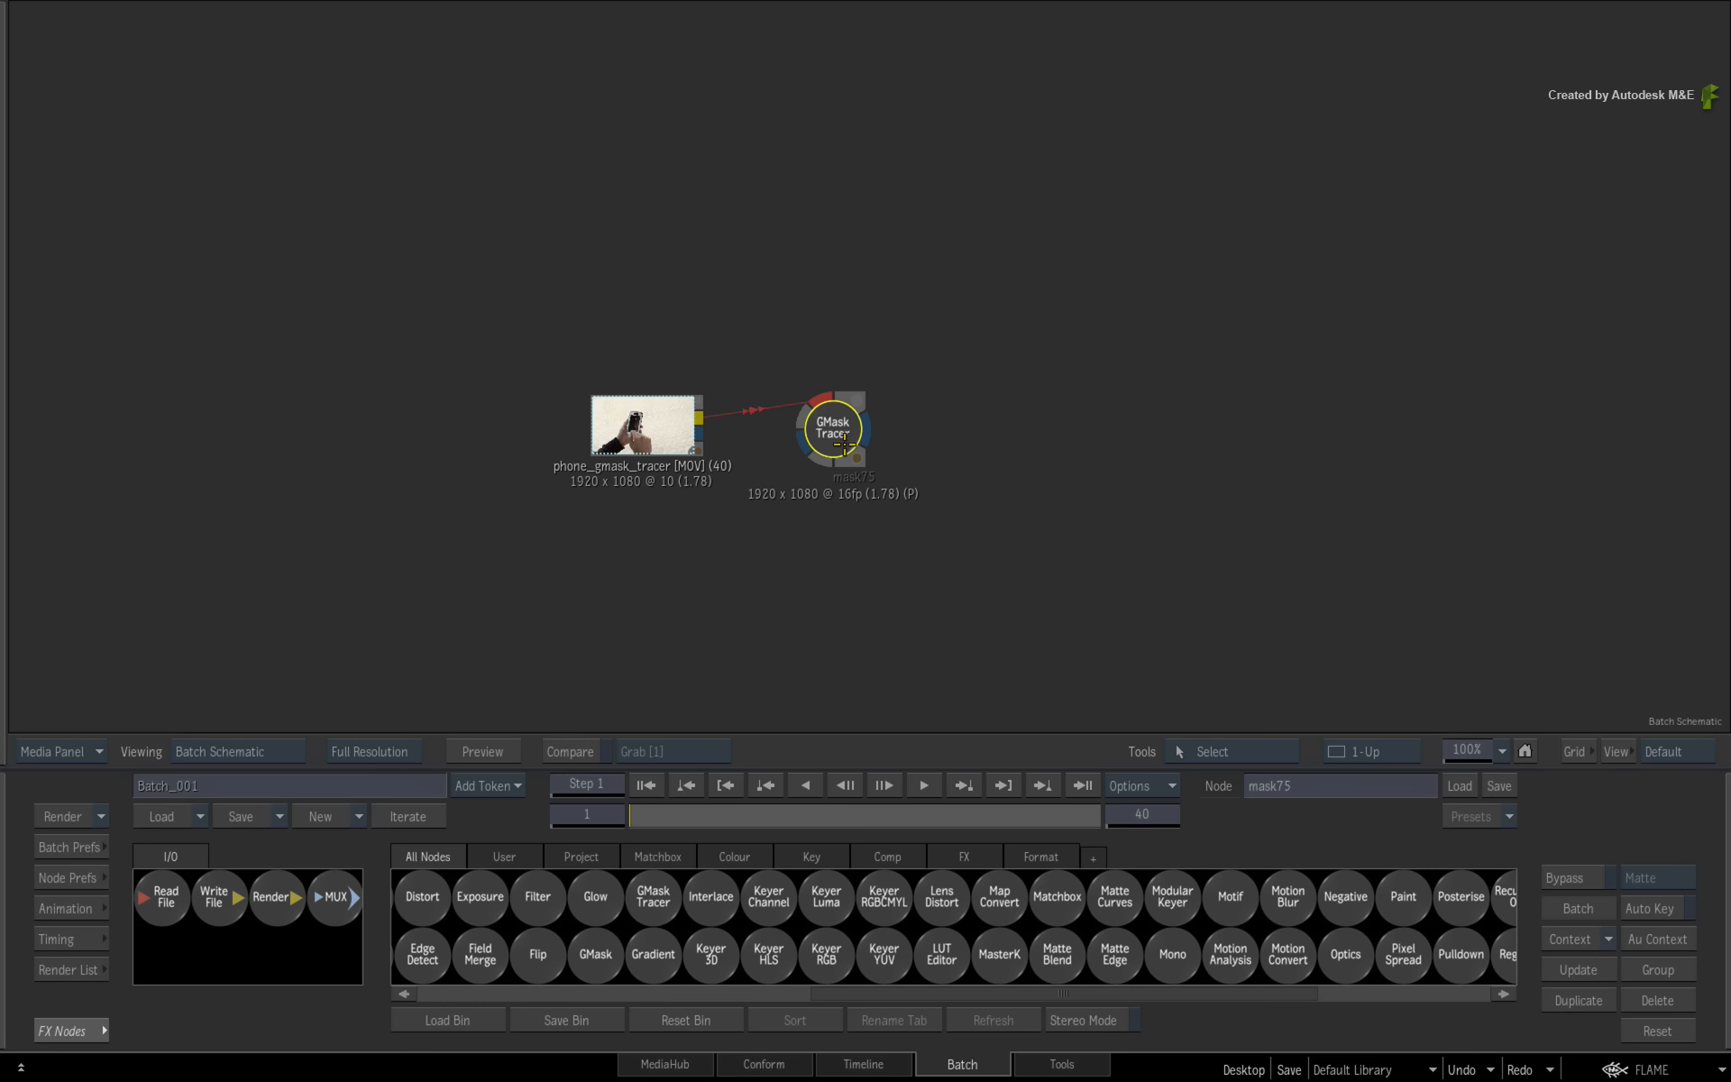
- Open the GMask Tracer editor and compare the result and front viewers
double_click(839, 437)
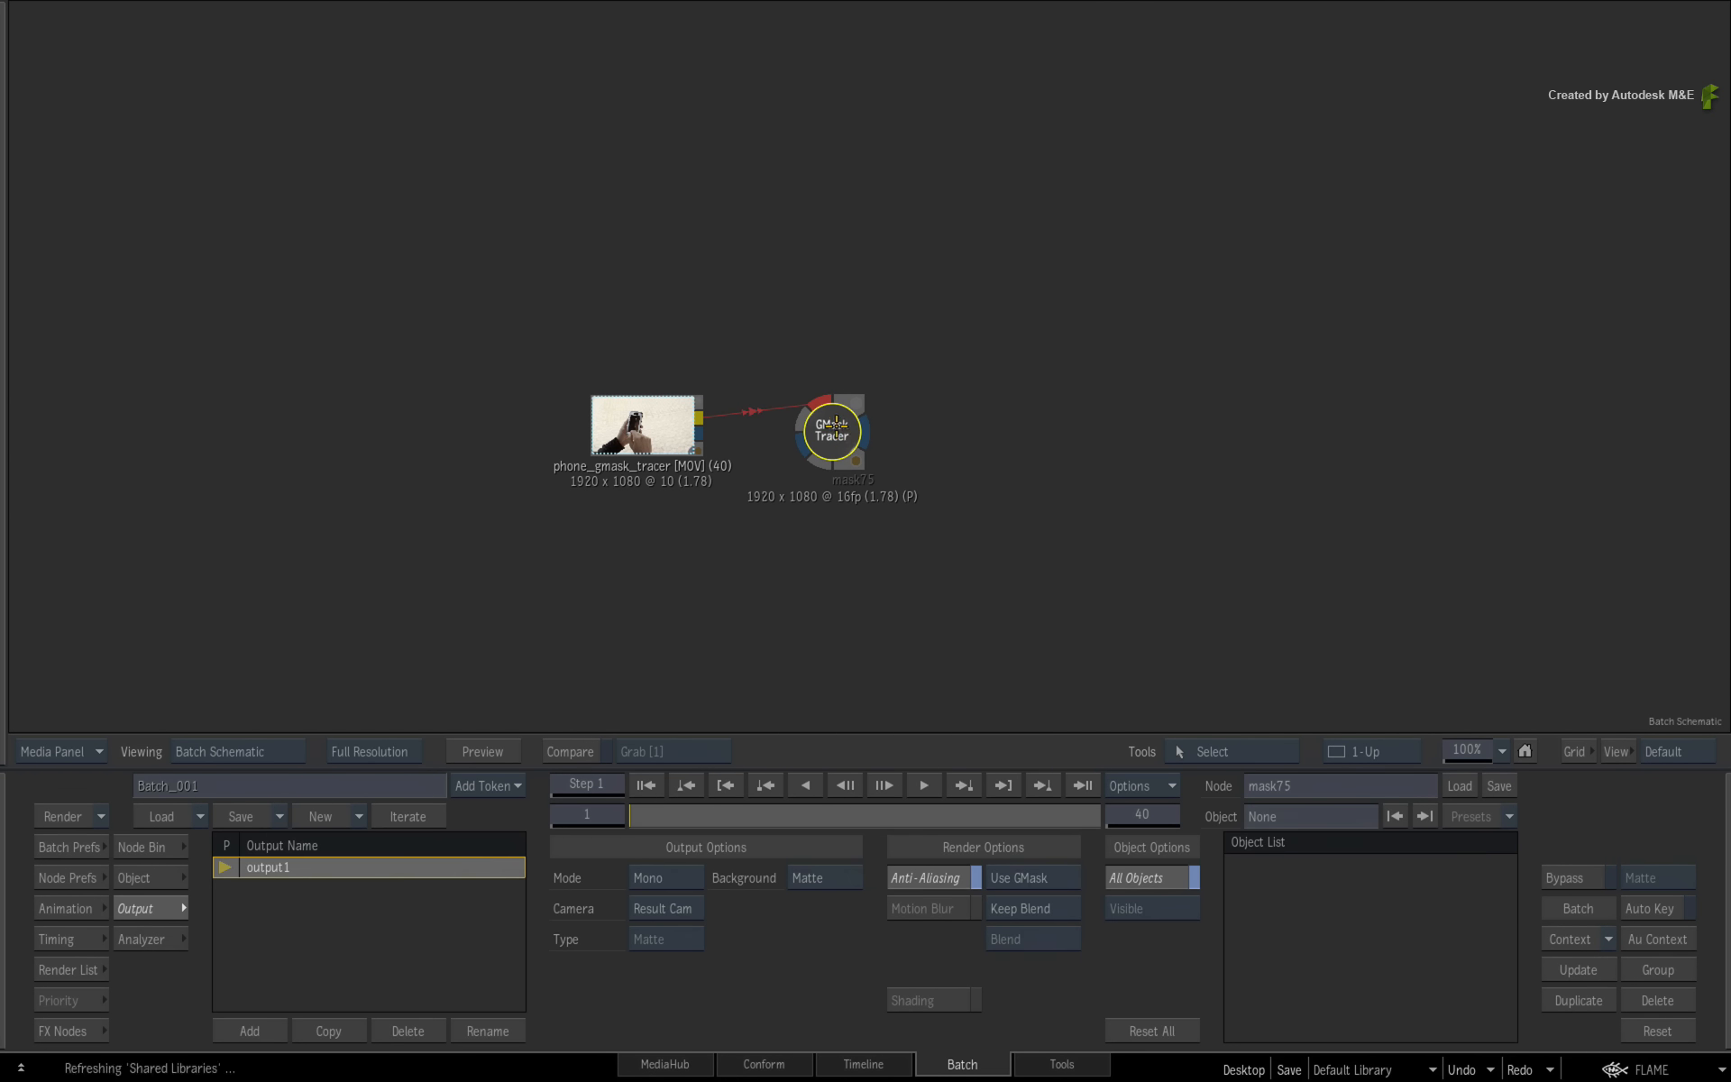
key(F4)
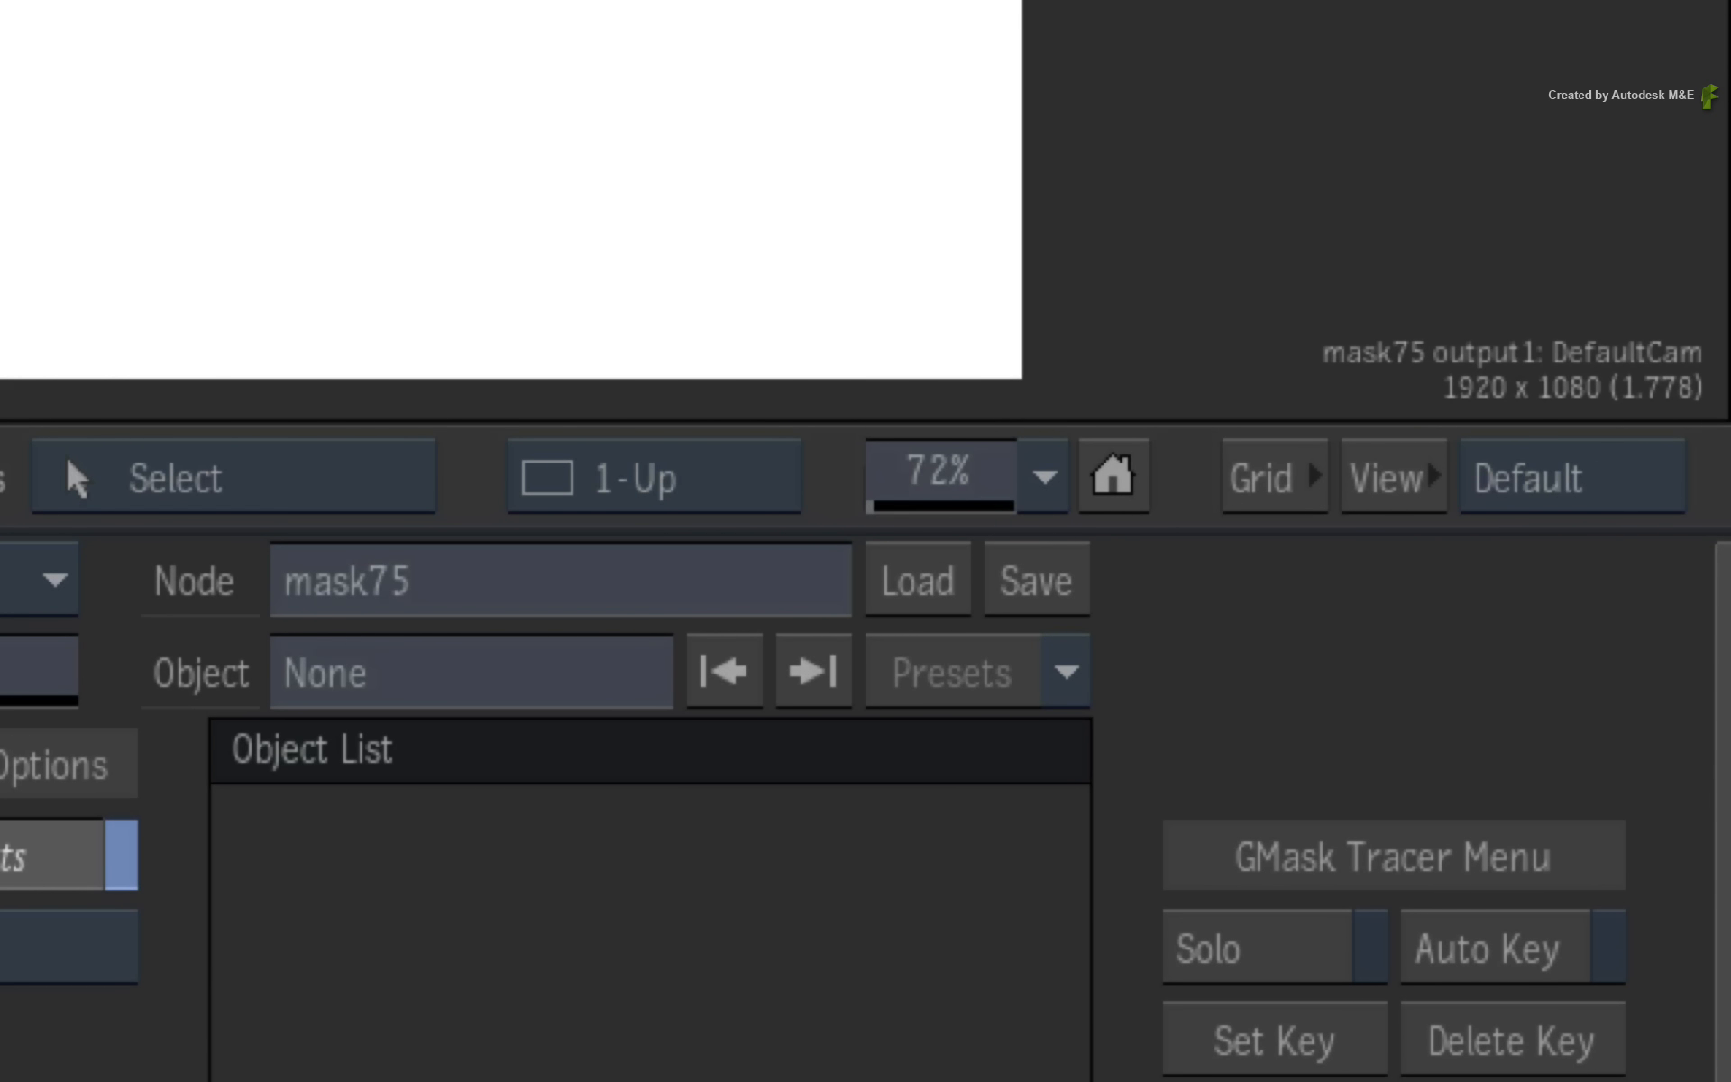
key(F1)
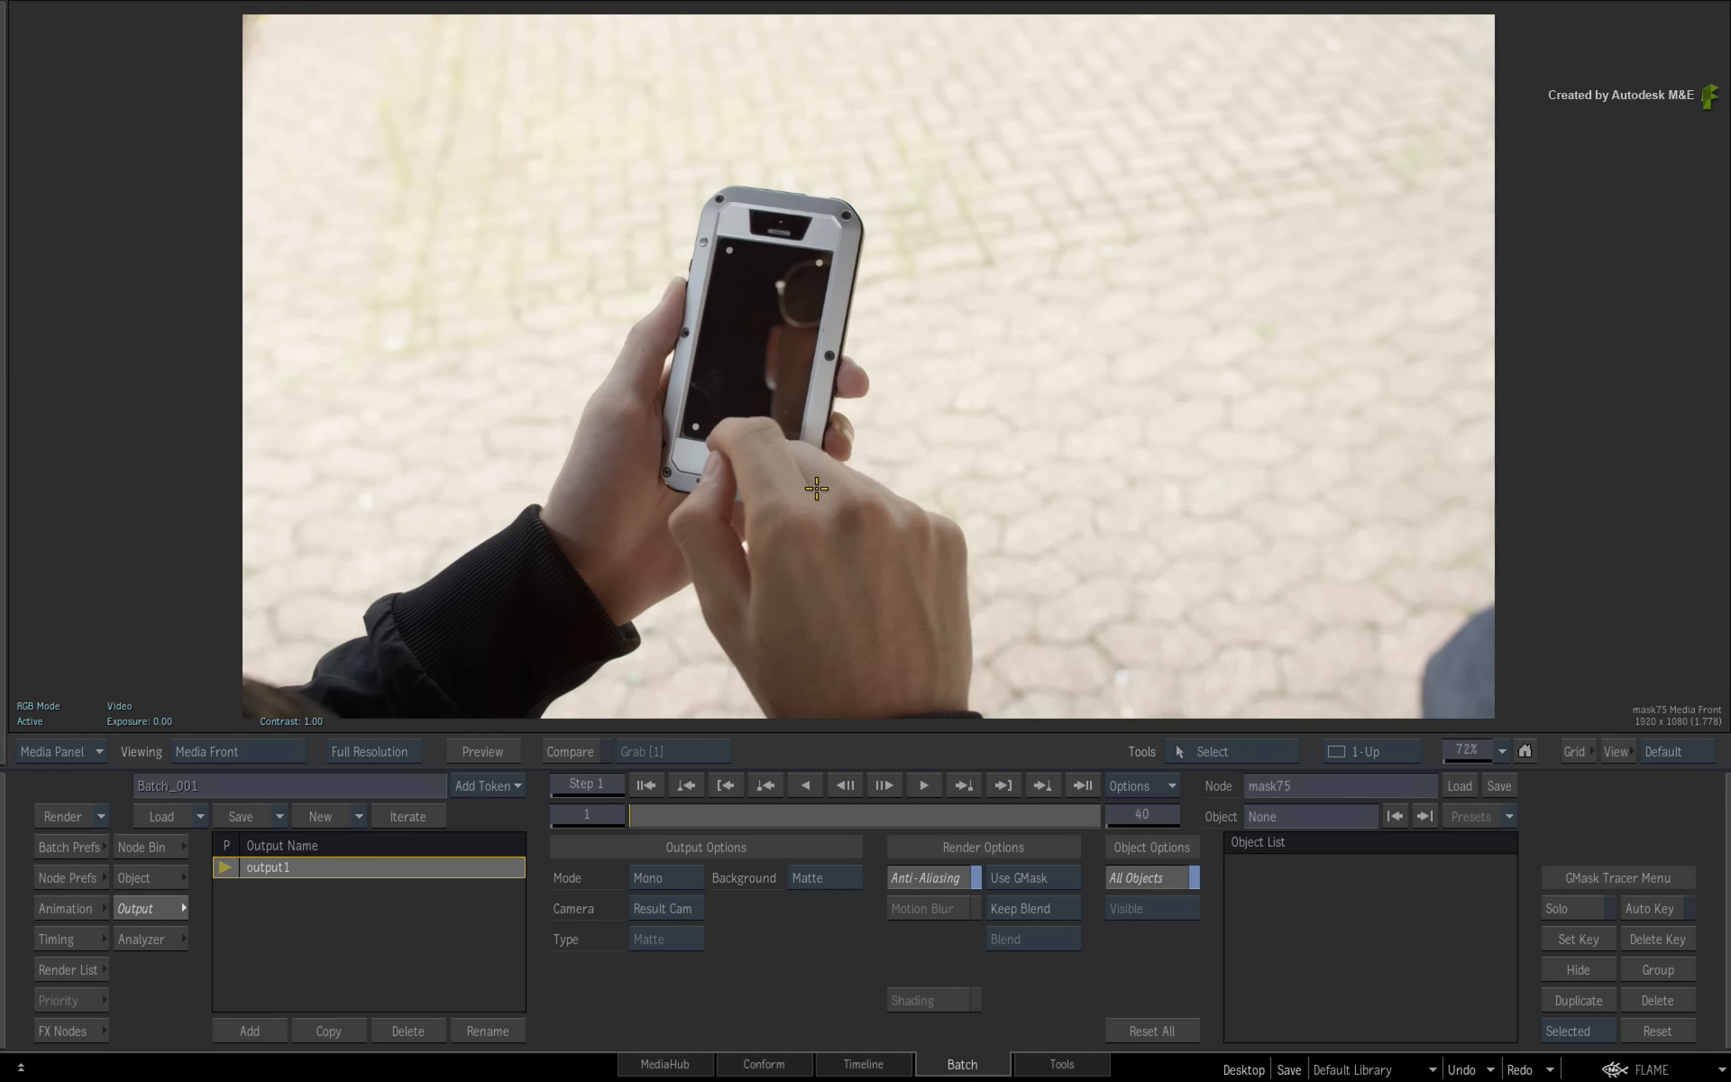
key(F4)
key(F1)
key(F4)
key(F1)
key(F4)
key(F1)
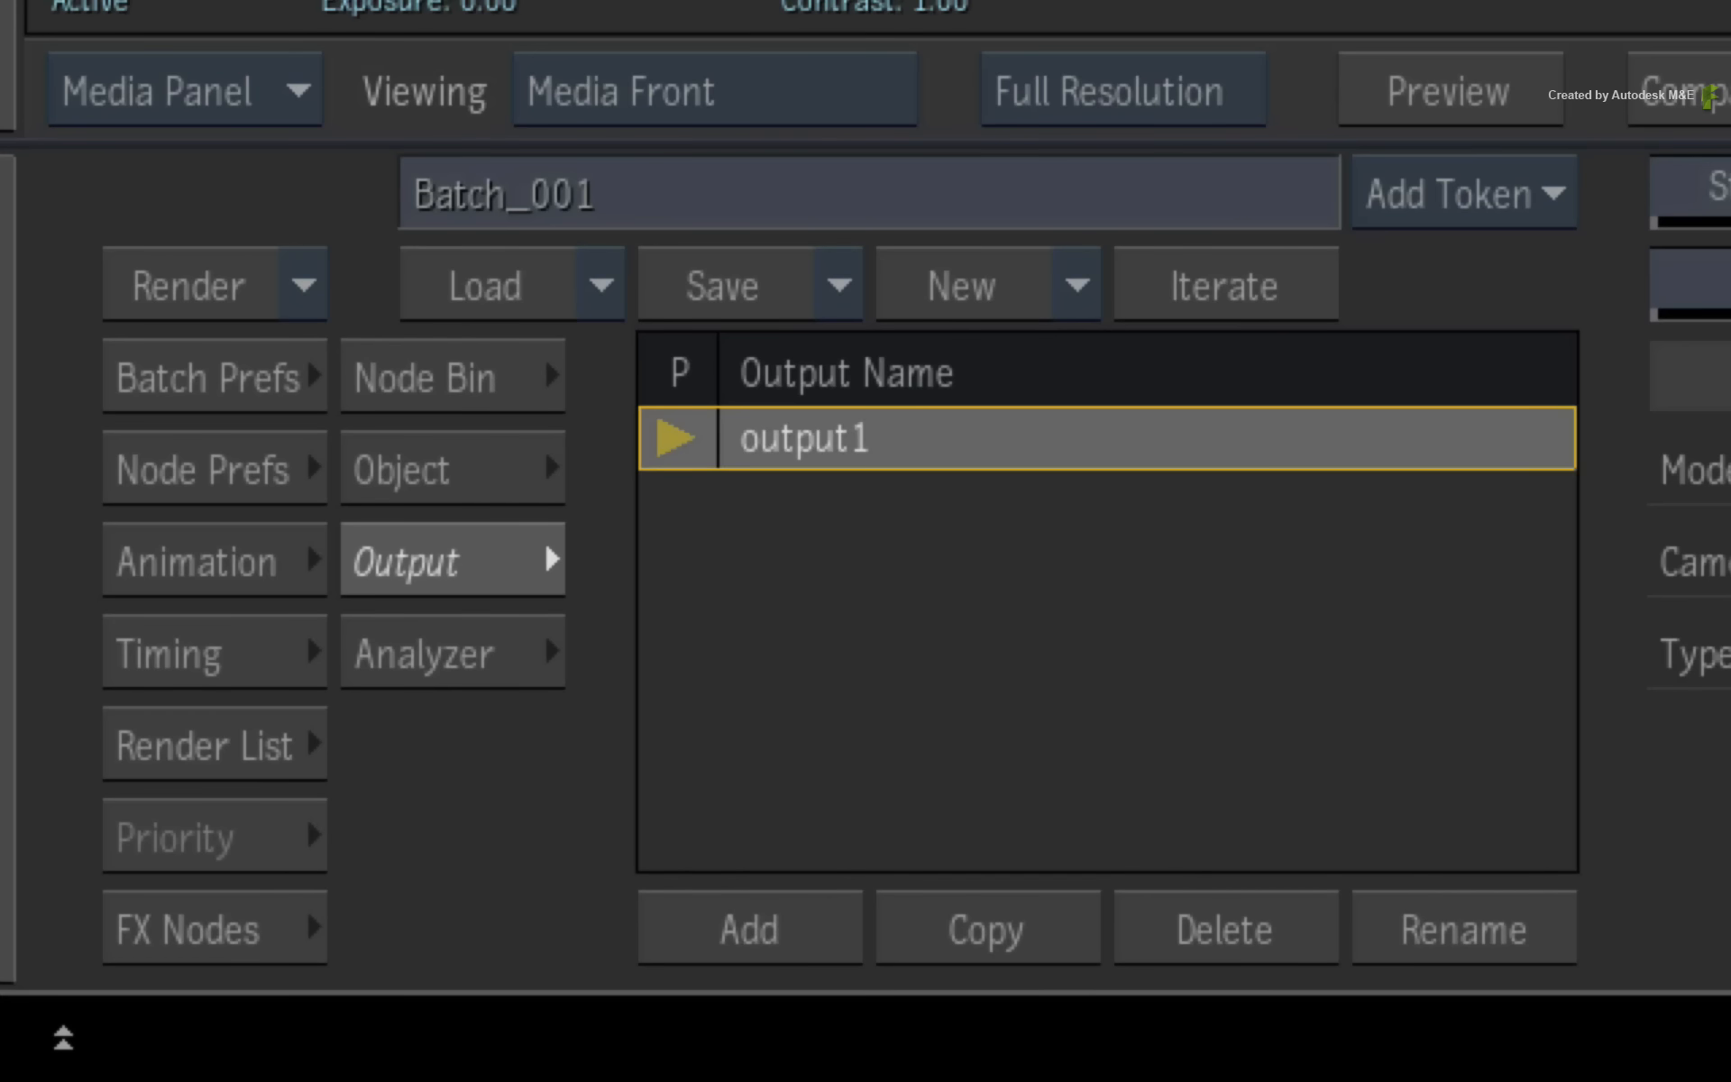
- Draw a closed mask shape around the phone and hands with Draw Shape, pulling tangents at the lower corners
click(398, 367)
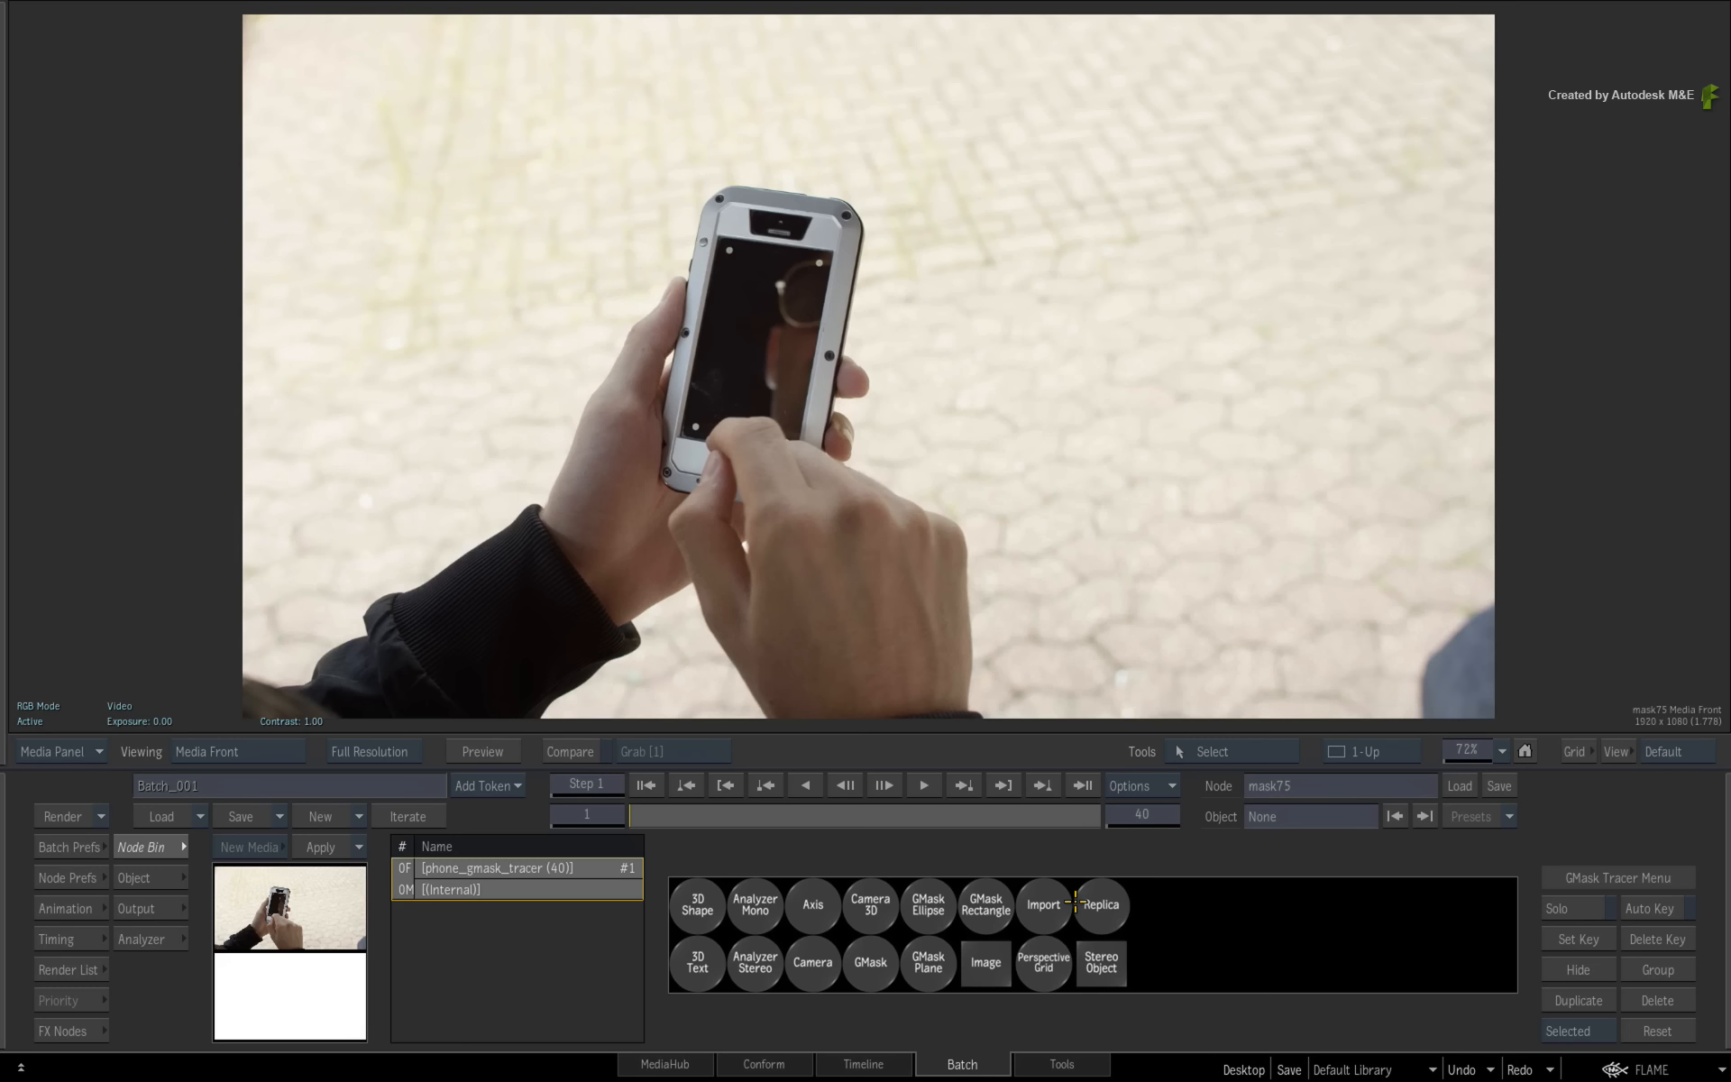
click(1275, 755)
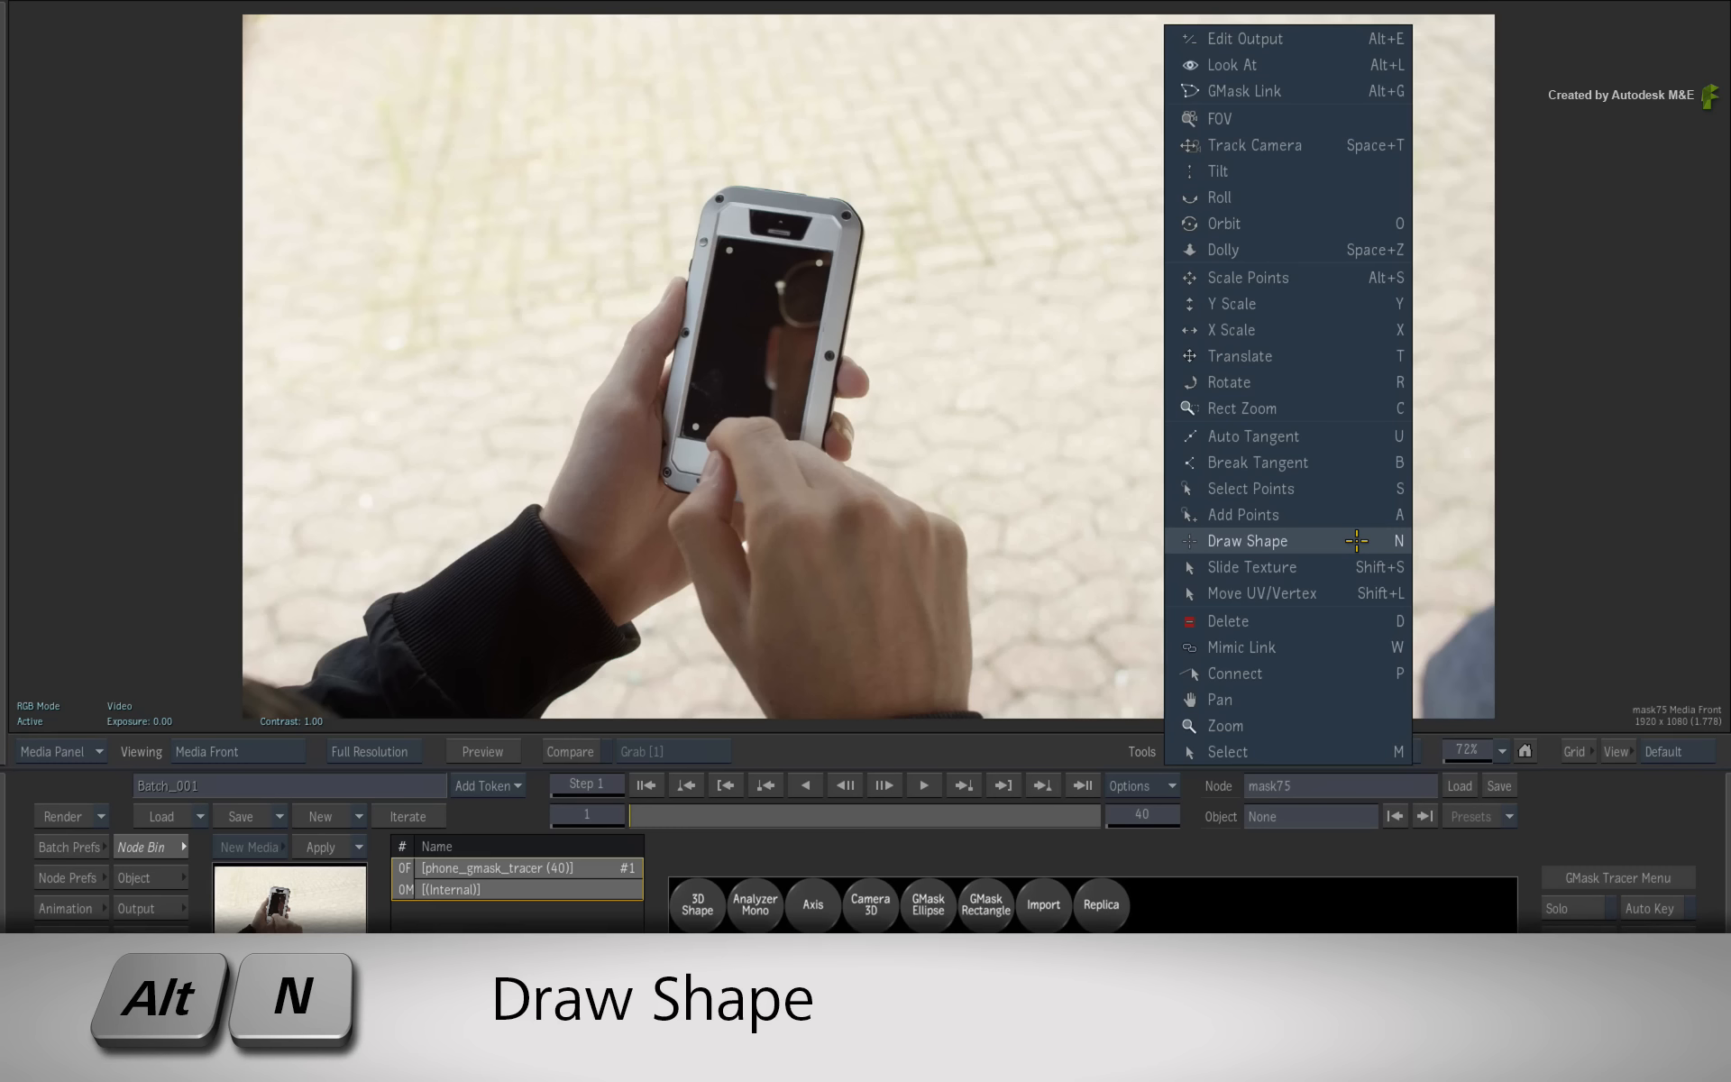
click(1353, 540)
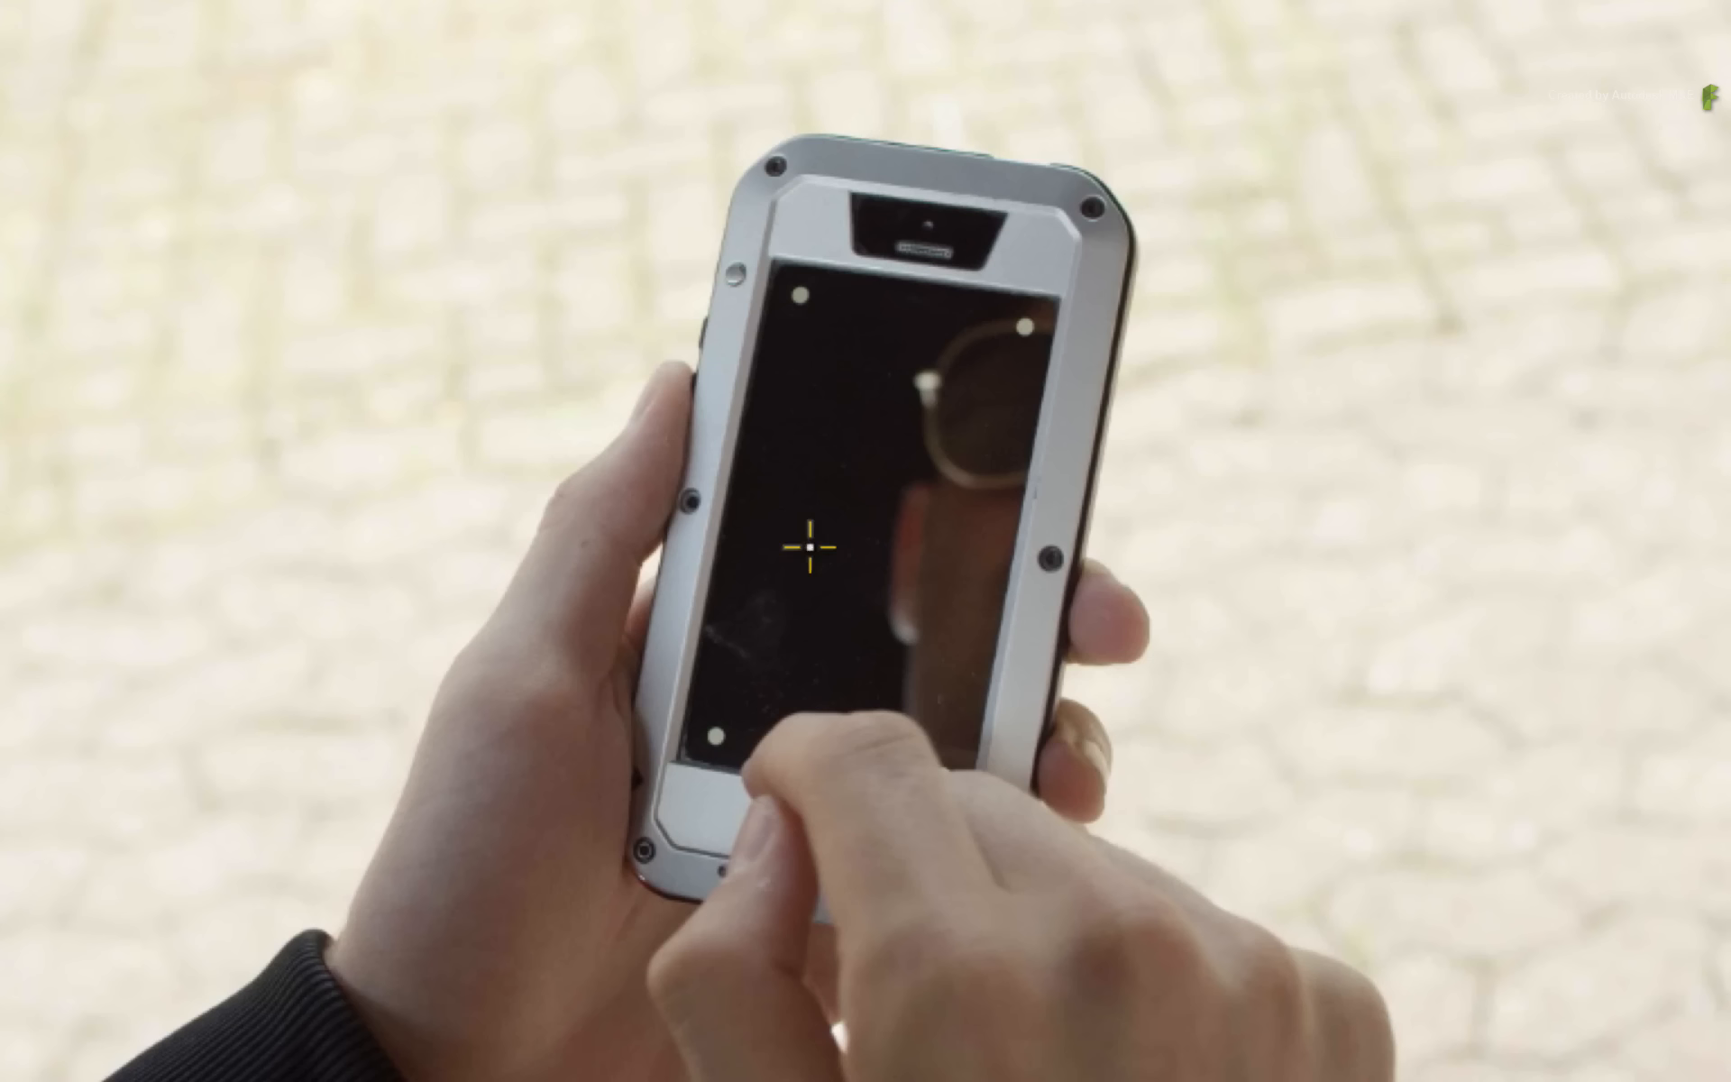
click(778, 50)
click(1156, 79)
click(1238, 444)
click(1158, 706)
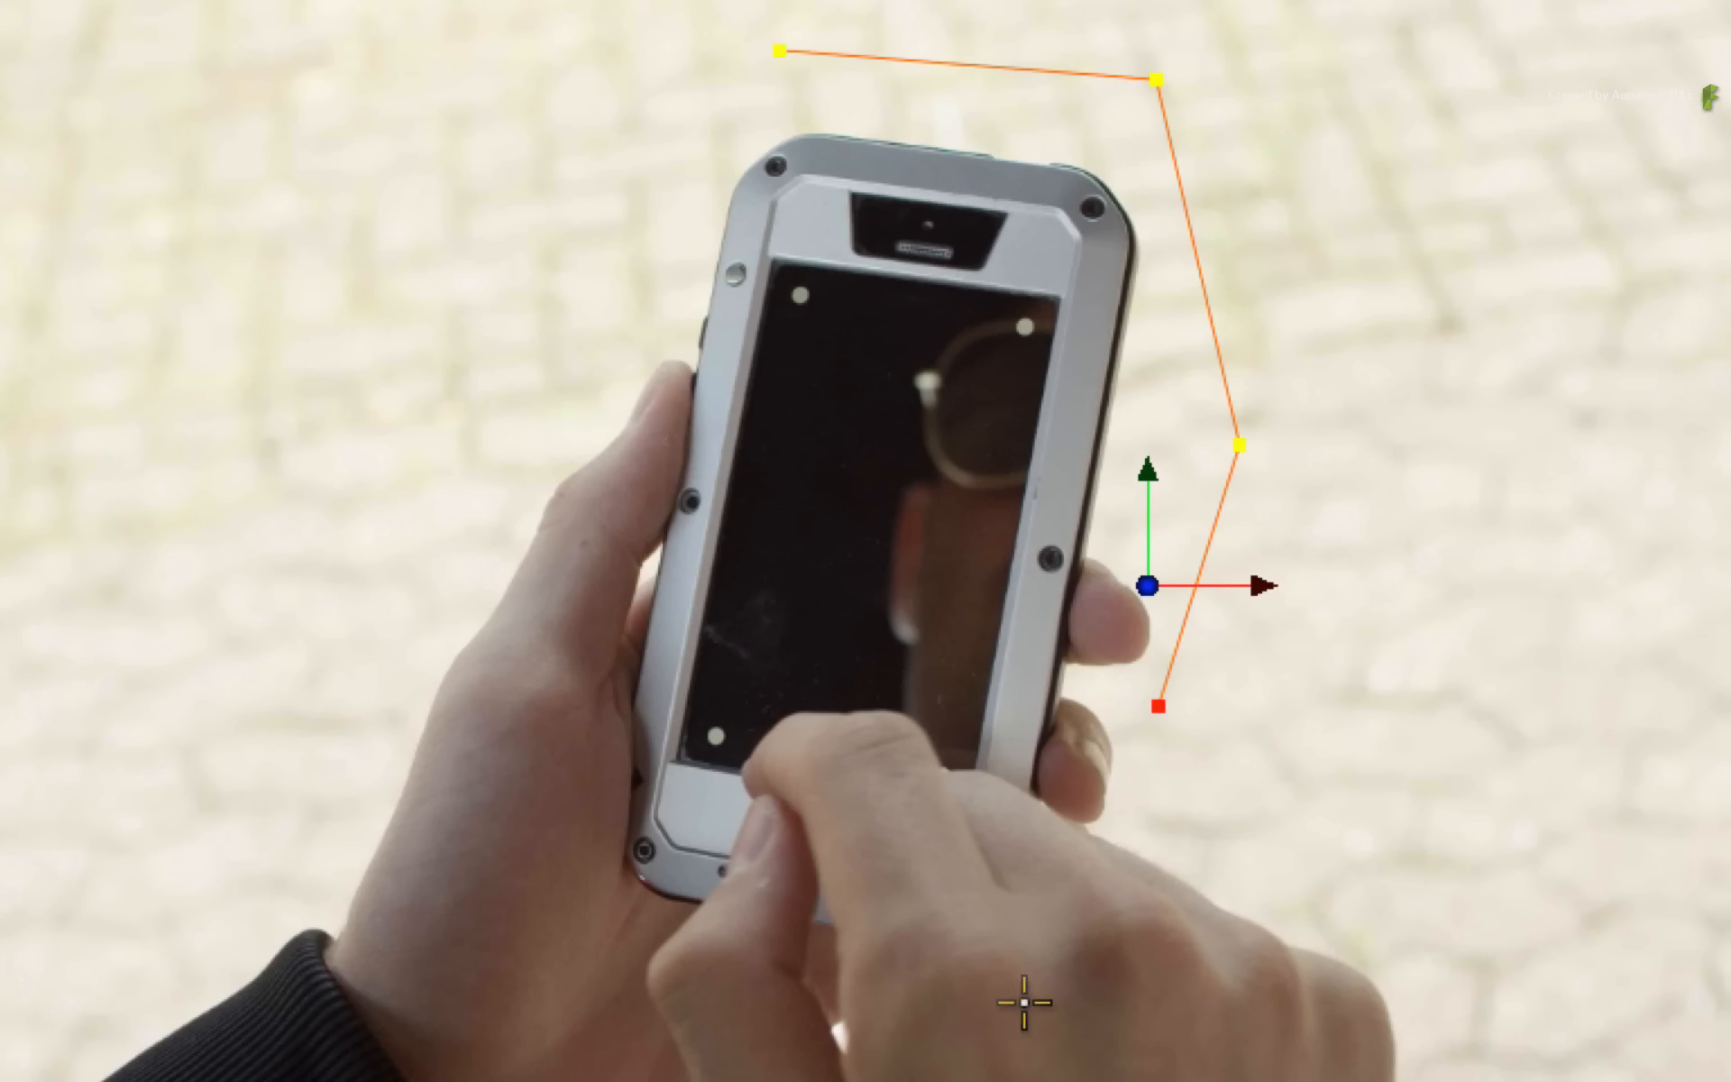
drag(1023, 979, 854, 961)
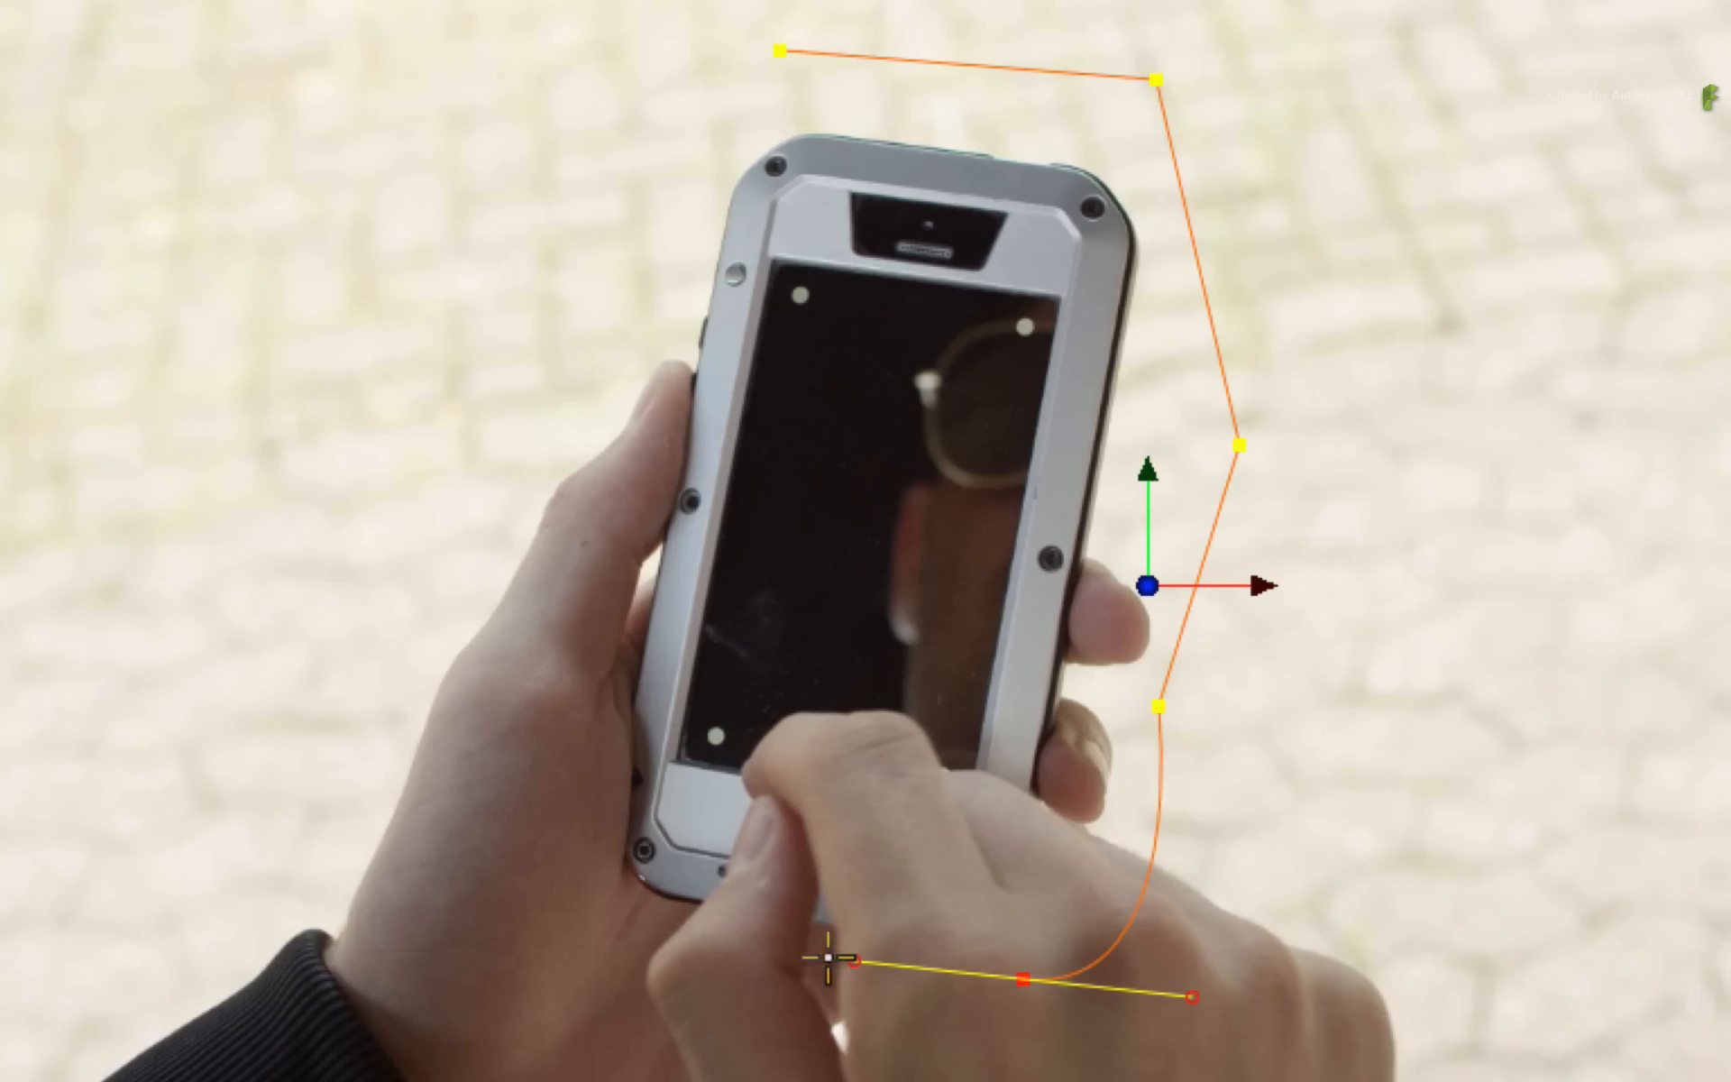
drag(557, 893, 579, 763)
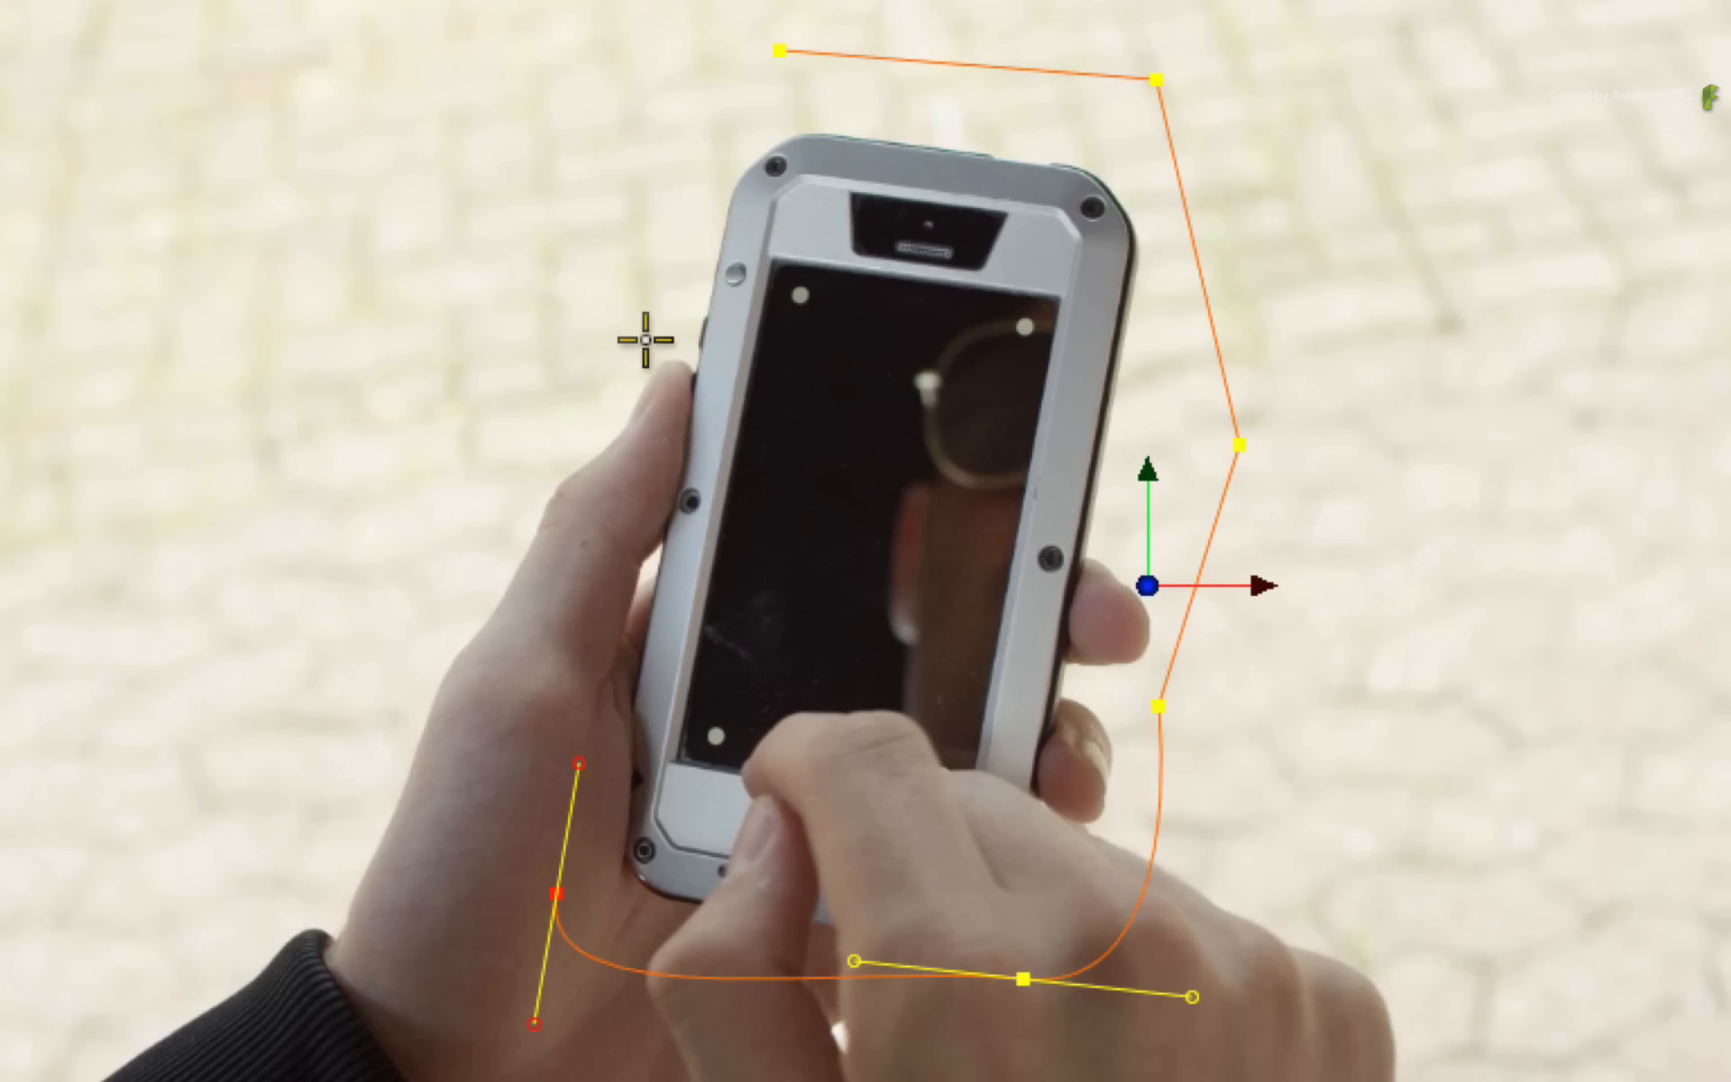
click(660, 305)
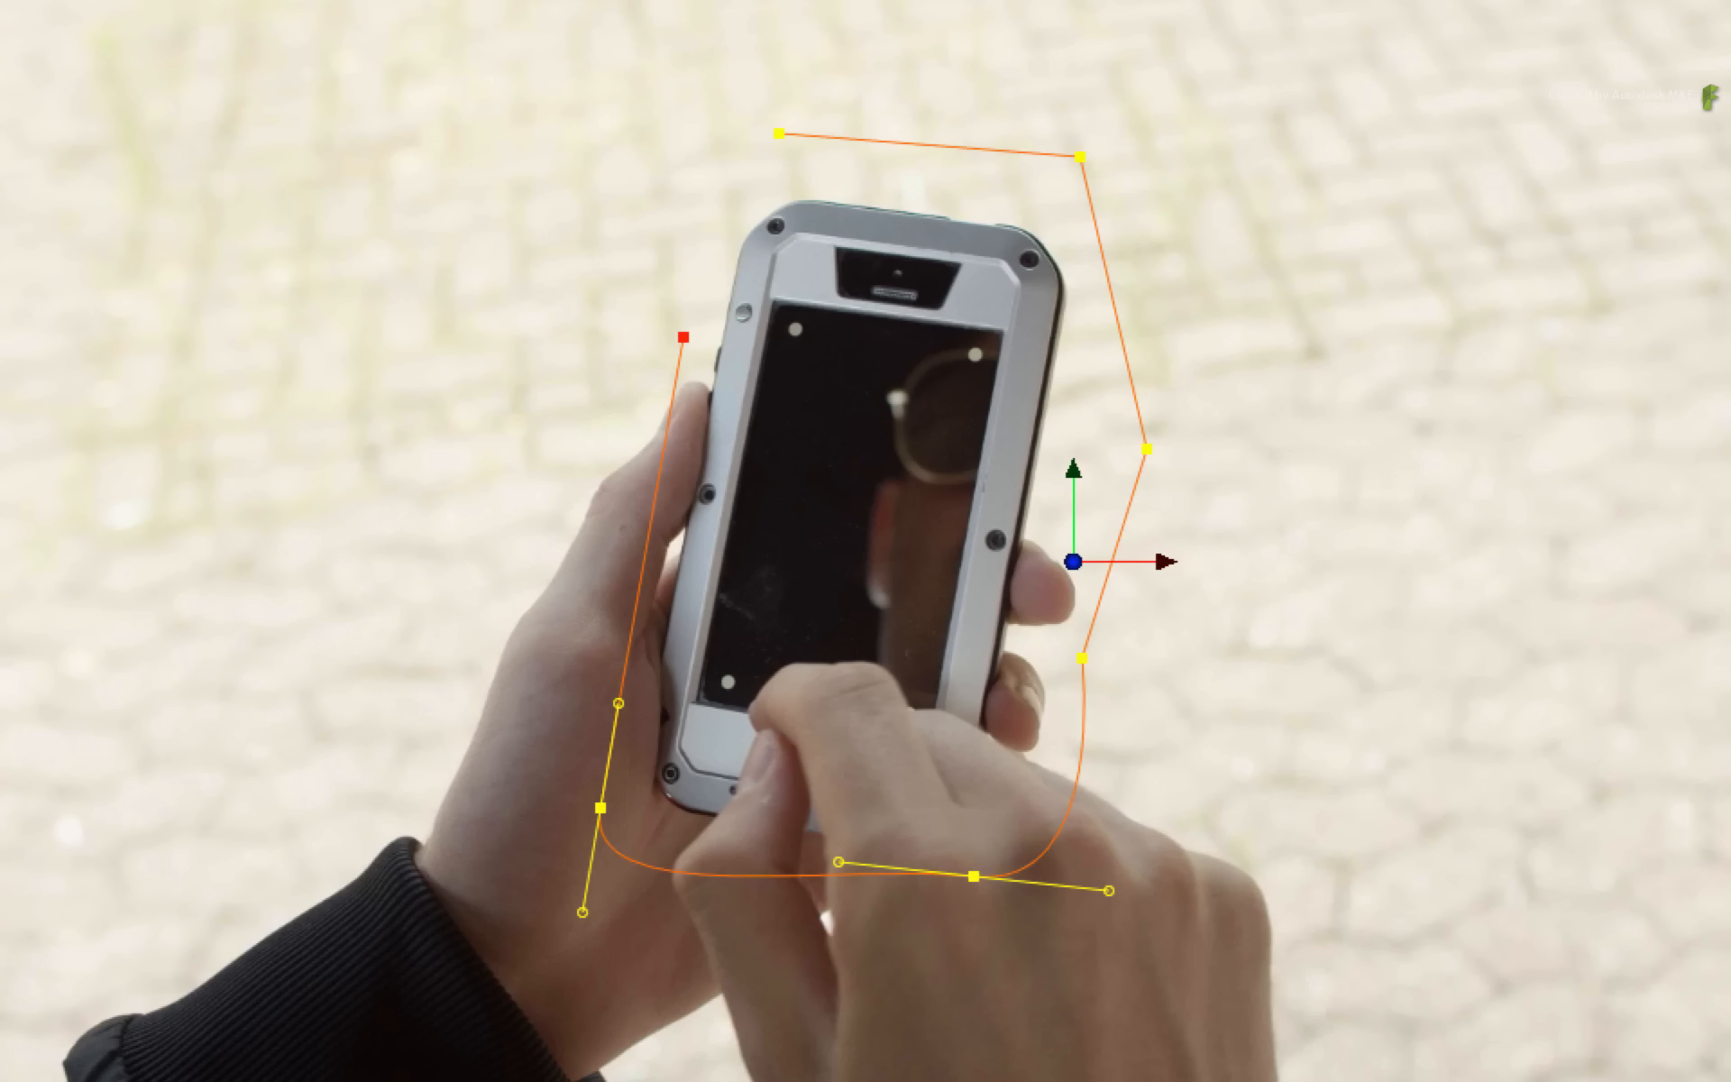
click(780, 135)
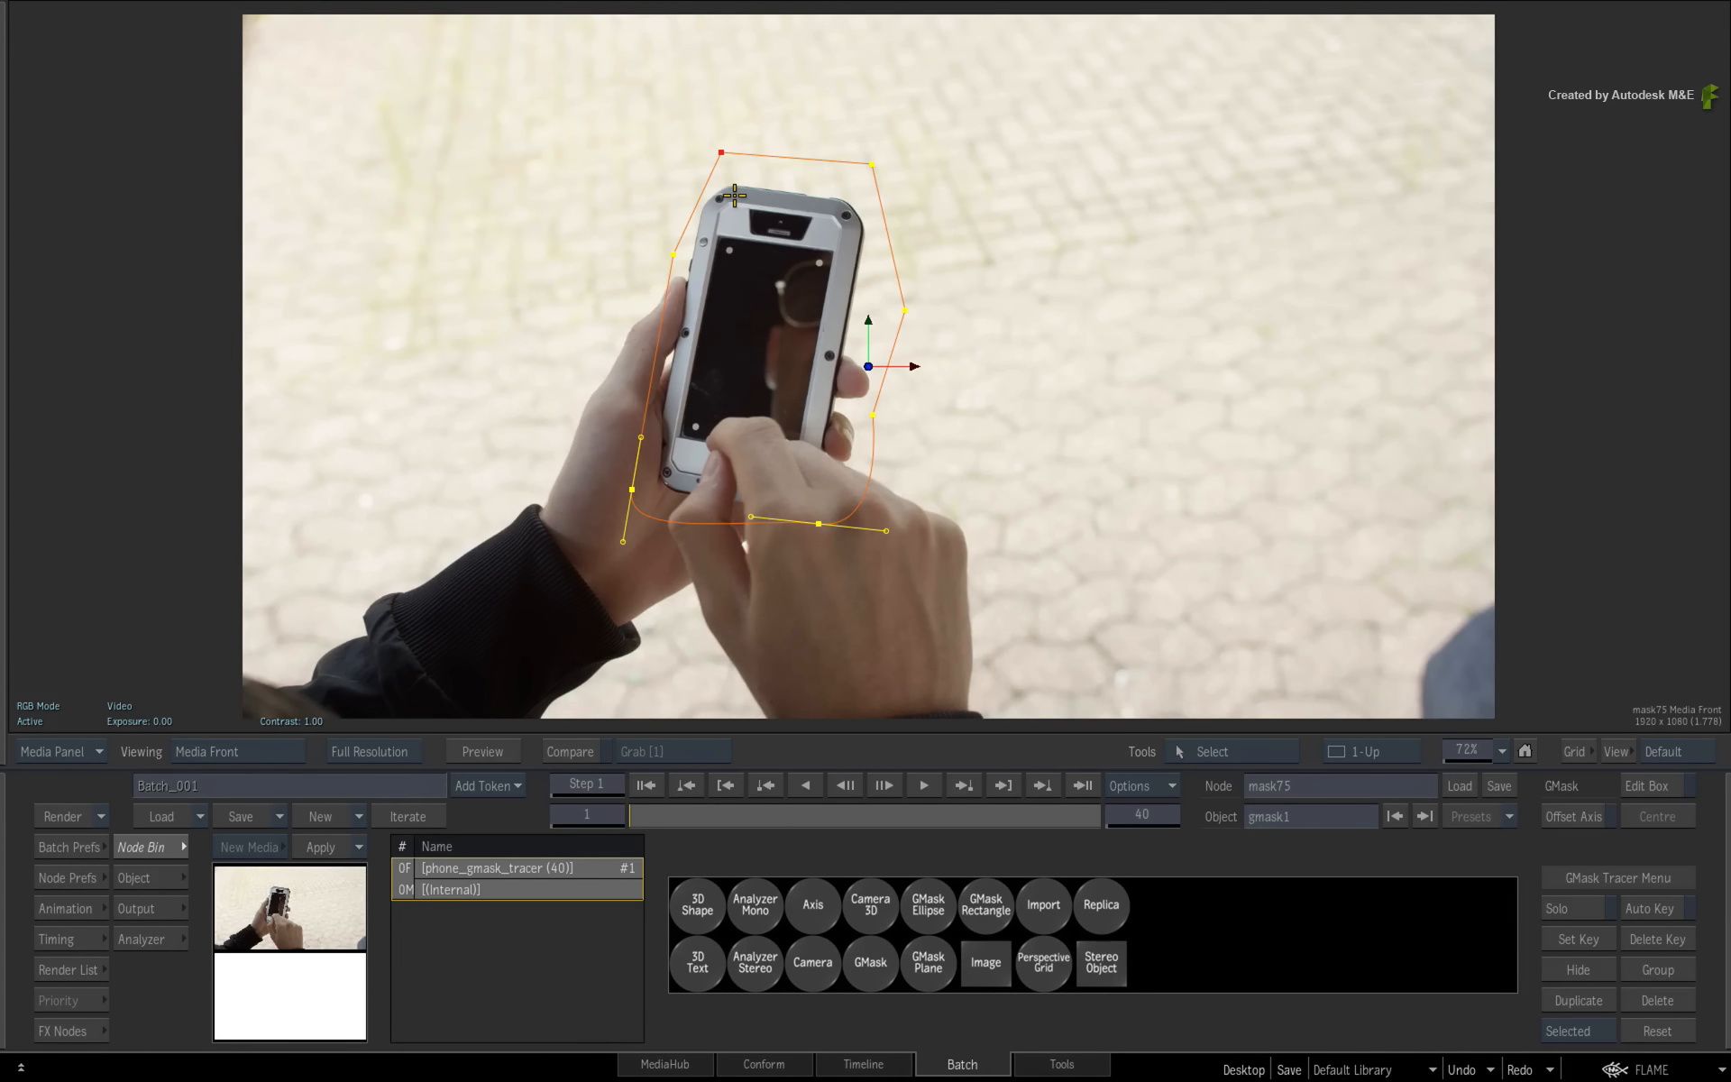
- Refine the mask in the result view by moving several vertices and a lower tangent
key(F4)
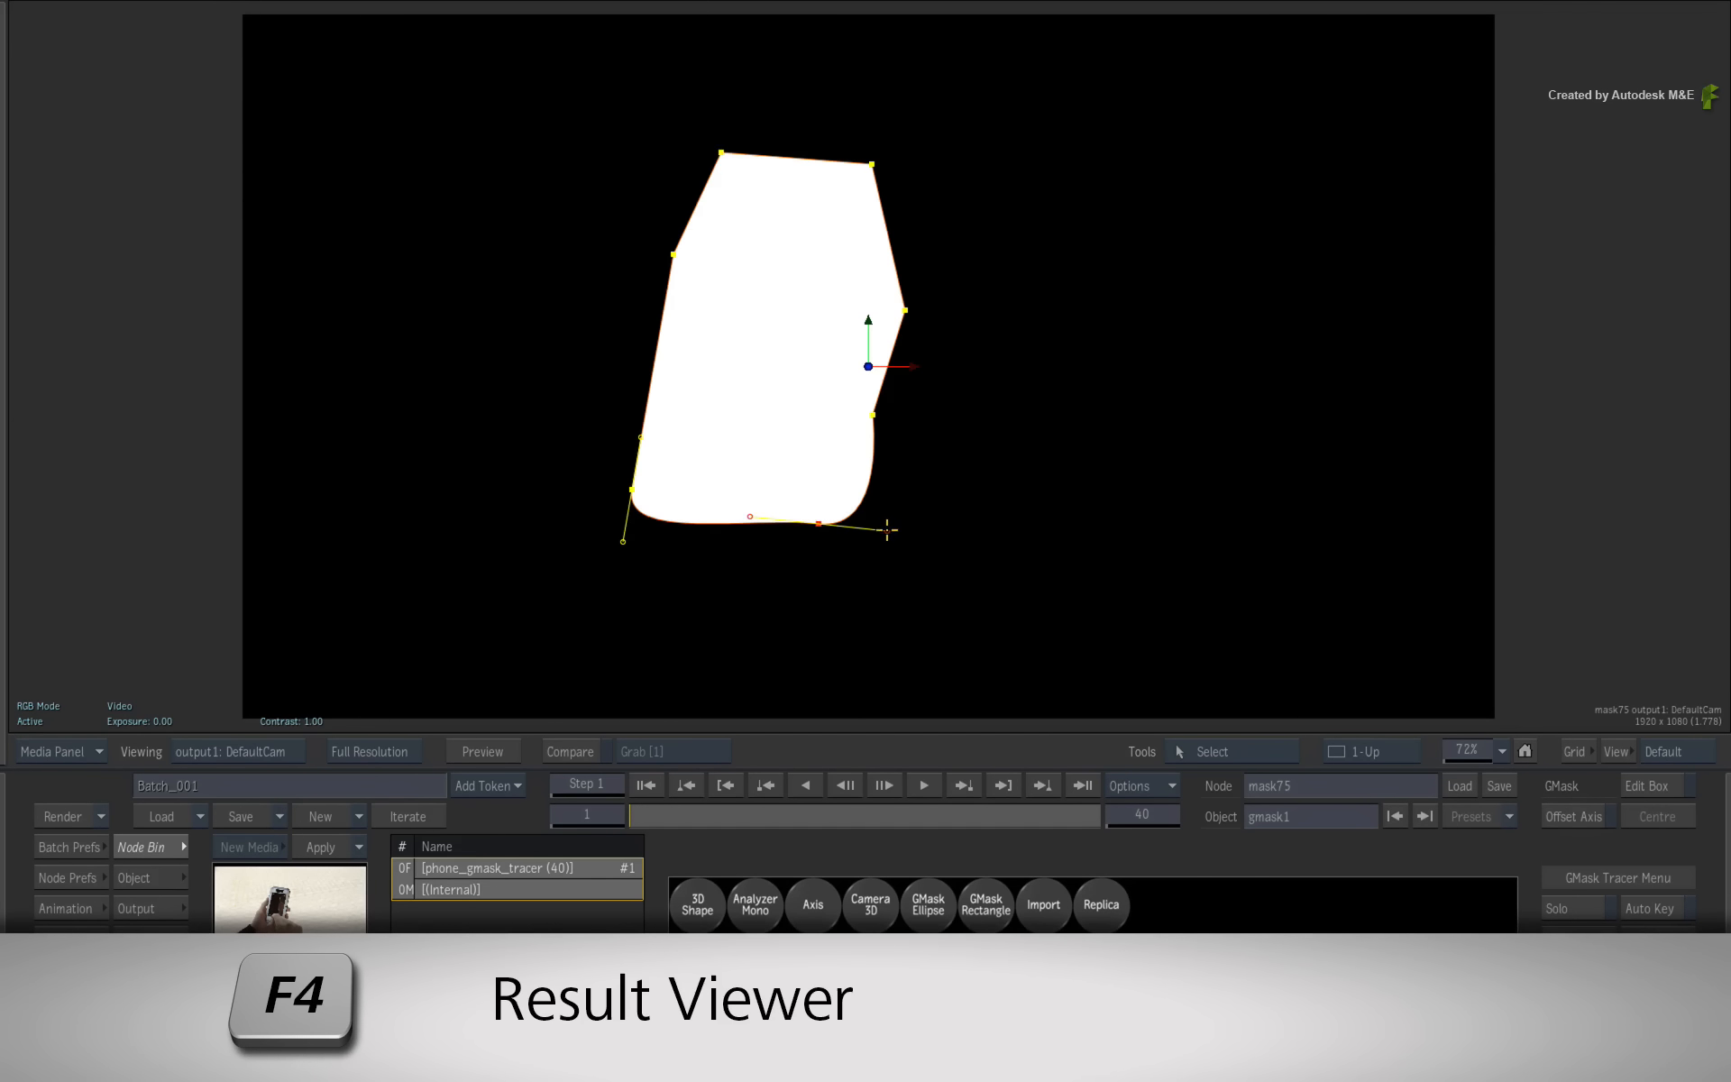
drag(887, 530, 854, 512)
drag(904, 309, 899, 308)
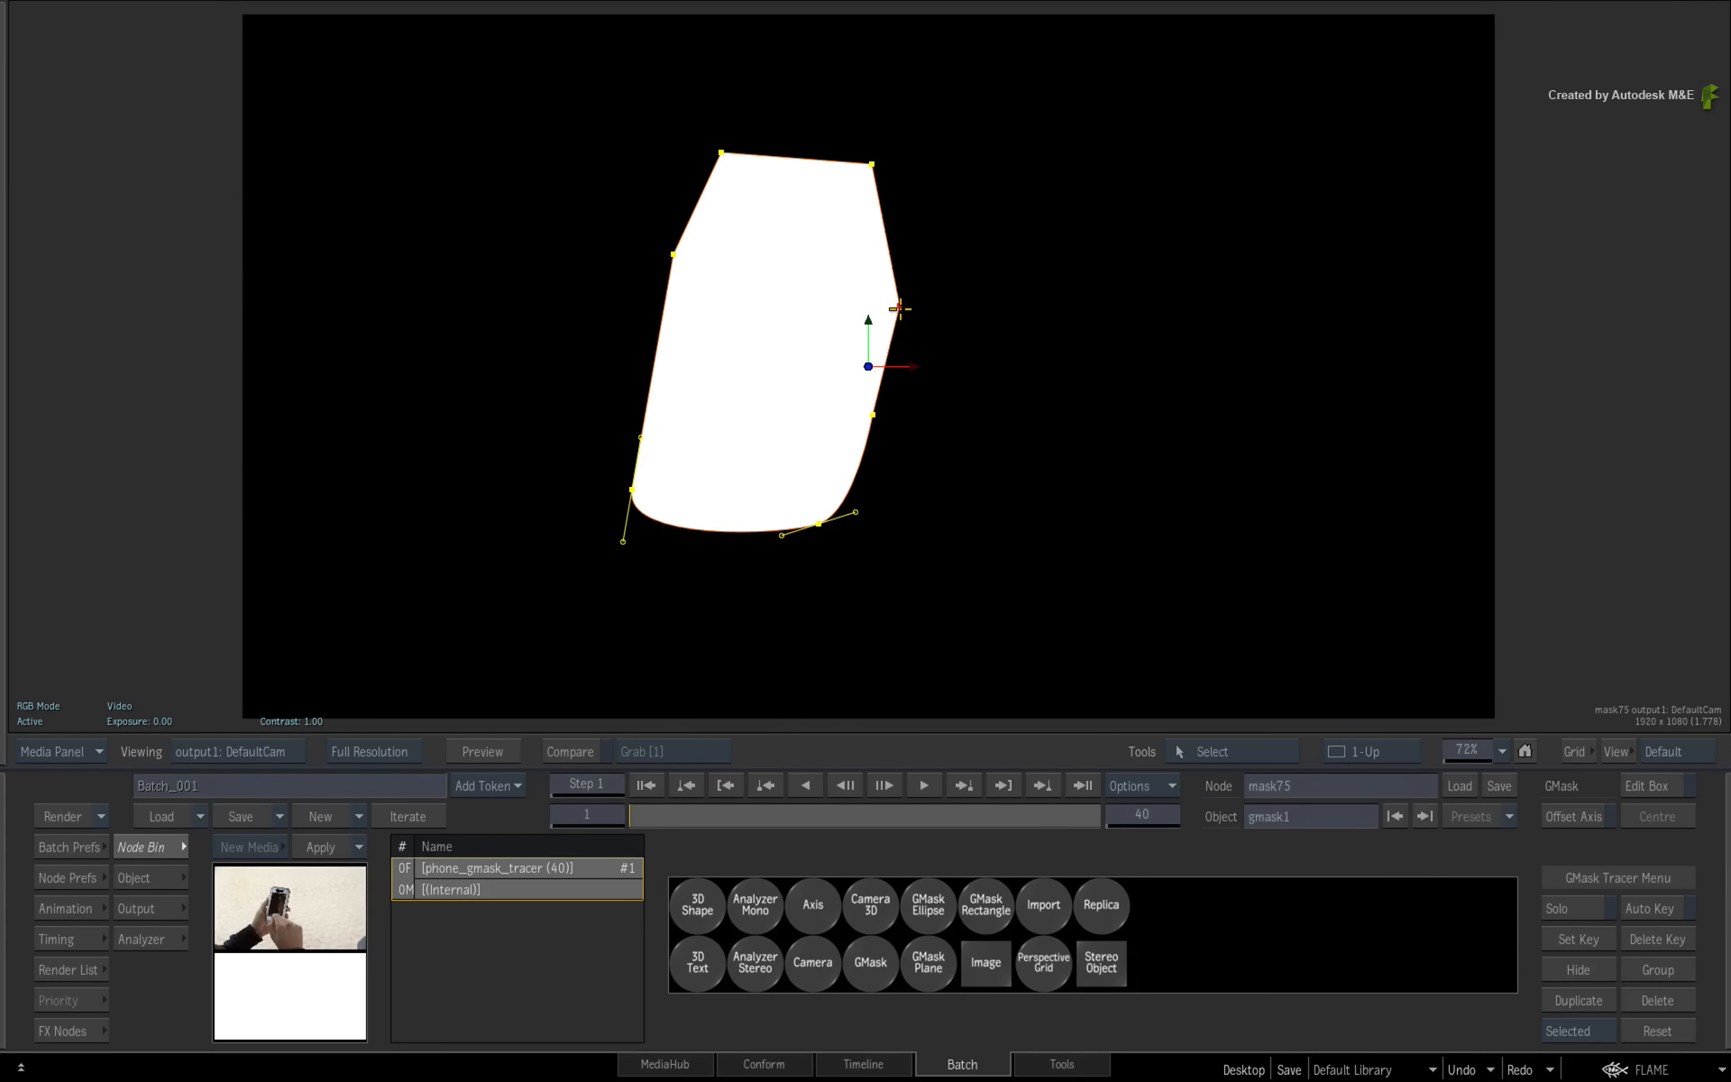
drag(871, 164, 875, 166)
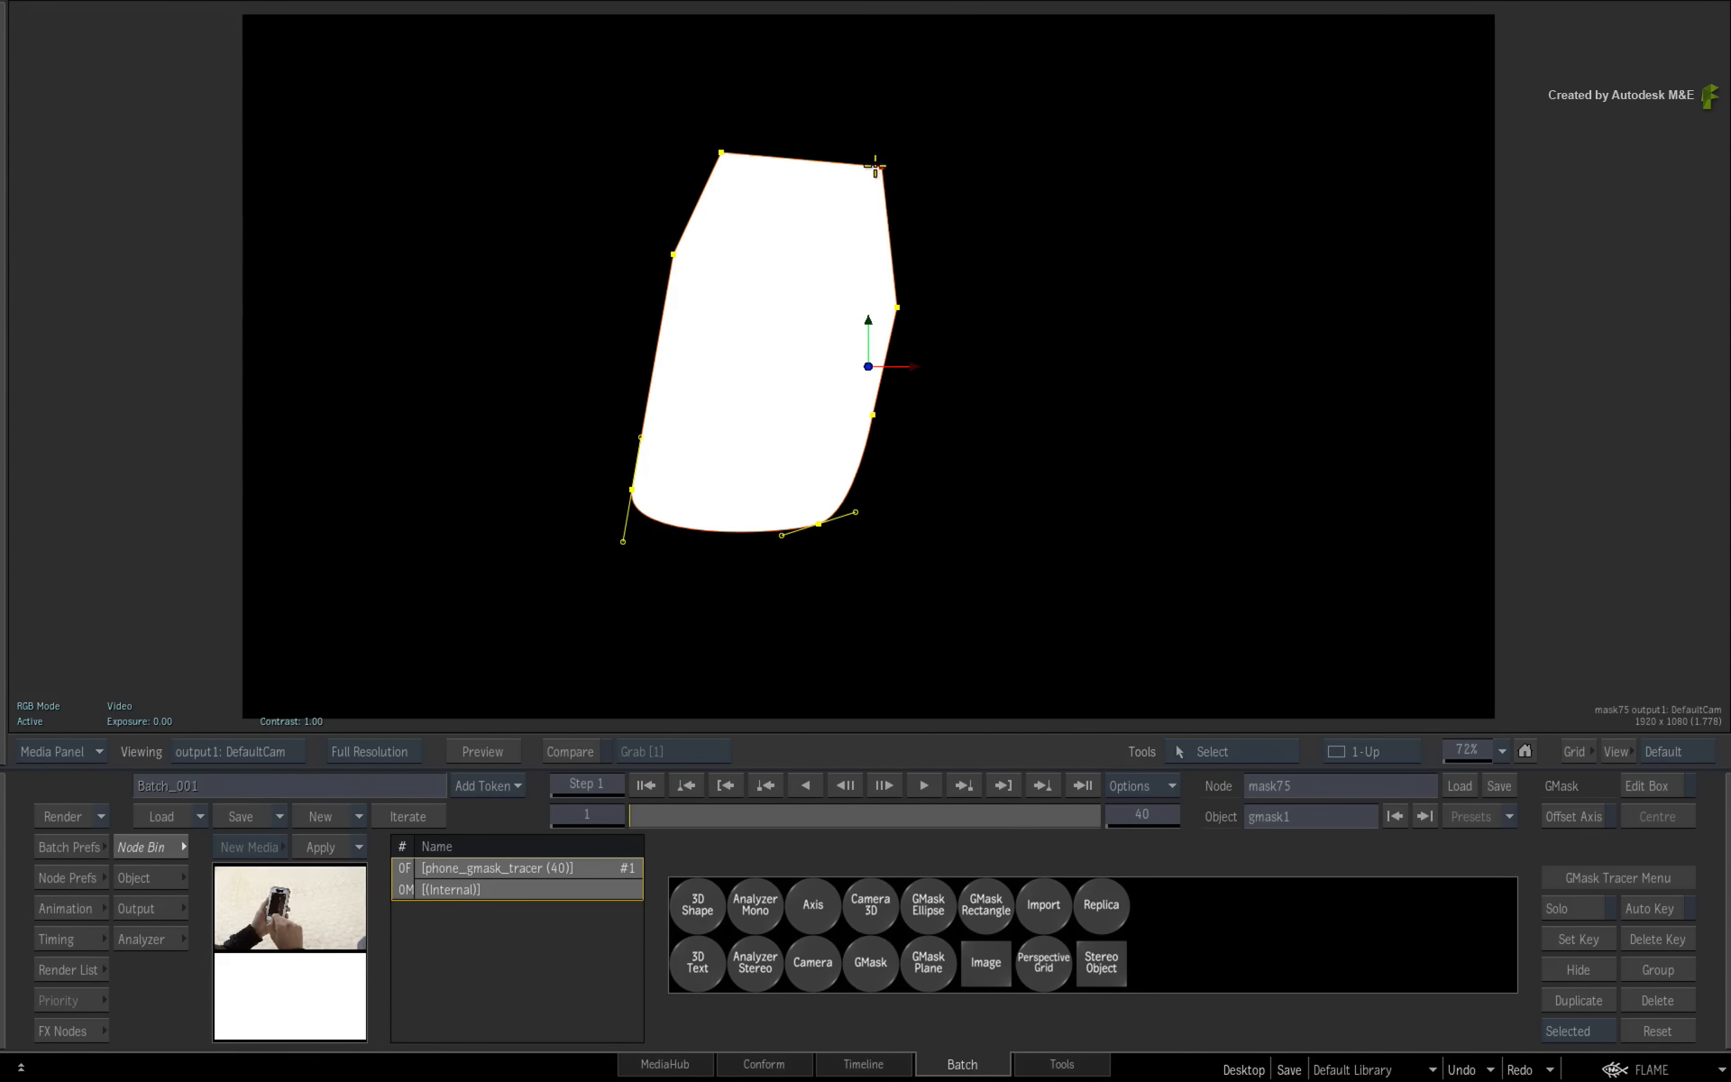
drag(672, 260, 670, 255)
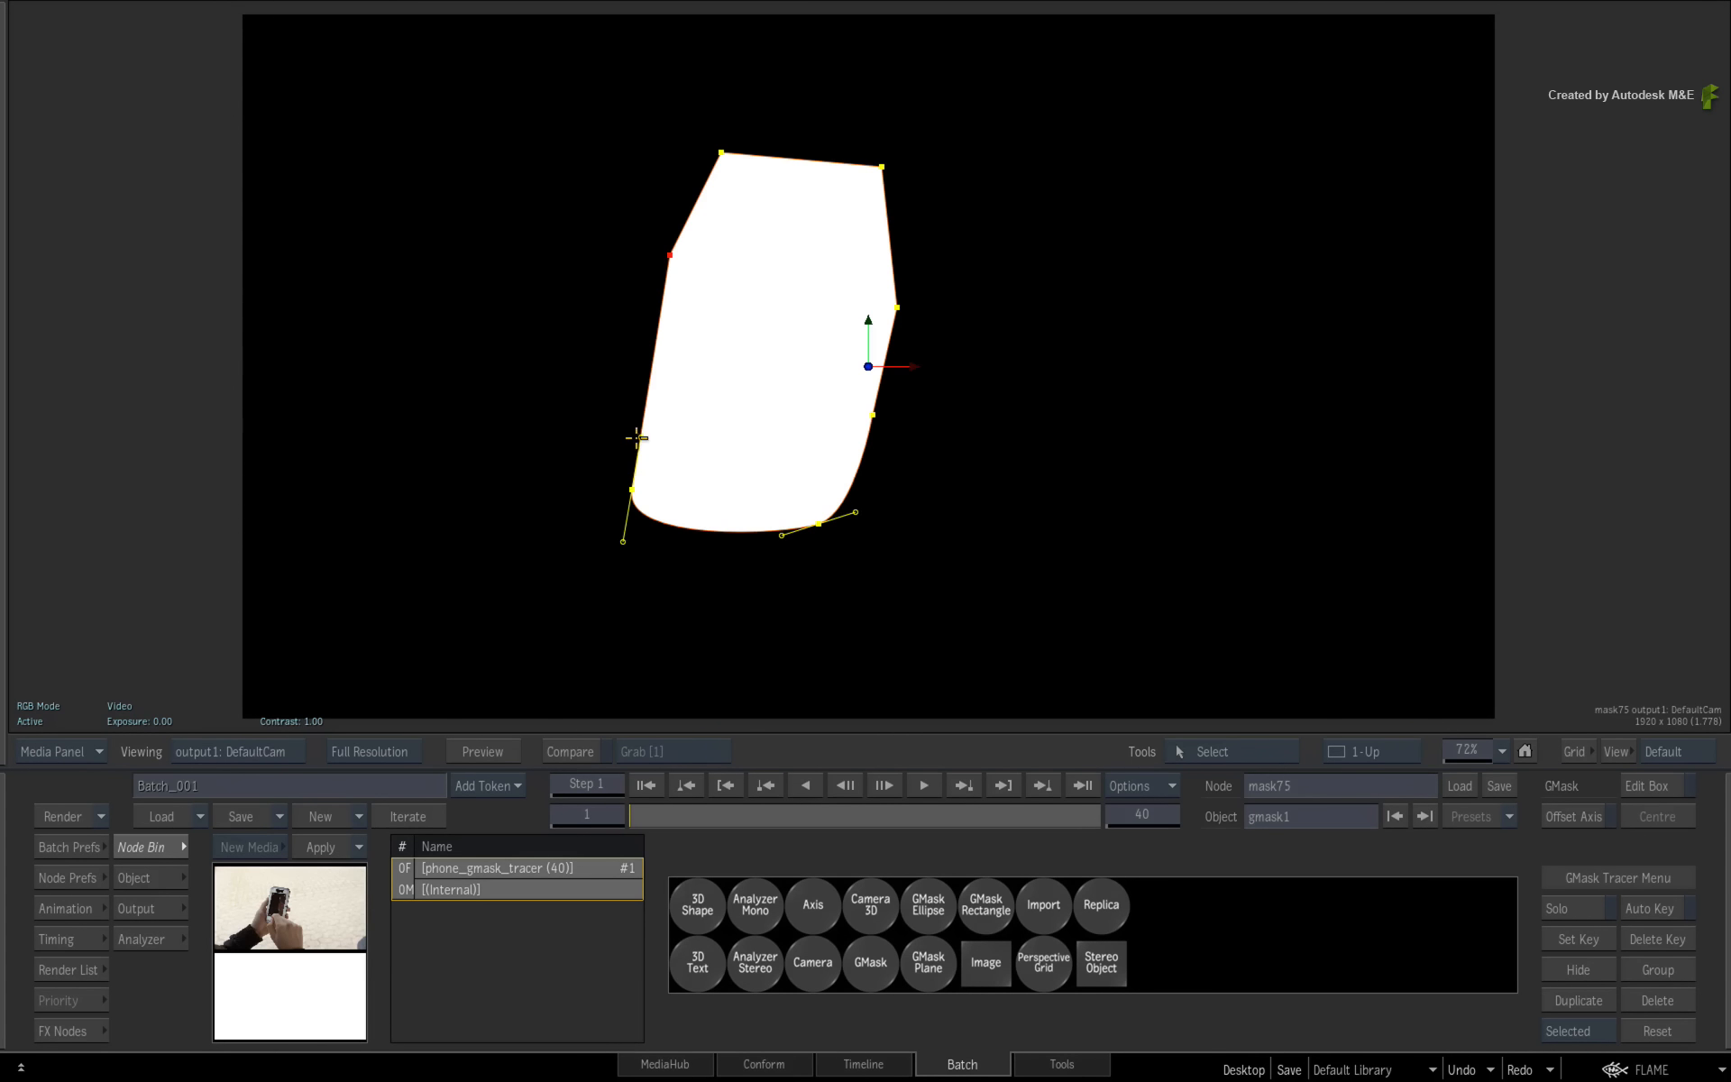
drag(638, 438, 619, 439)
- Toggle the gmask1 shape's Closed and Invert options and switch each back
click(165, 876)
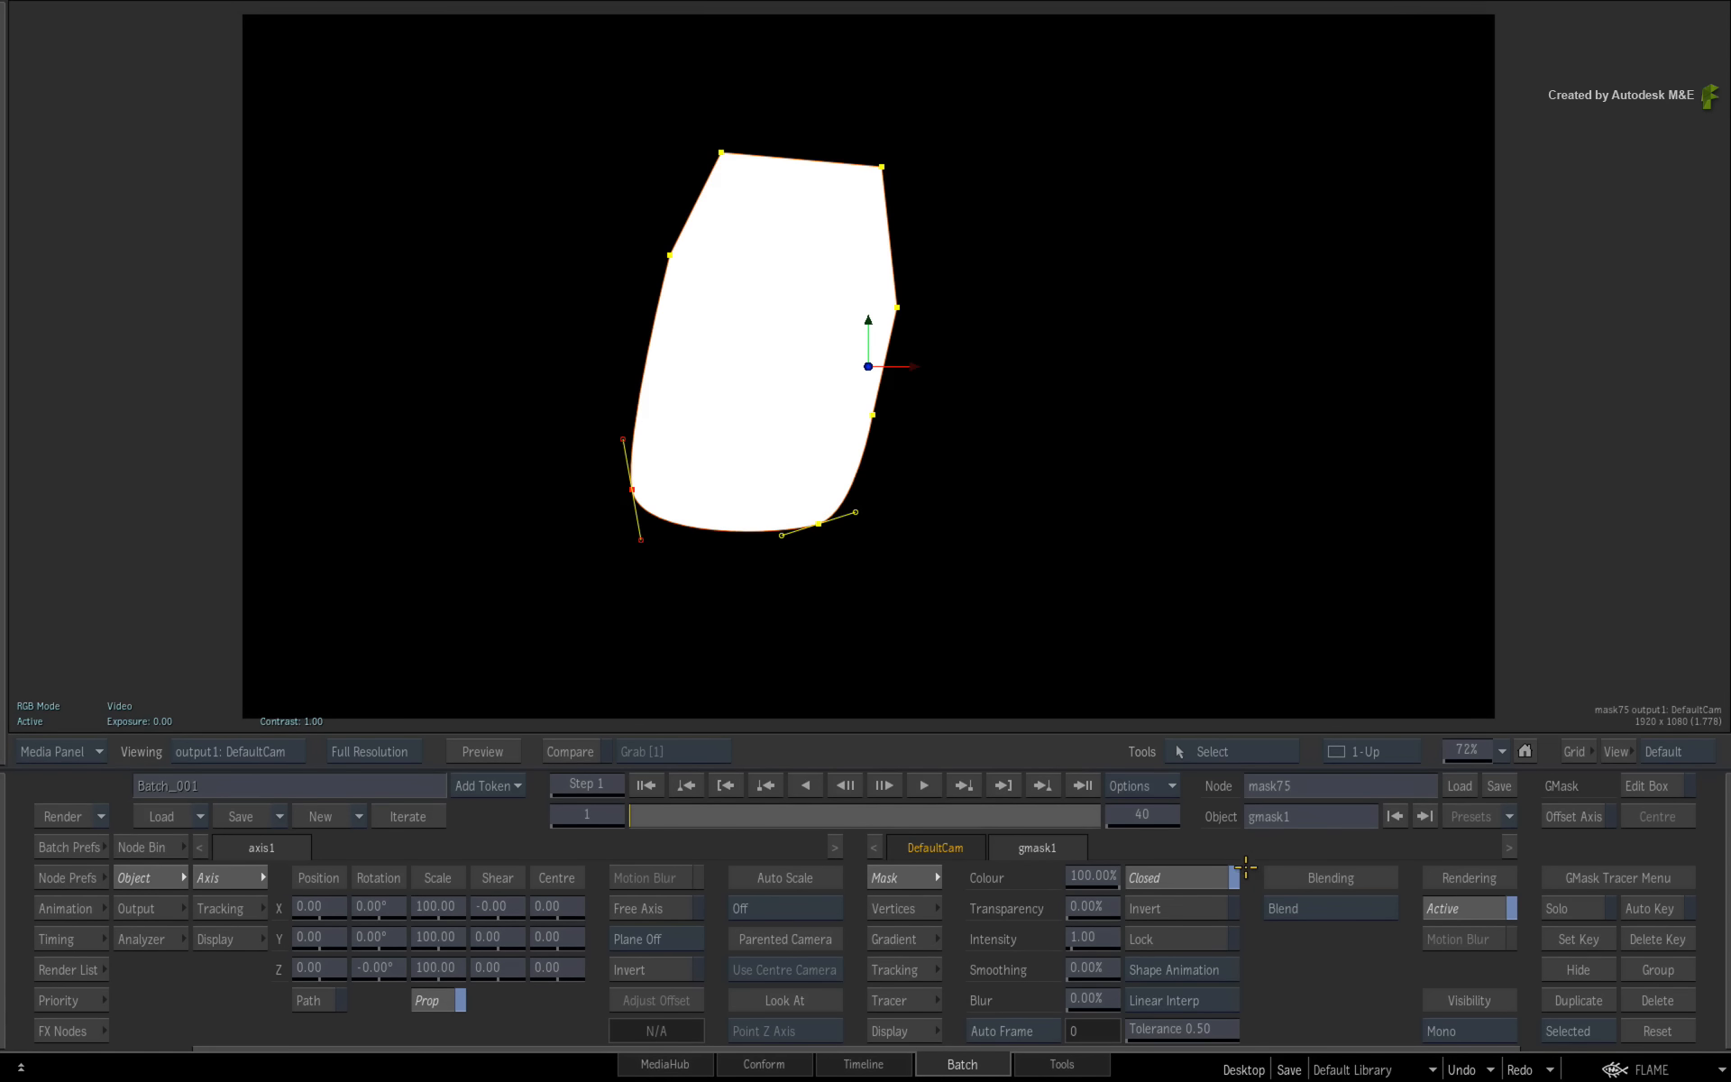
click(1199, 875)
click(1193, 877)
click(1201, 910)
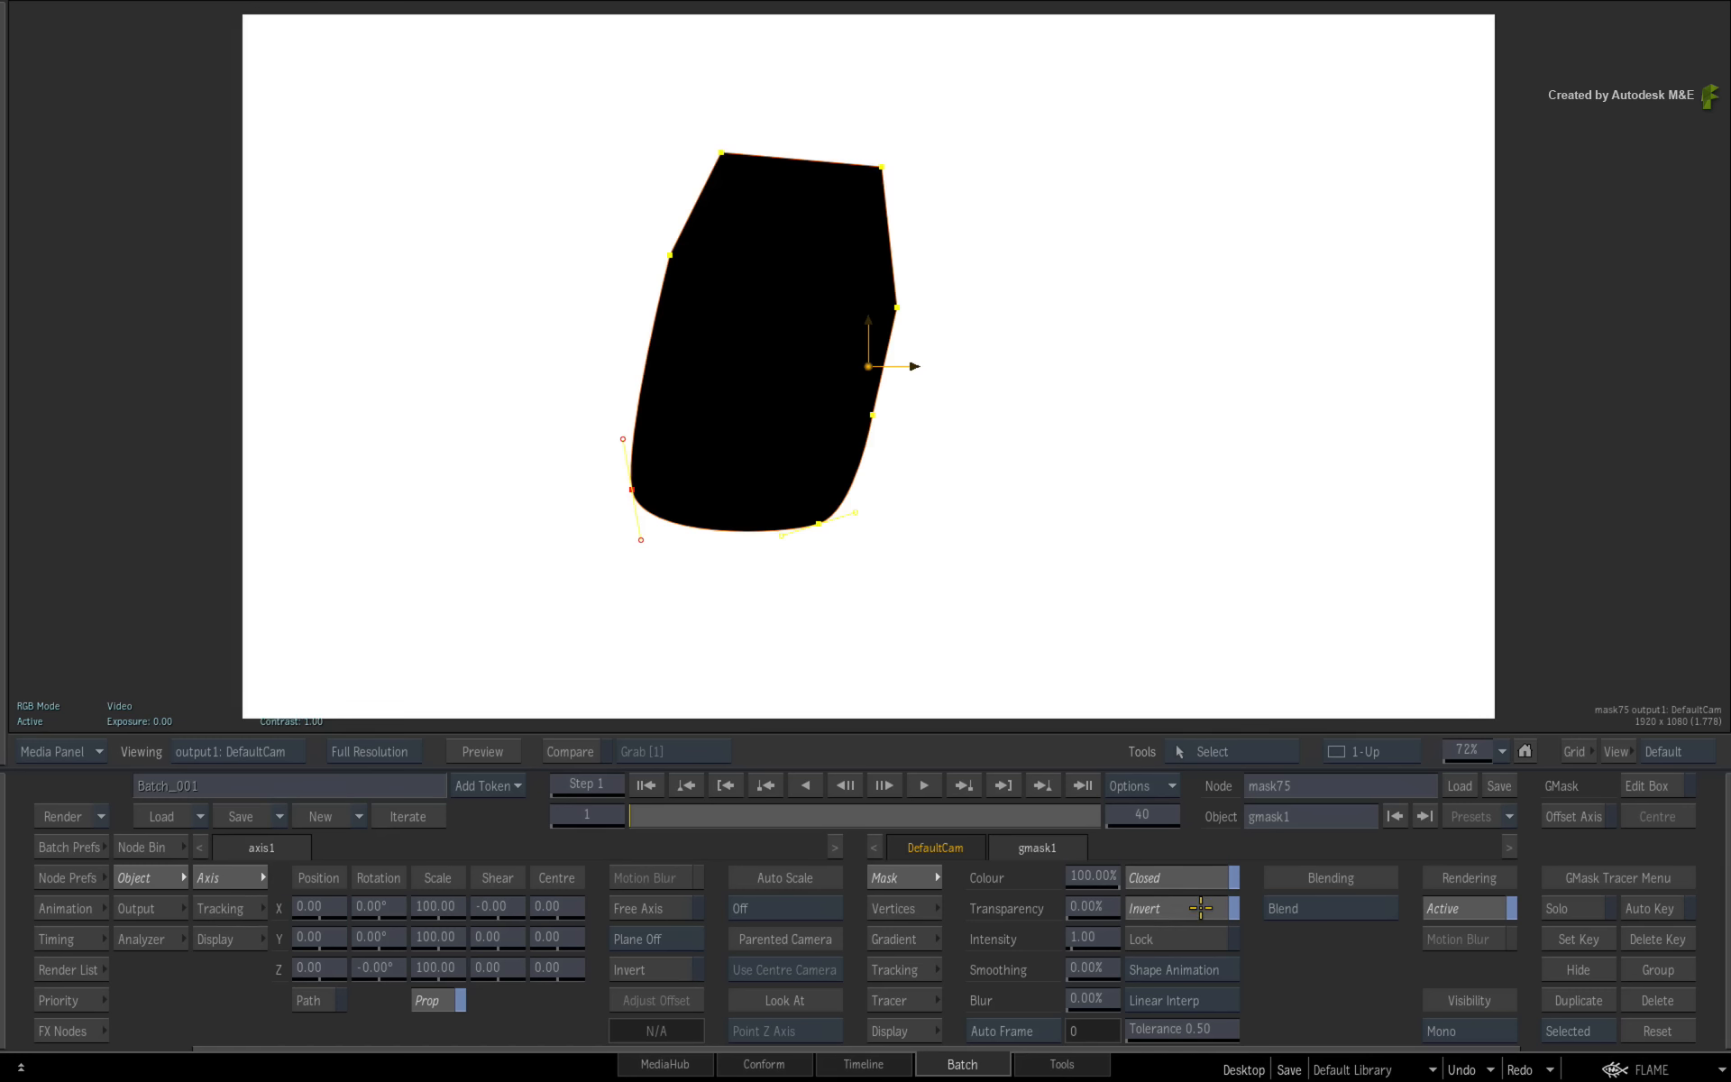
click(1199, 908)
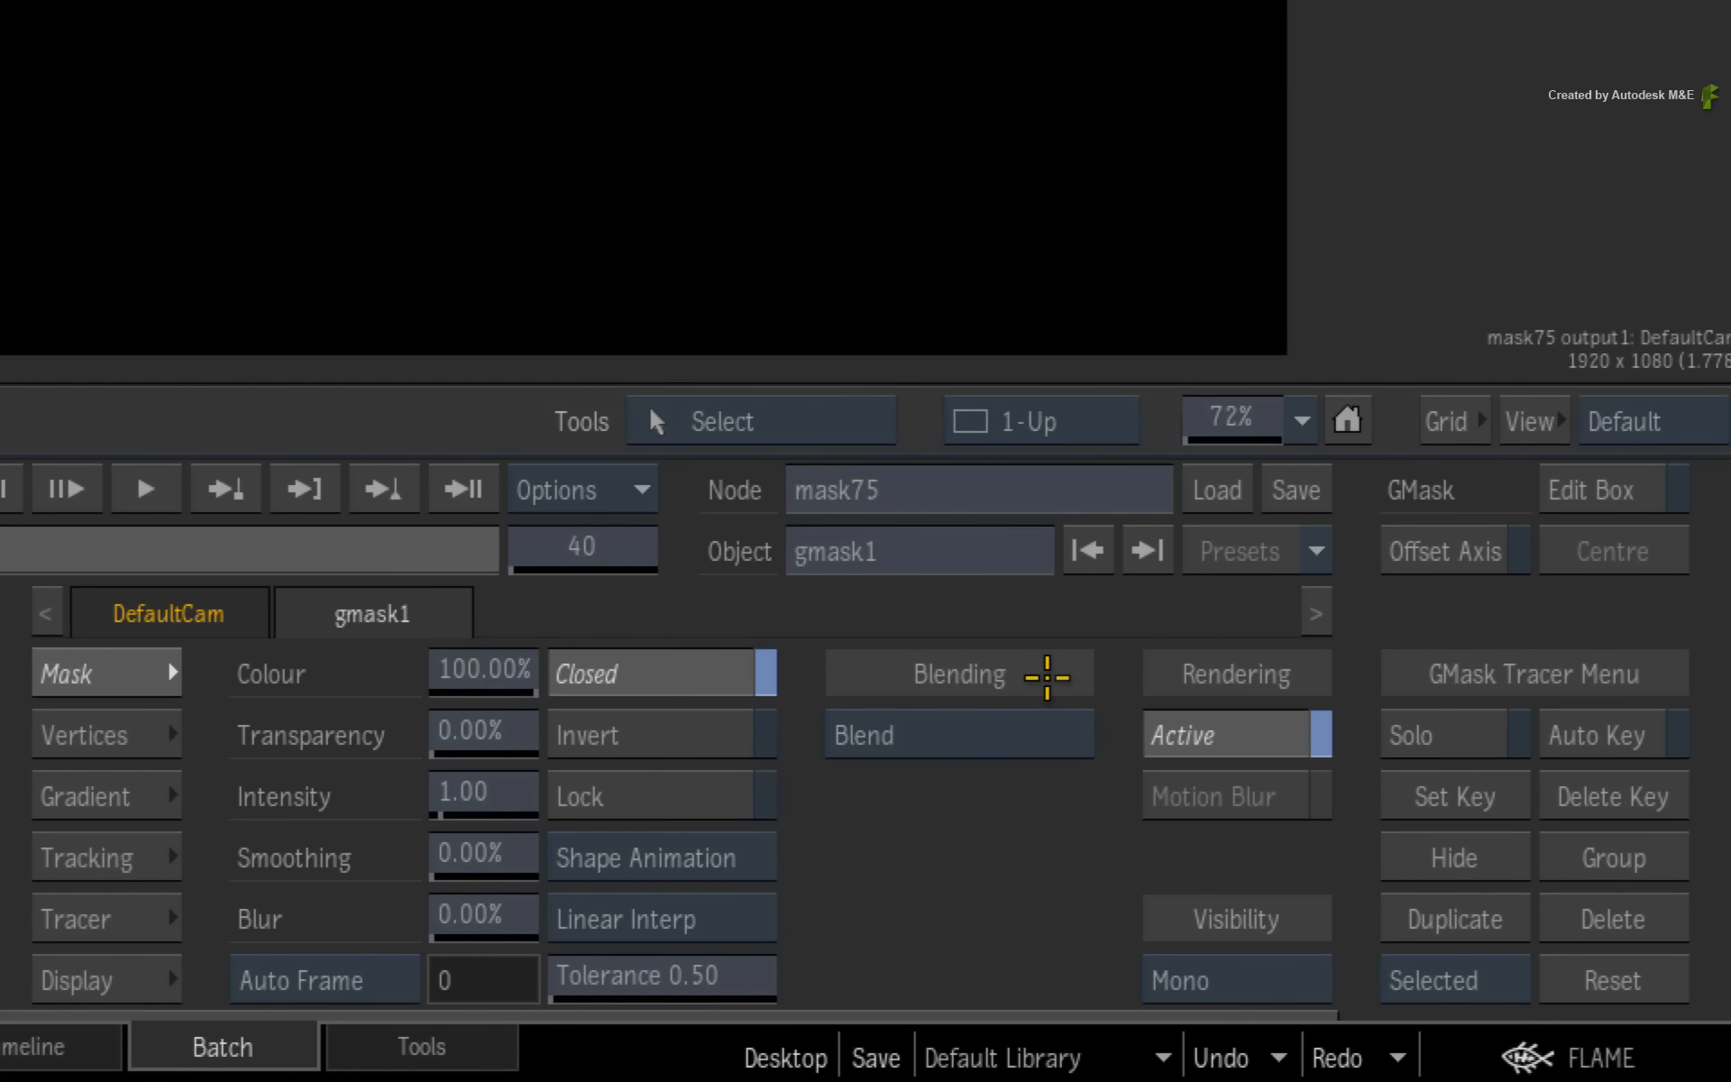
- Browse the blending modes and the Vertices, Gradient, Tracking, Tracer and Mask option pages of the gmask1 shape
click(1019, 729)
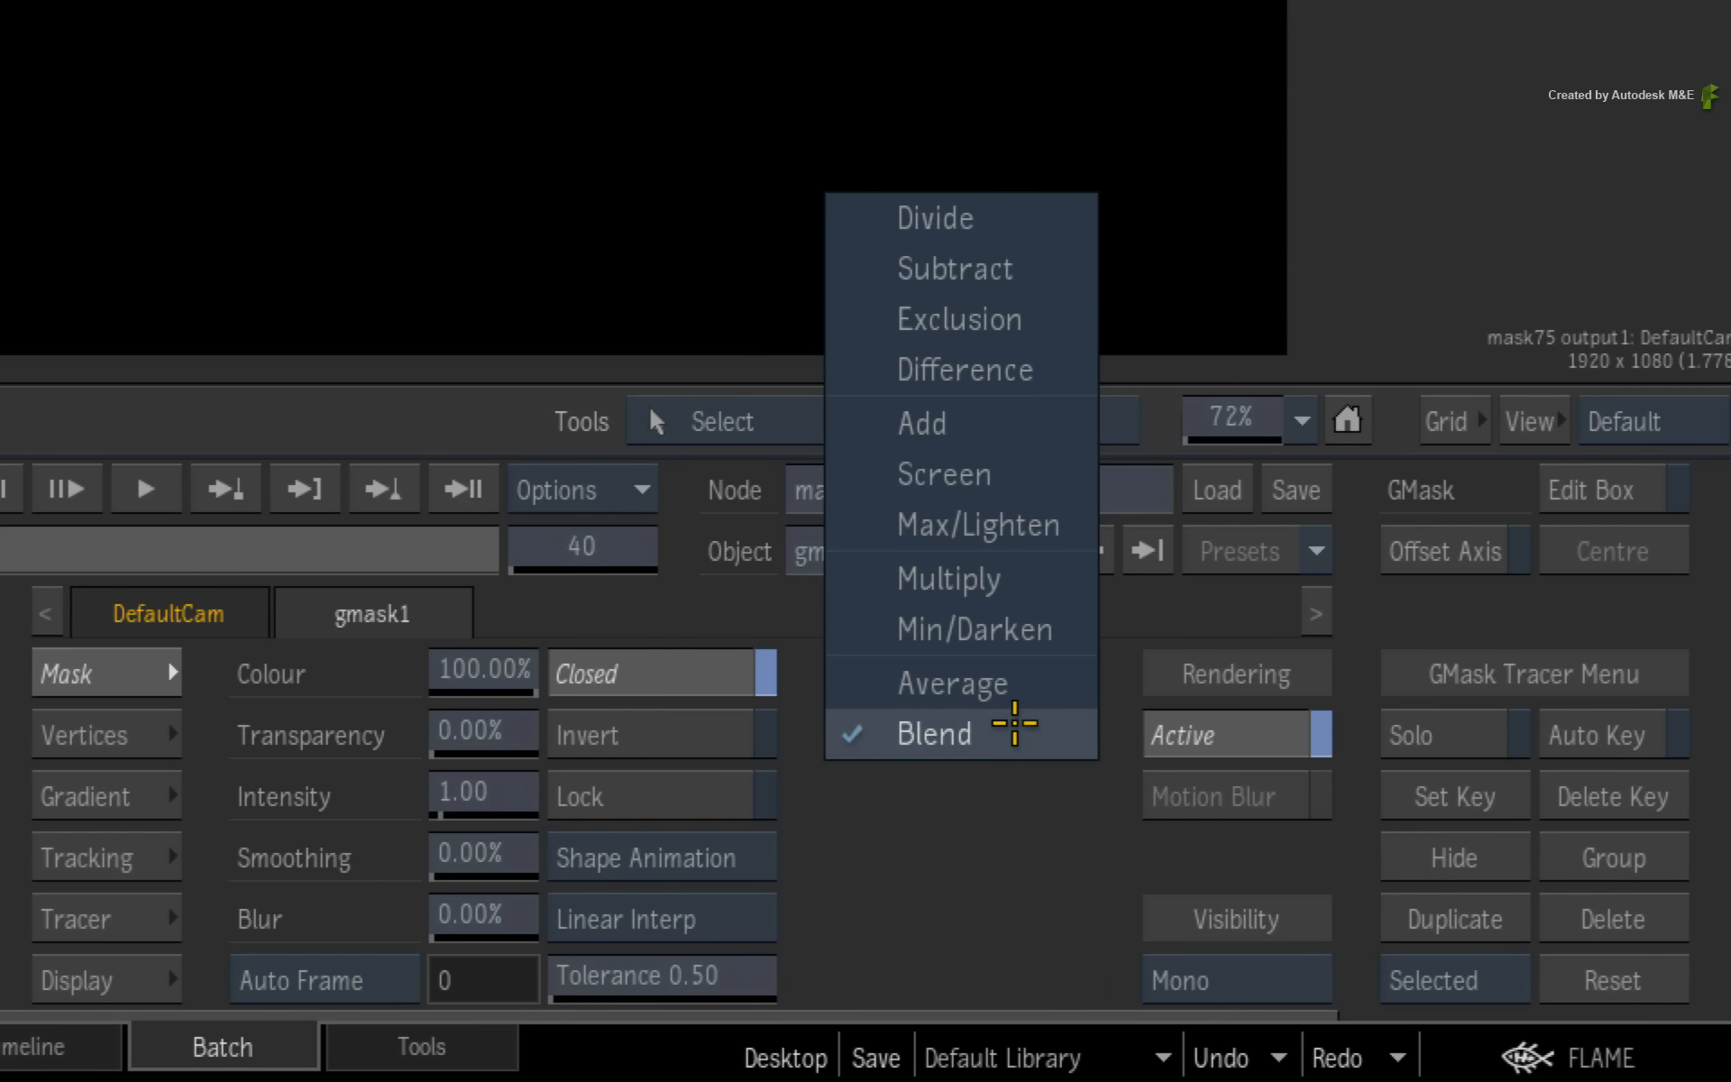
click(74, 730)
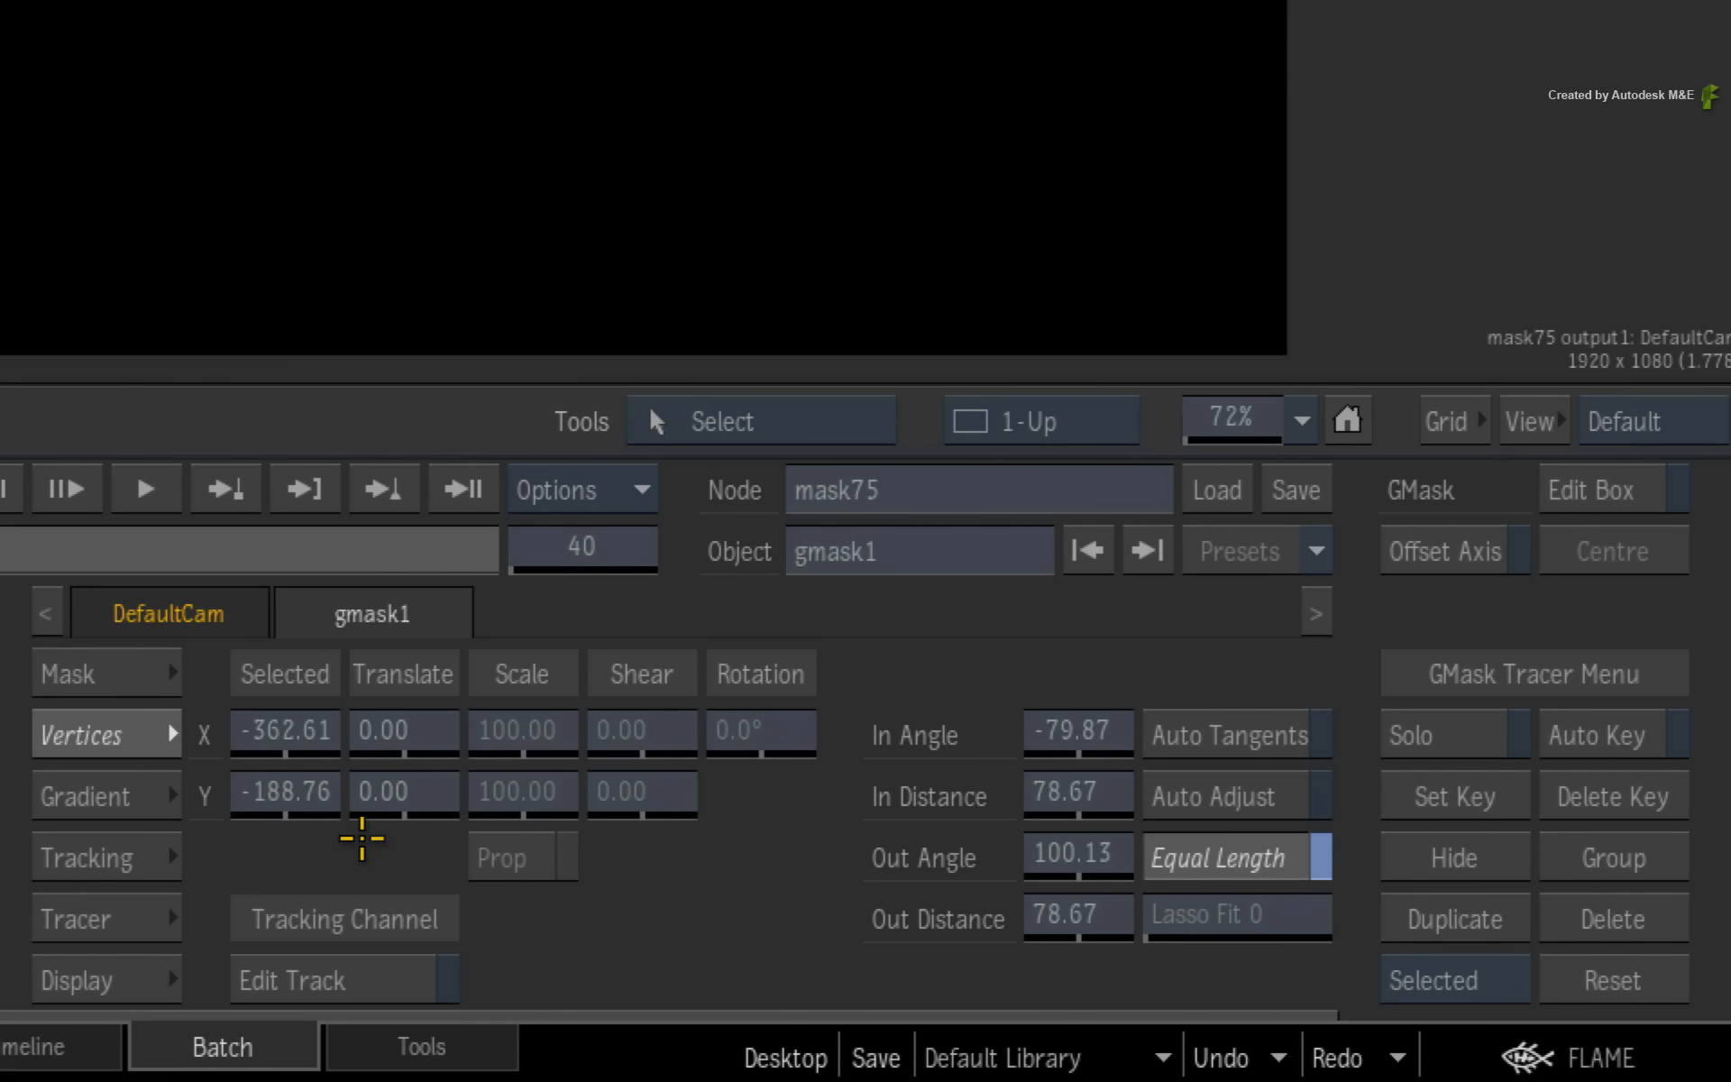
click(103, 790)
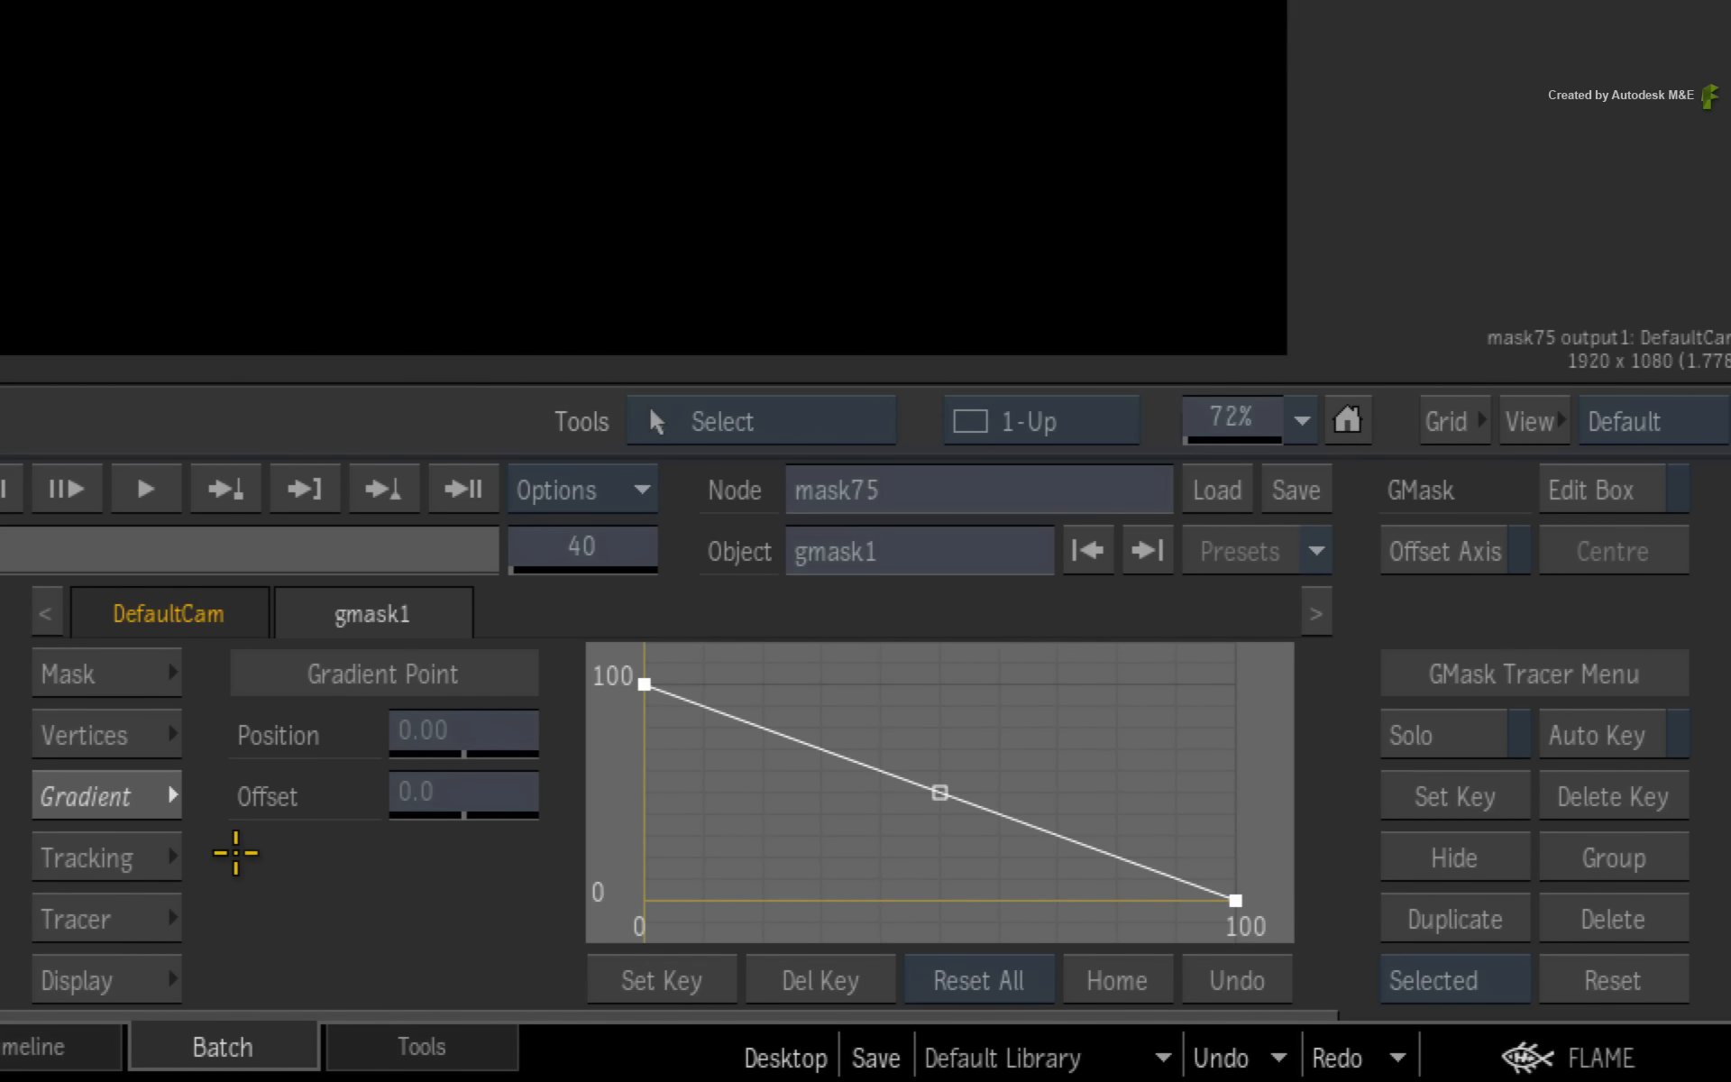
click(135, 855)
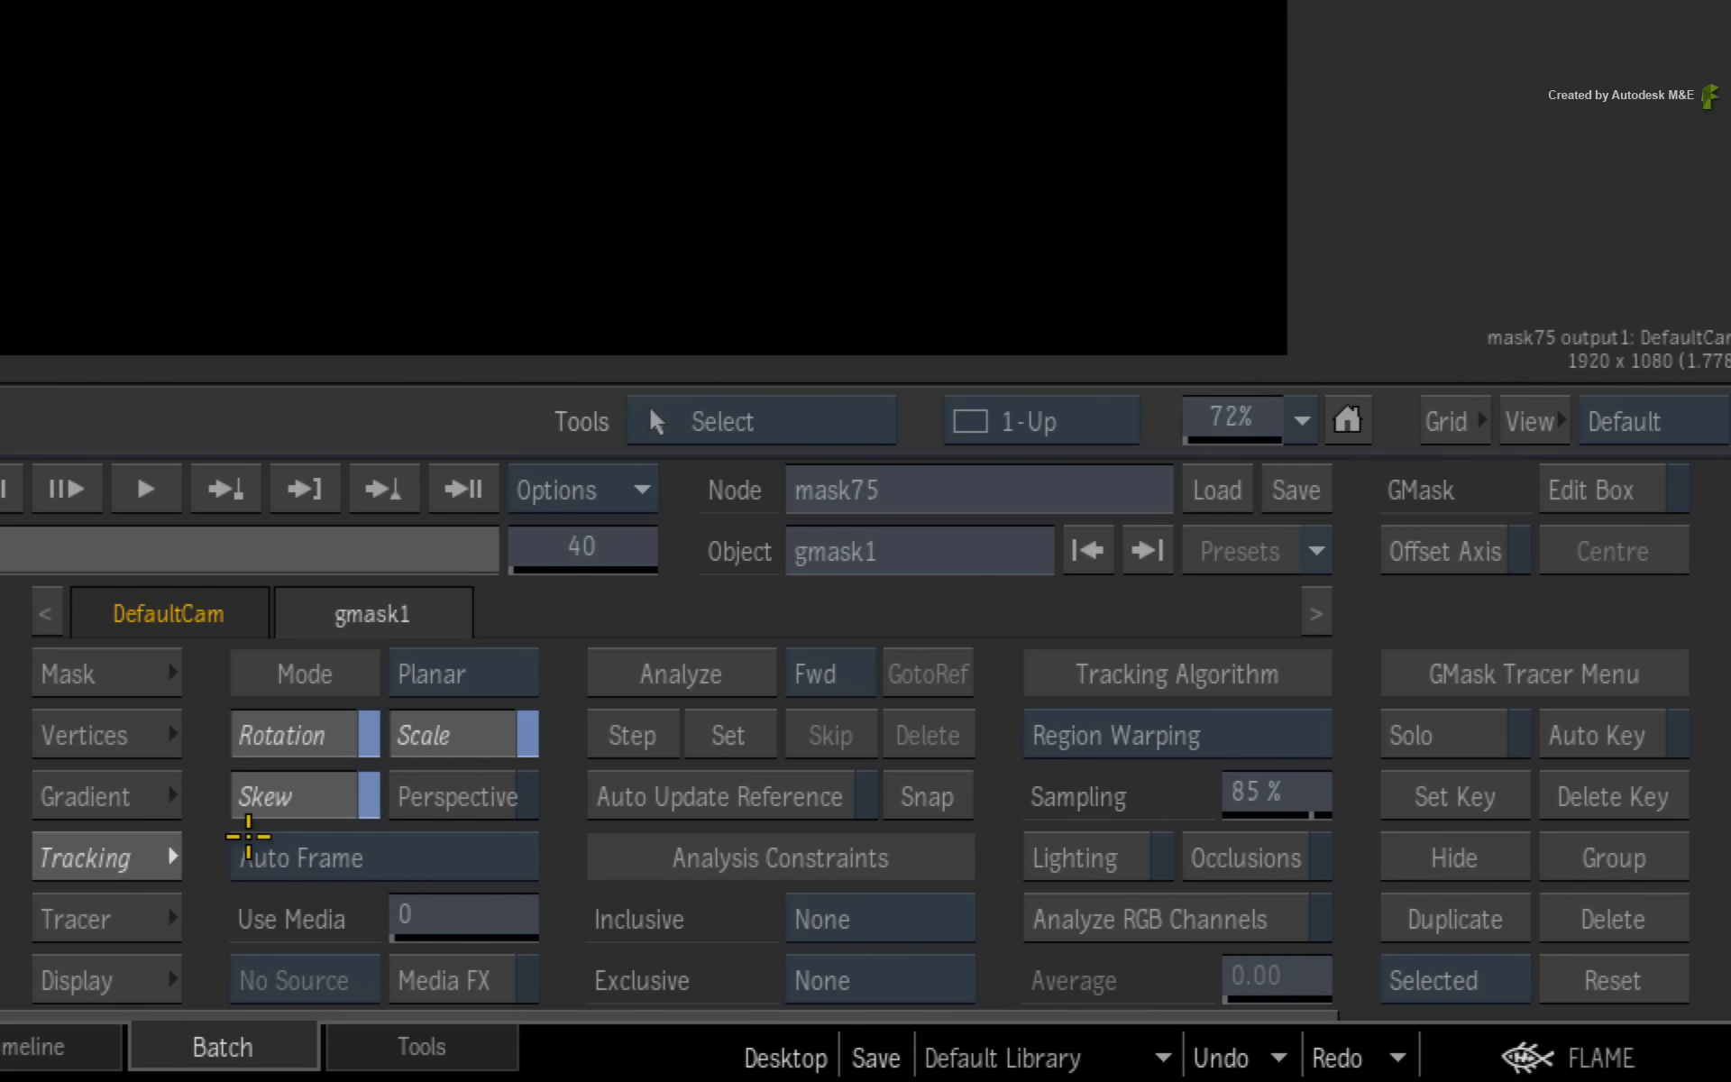
click(518, 667)
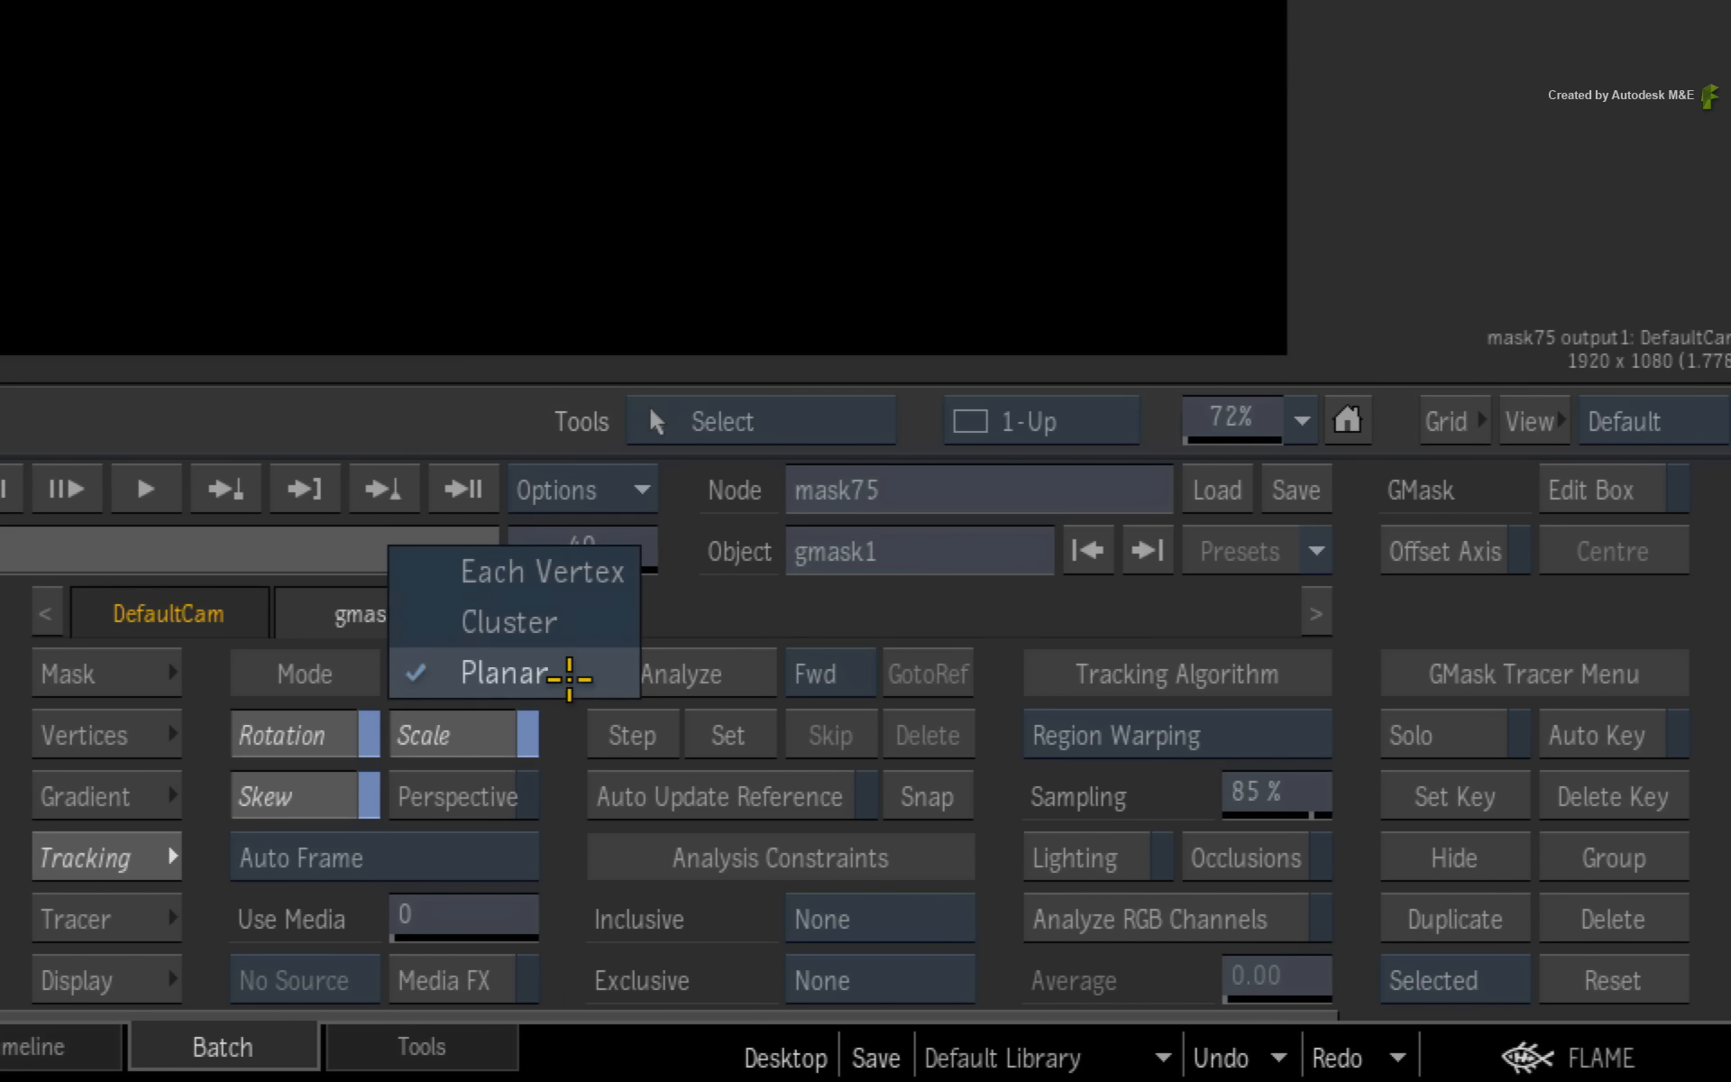
click(573, 670)
click(140, 918)
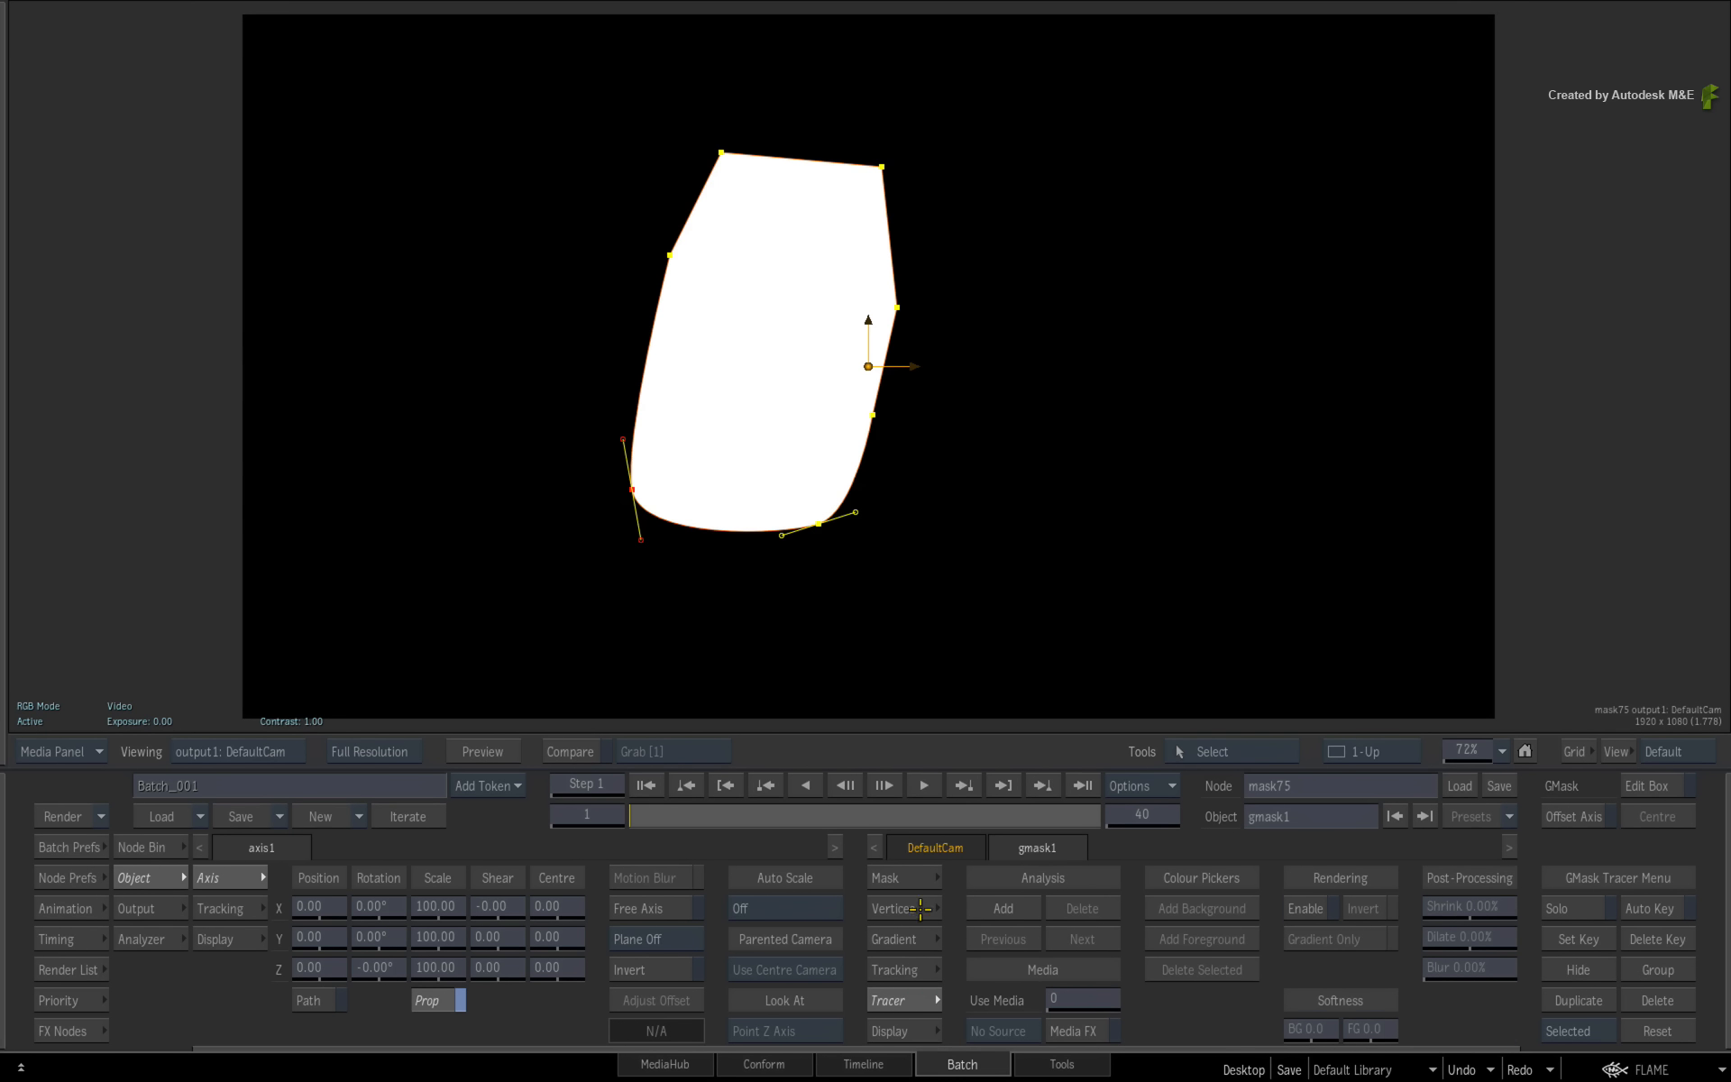
click(922, 885)
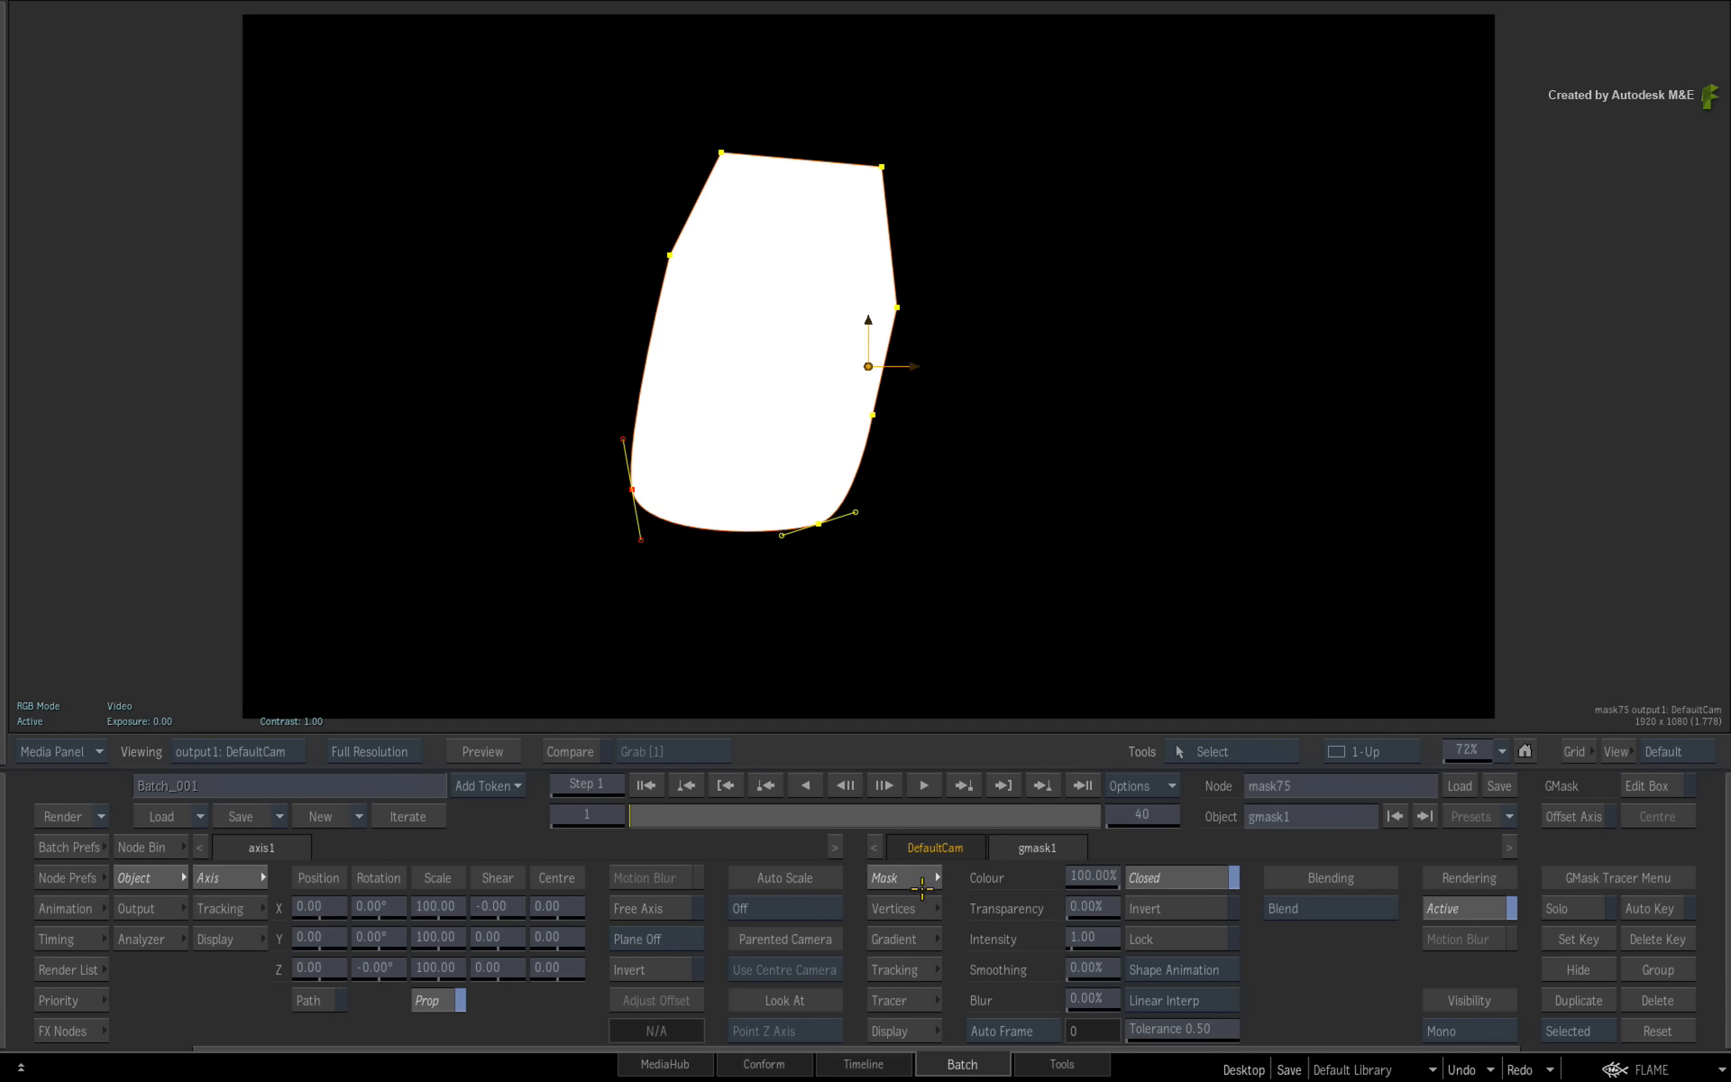
- With the selection tool, nudge the top vertex and box-select the three upper vertices, shifting them slightly up and right
click(1282, 756)
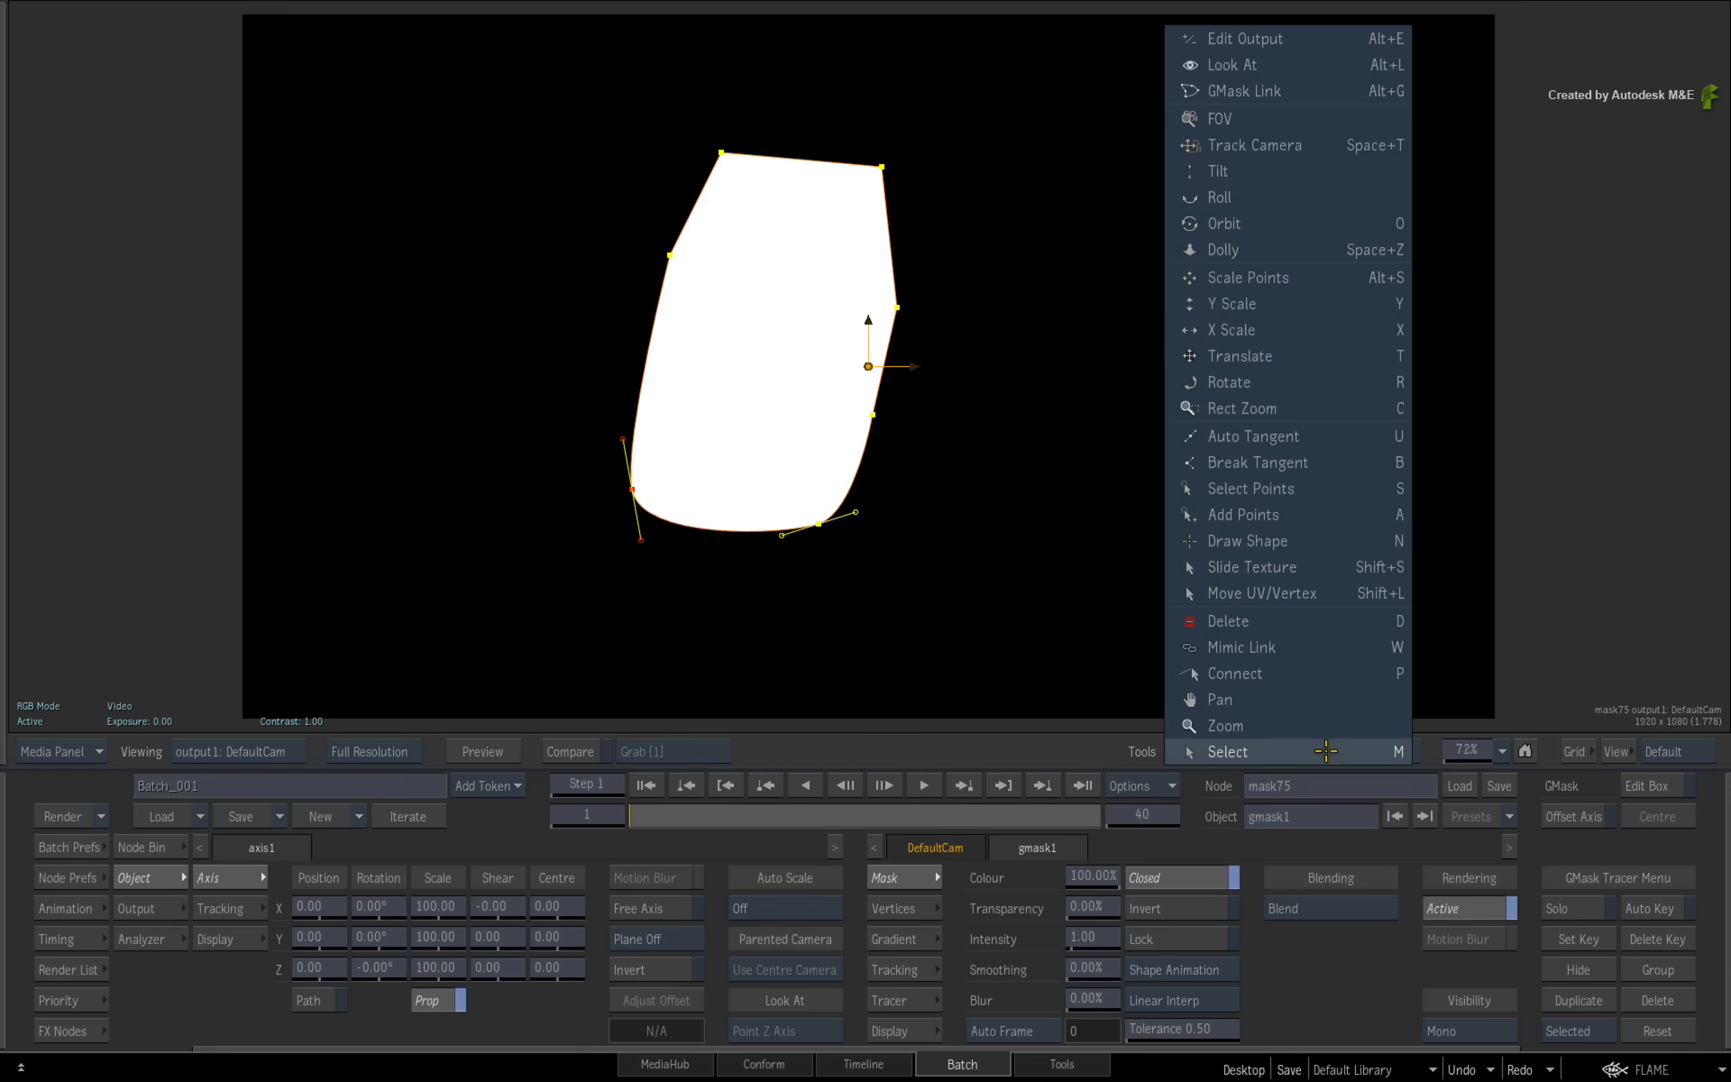
click(1322, 750)
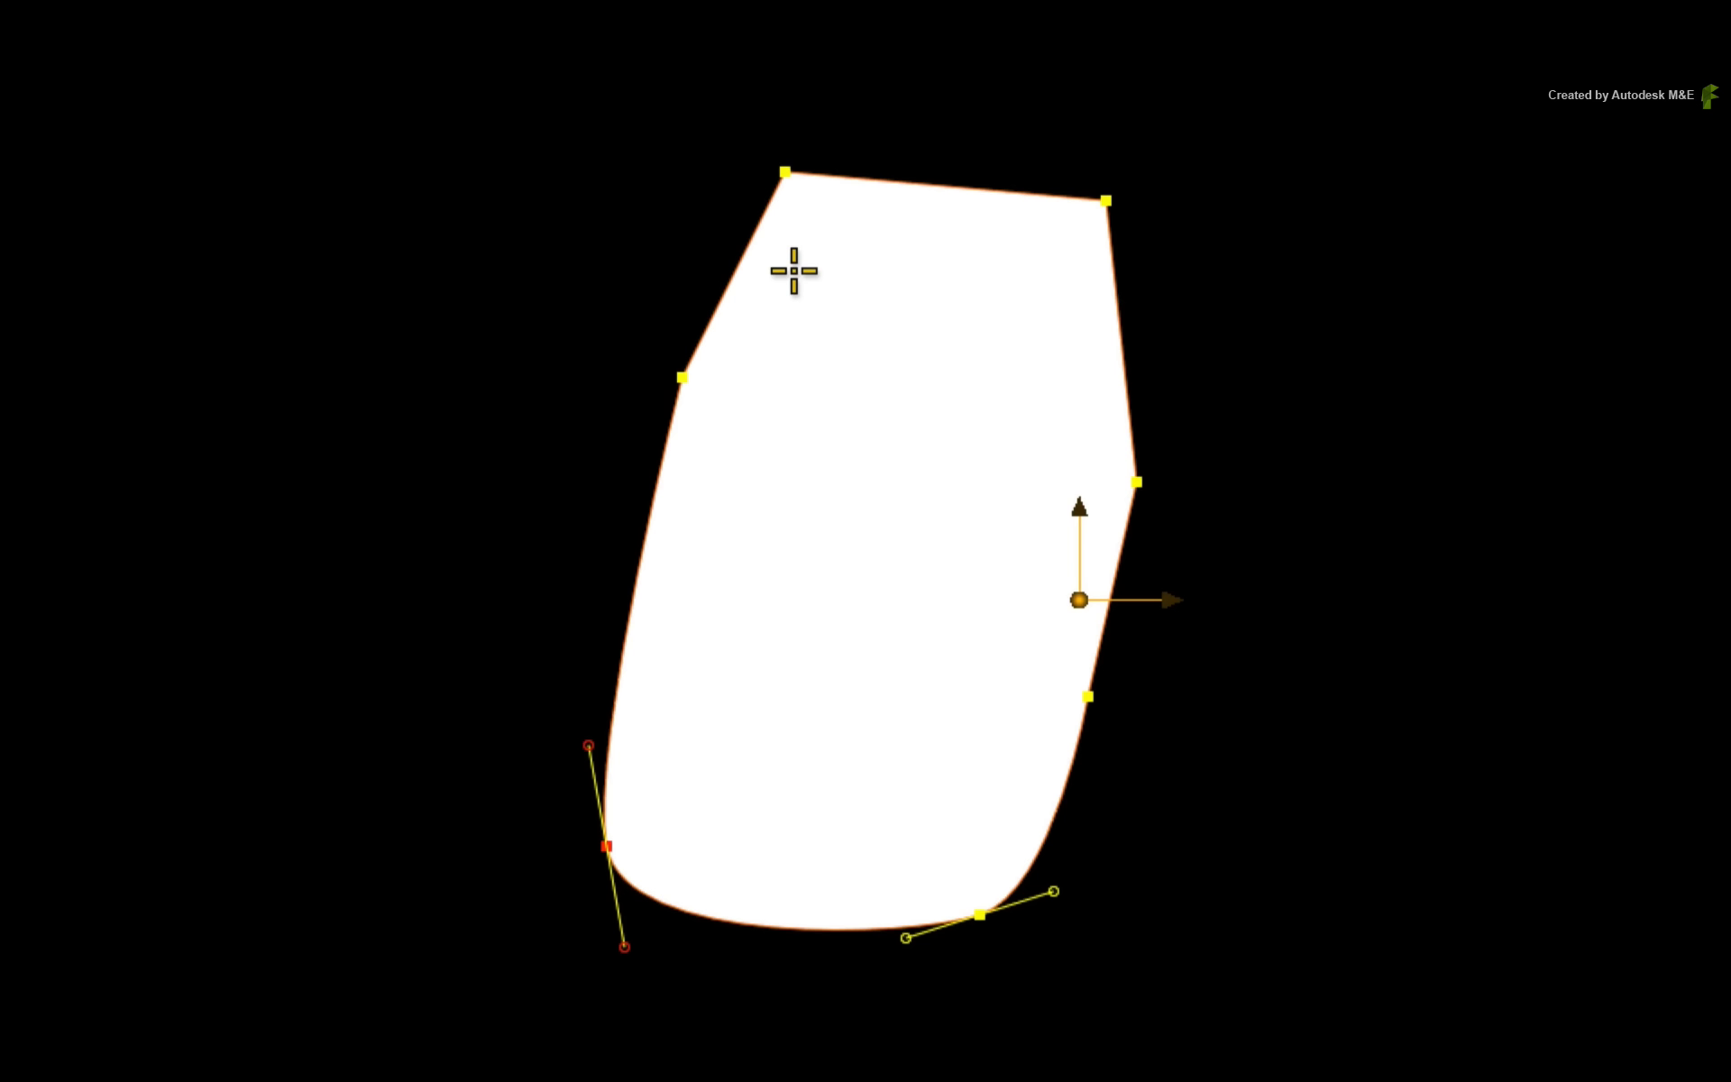
drag(785, 172, 824, 165)
drag(732, 55, 1291, 562)
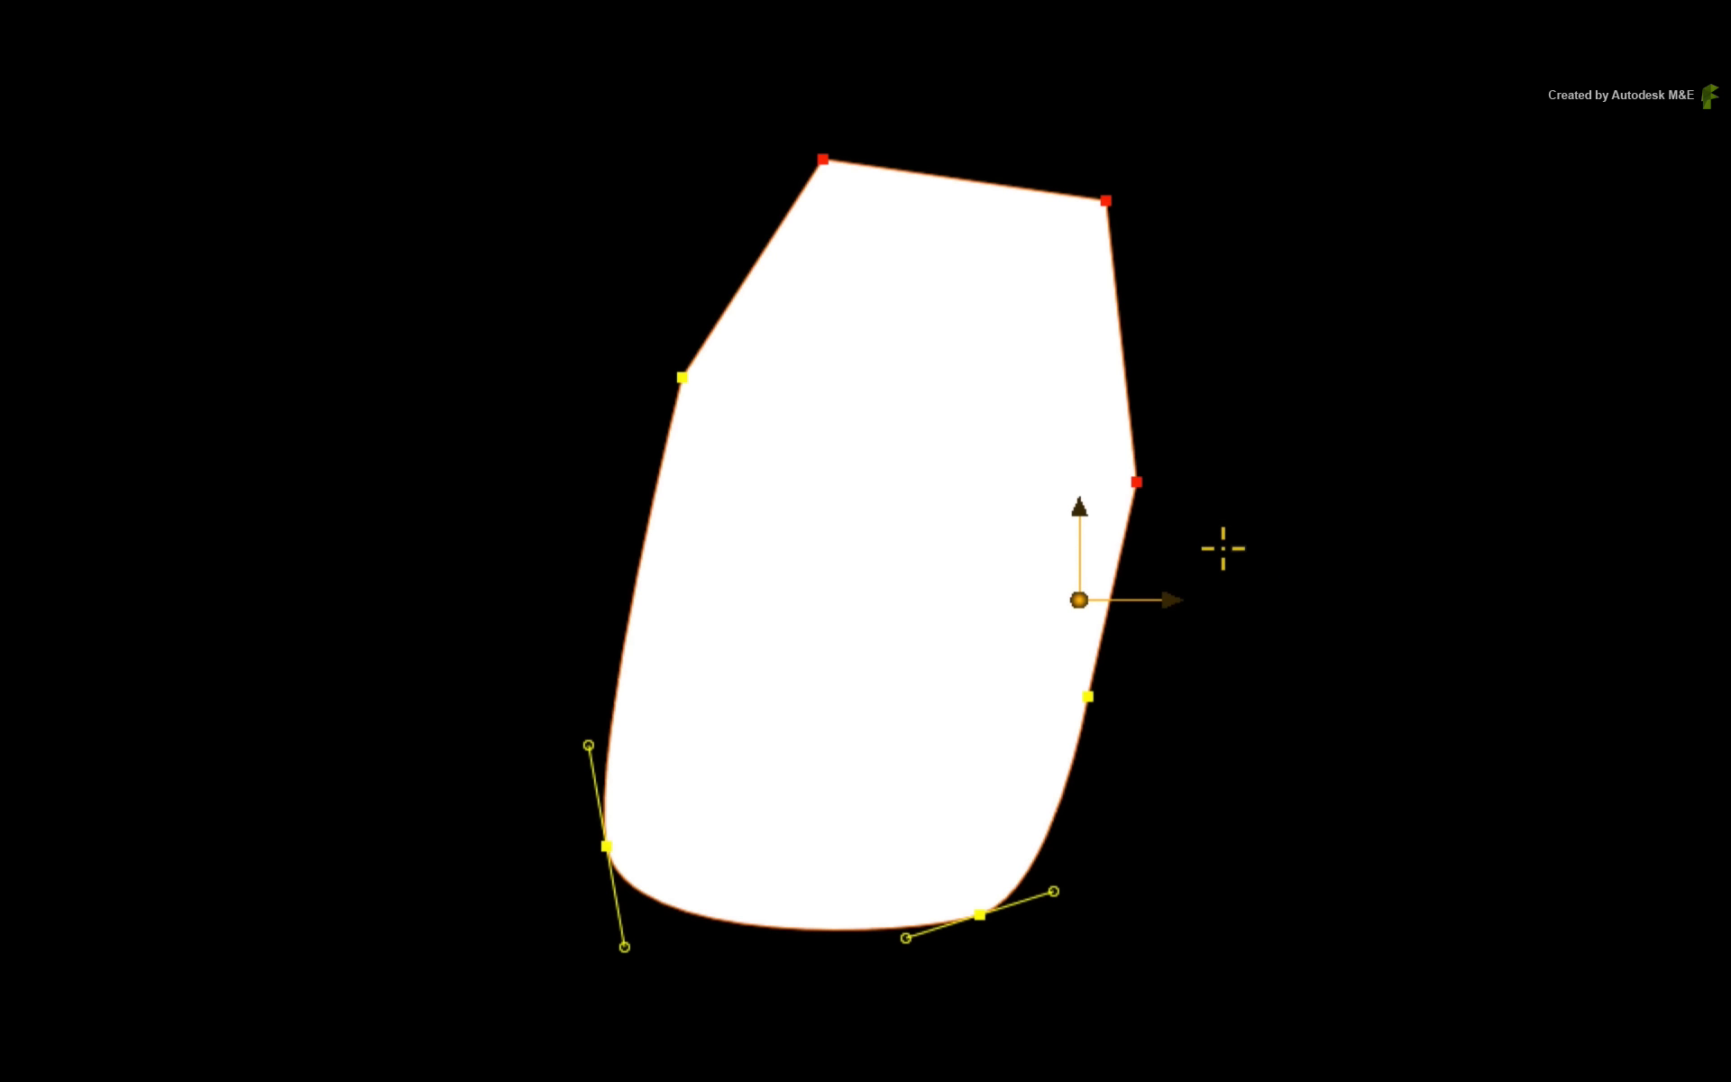
drag(1140, 479, 1111, 516)
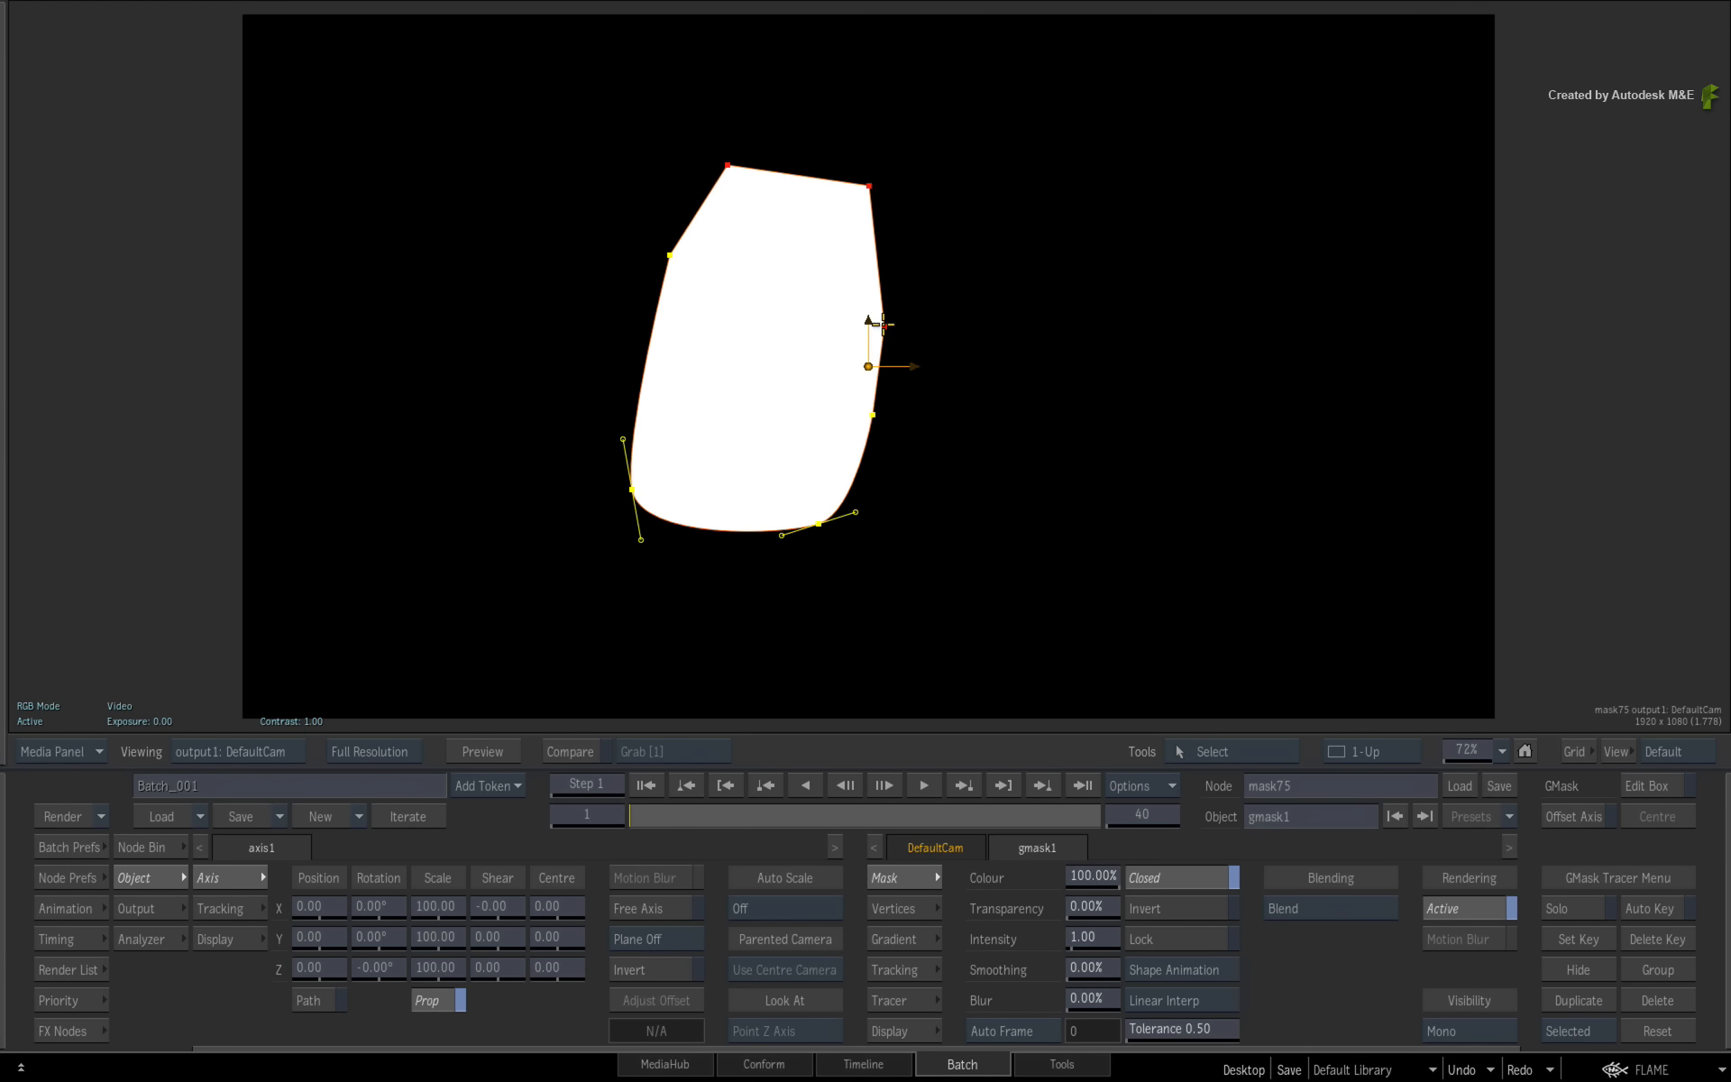
mouse_move(884, 324)
mouse_down()
mouse_move(838, 263)
mouse_move(904, 312)
mouse_up()
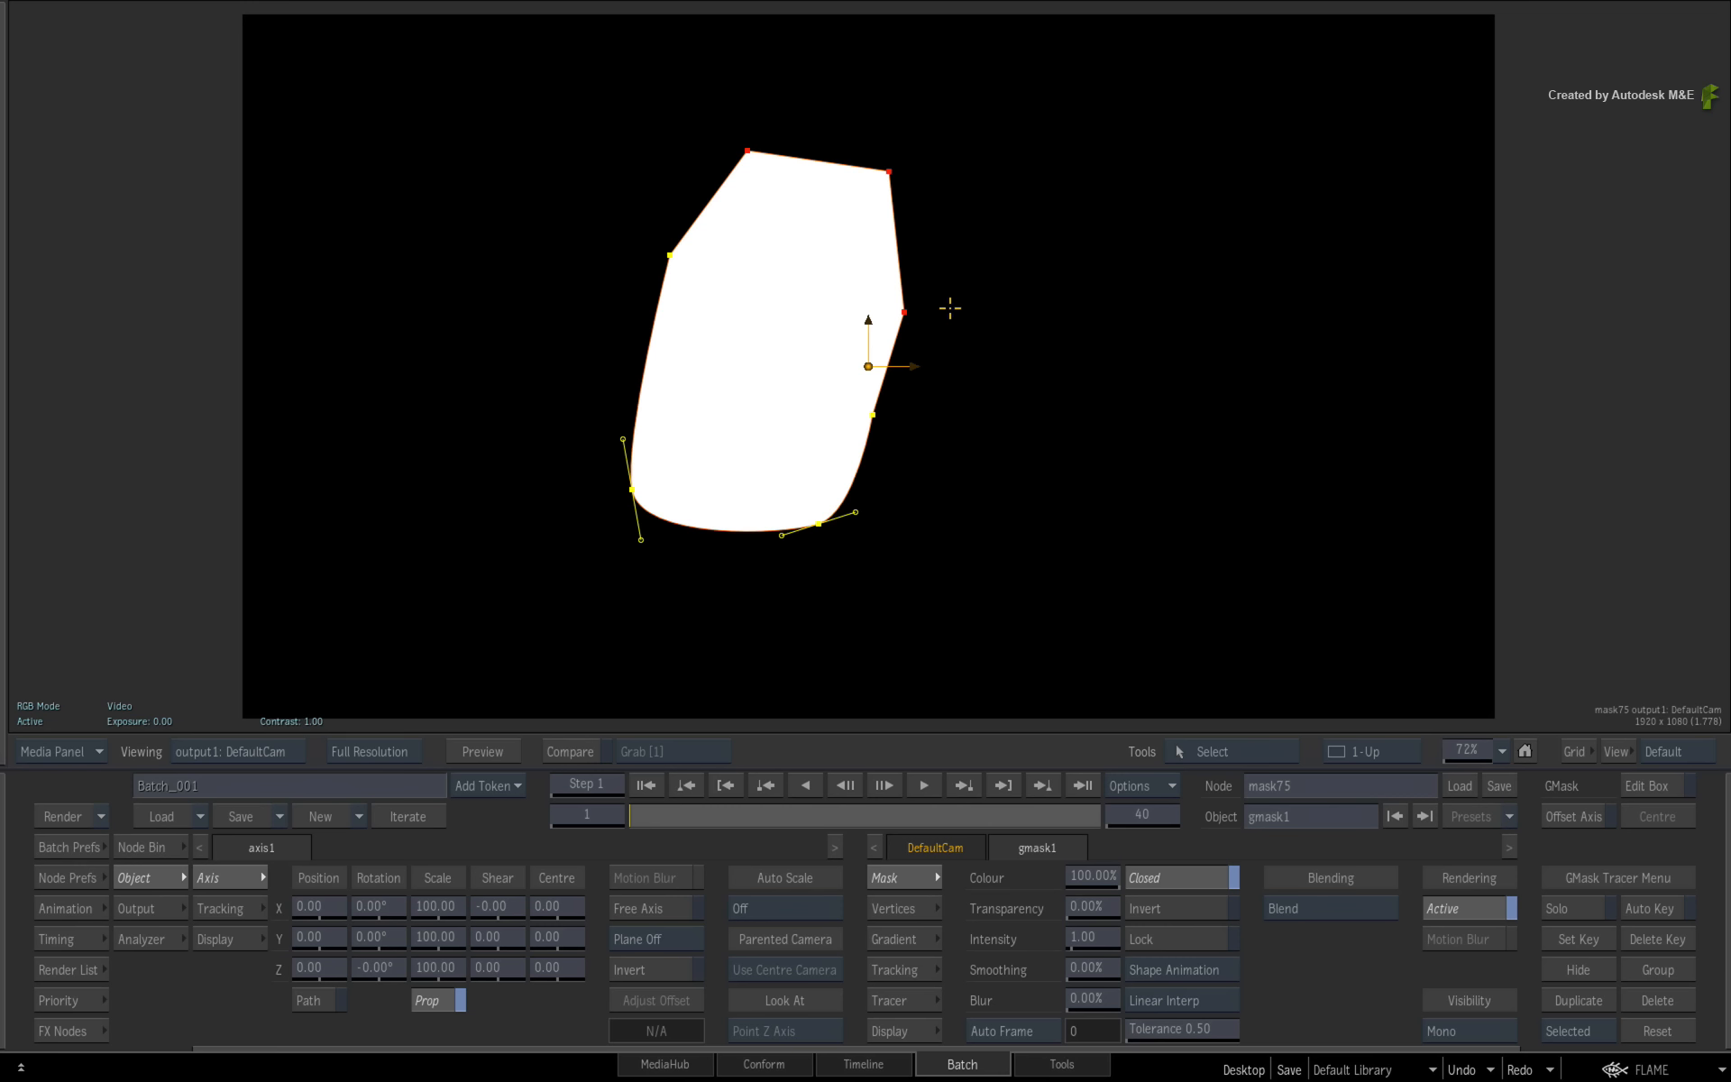
- Turn on Edit Box around the selected upper vertices, then move the box and rotate it about 45 degrees
click(1647, 785)
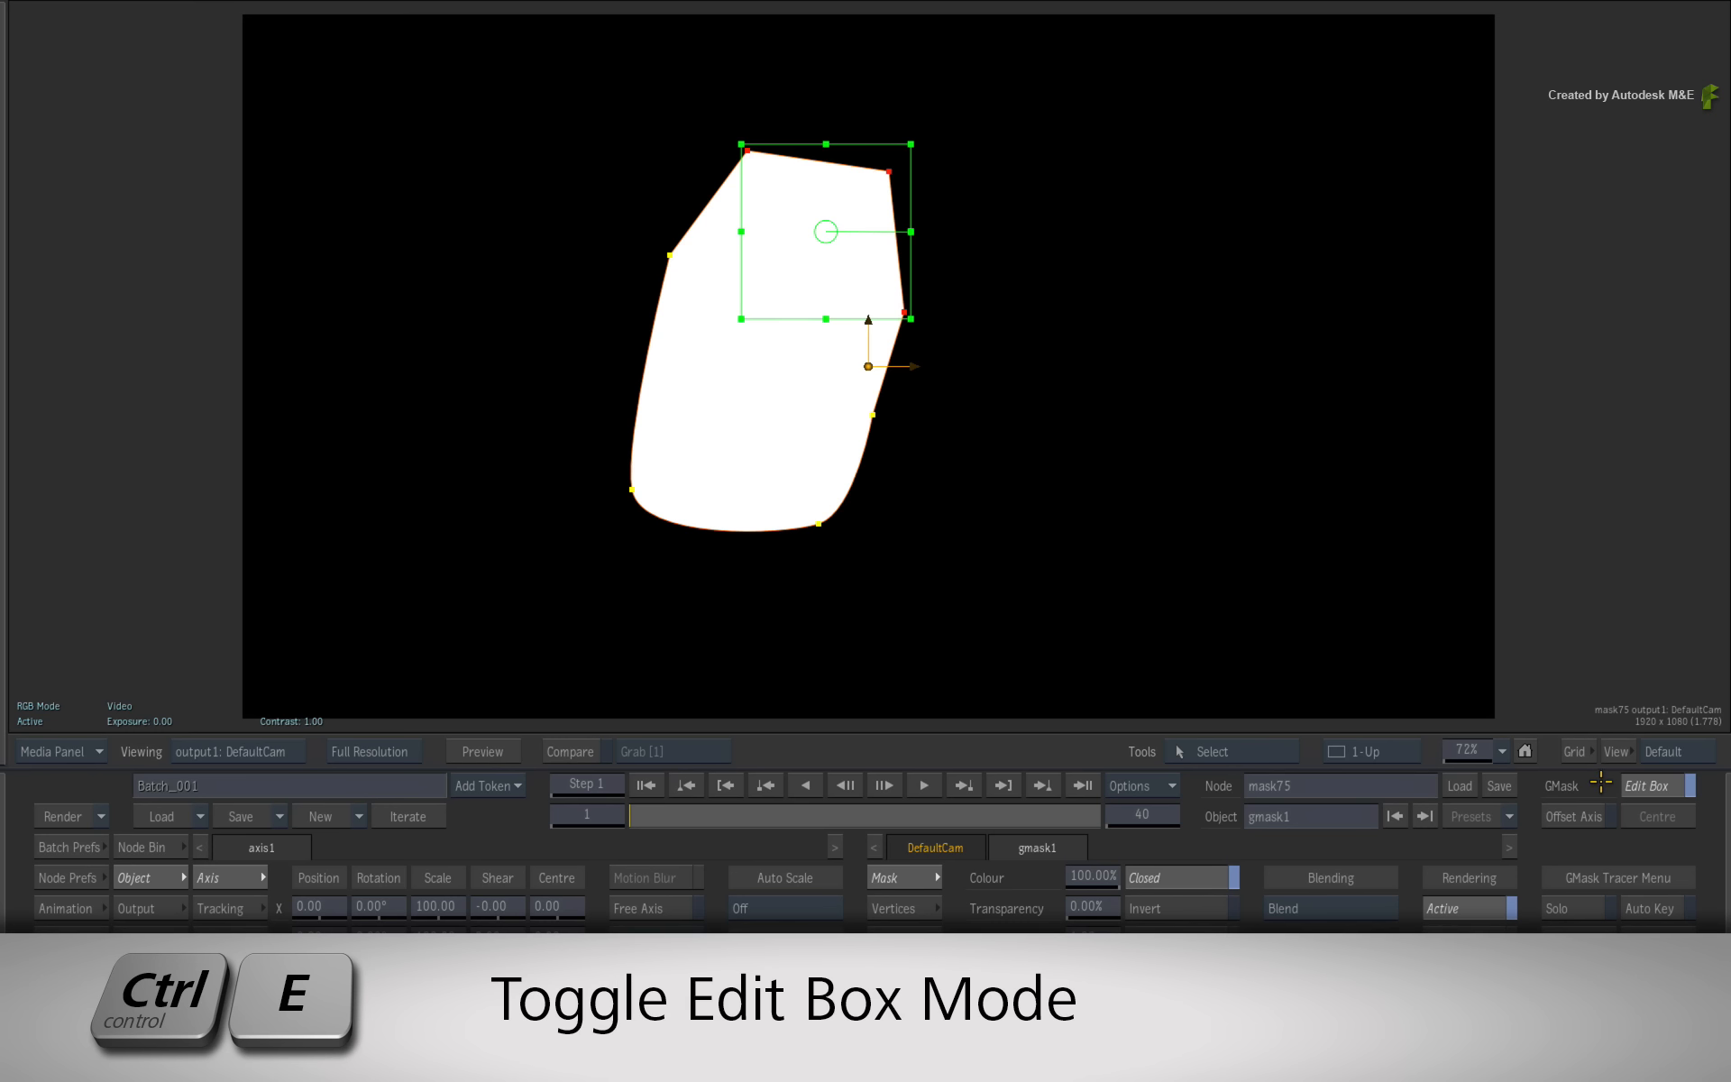
key(ctrl+e)
key(ctrl+e)
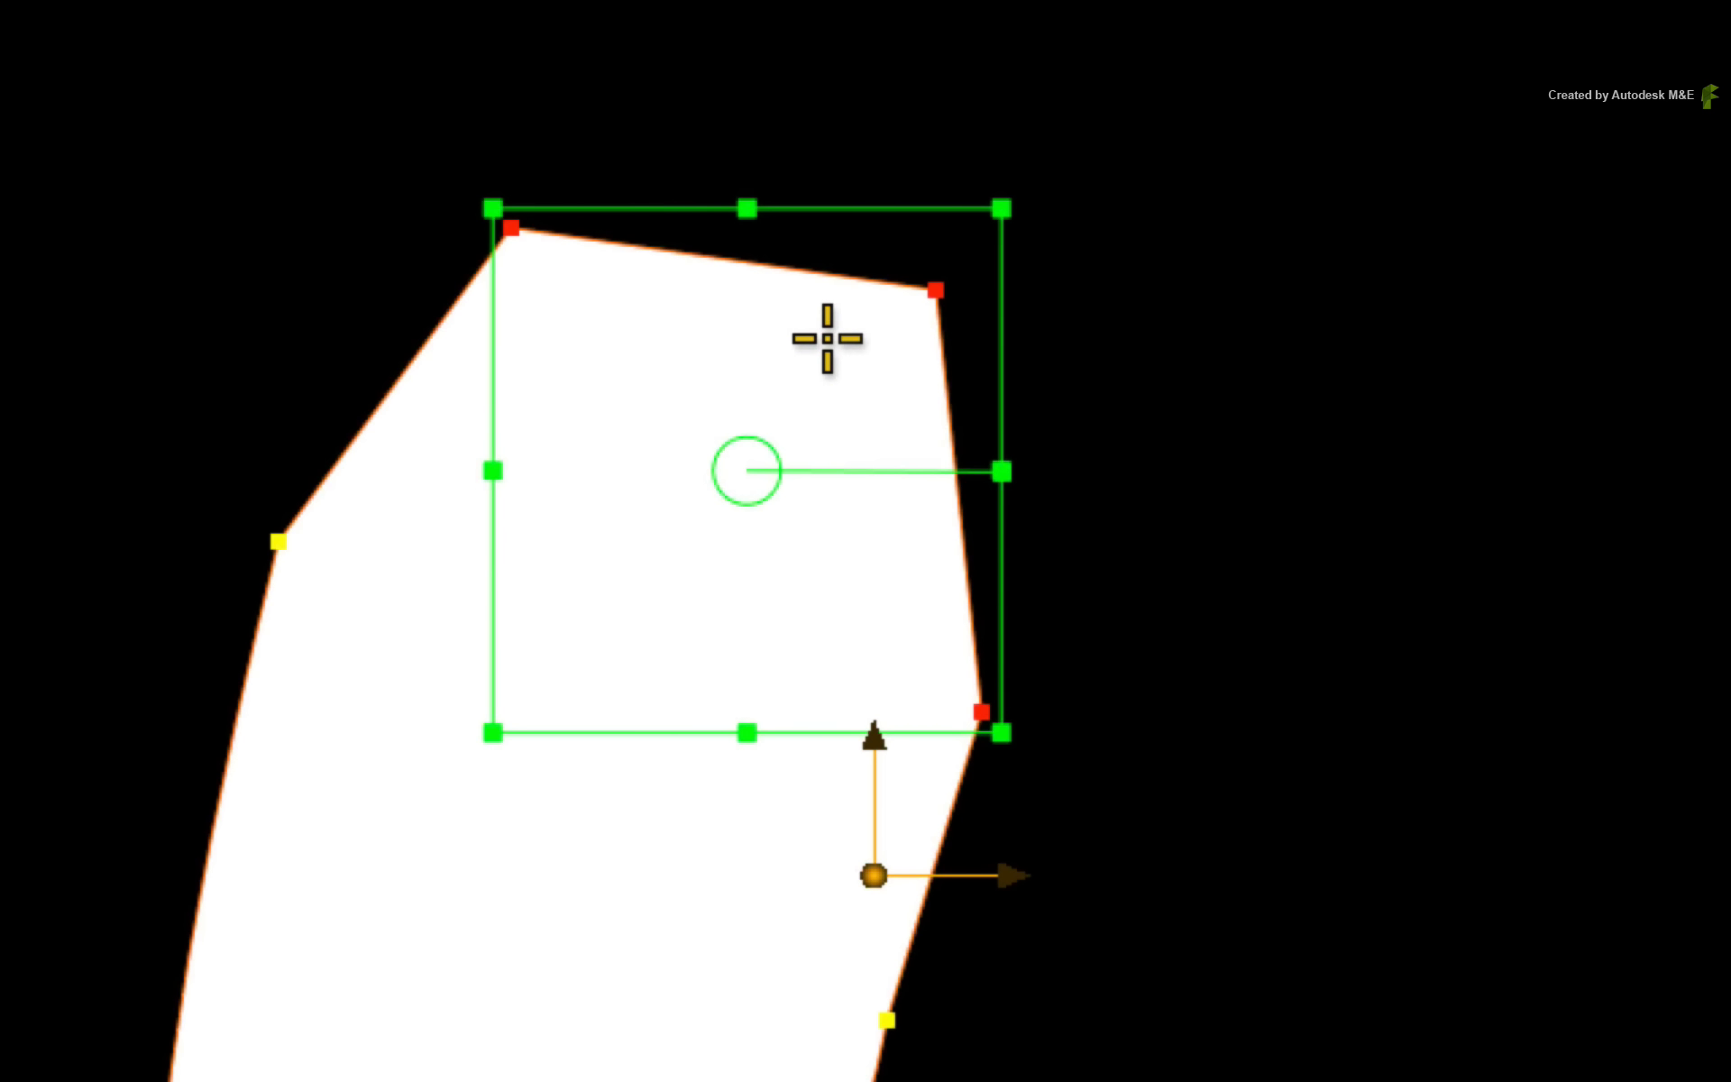
drag(843, 338, 898, 295)
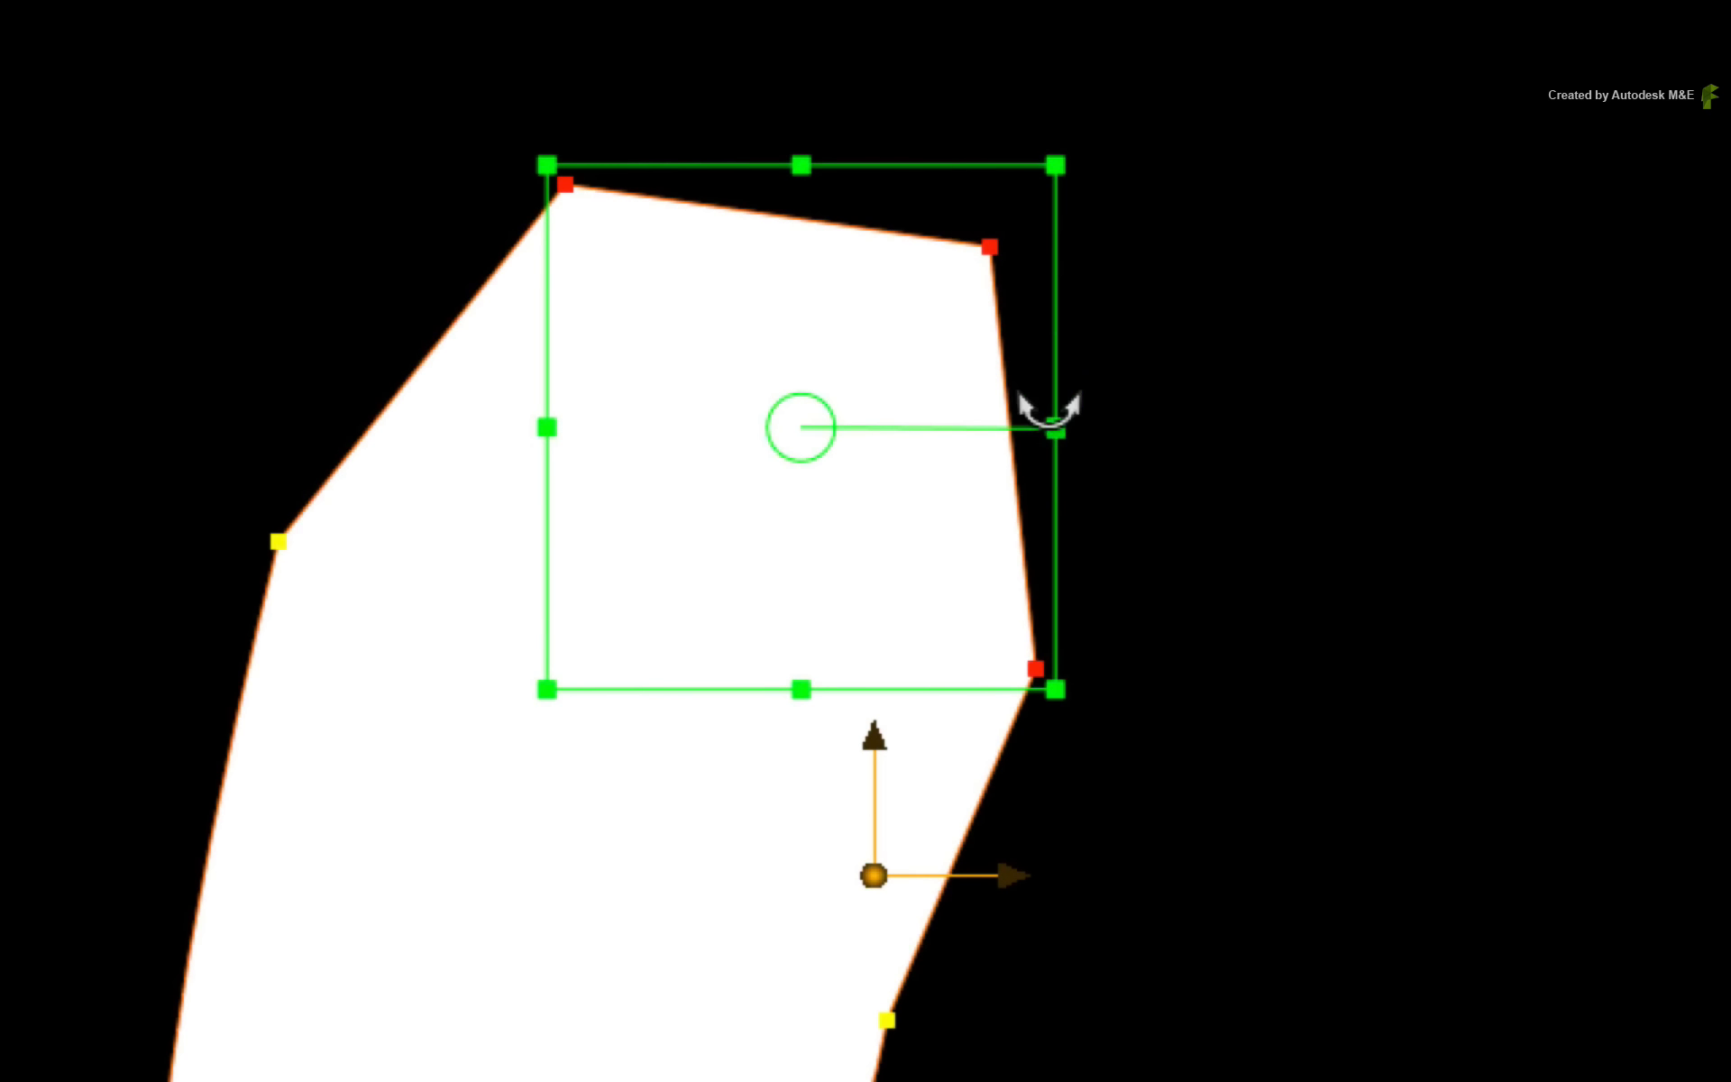
drag(1059, 191, 972, 291)
drag(1002, 475, 1008, 207)
drag(853, 517, 933, 446)
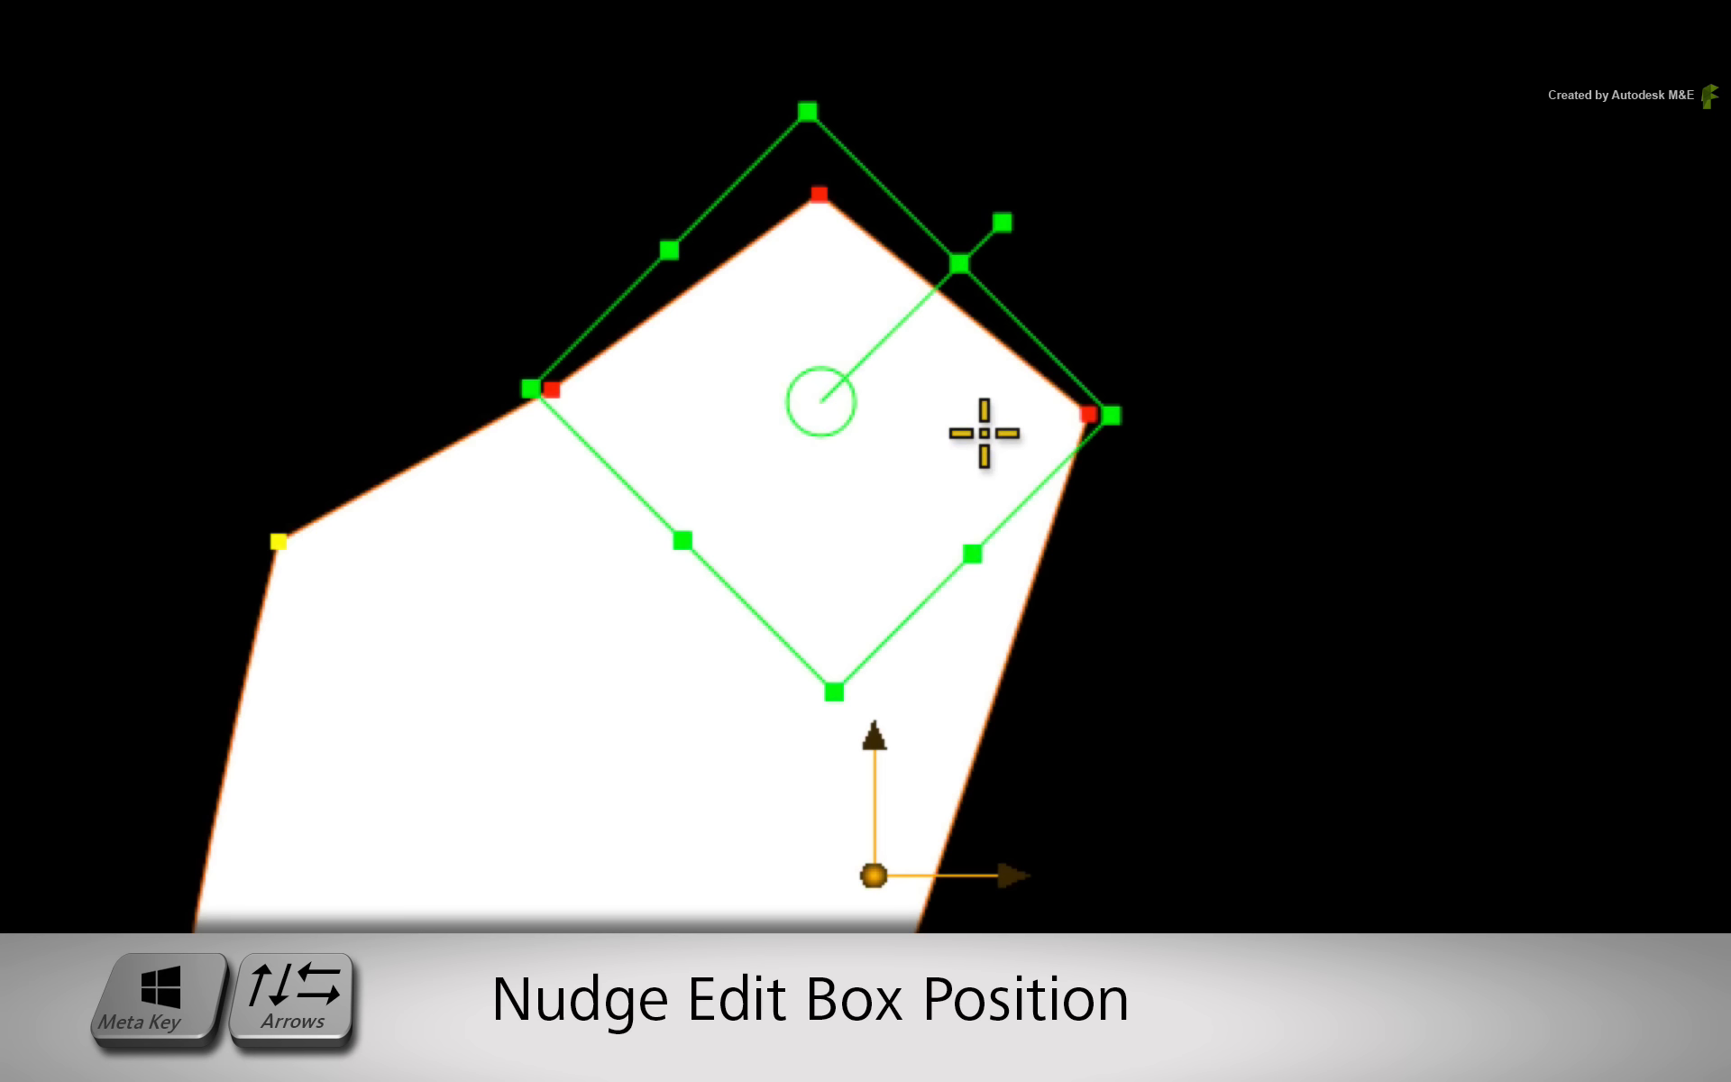
- Nudge the edit box position six steps to the left
key(super+Left)
key(super+Left)
key(super+Left)
key(super+Left)
key(super+Left)
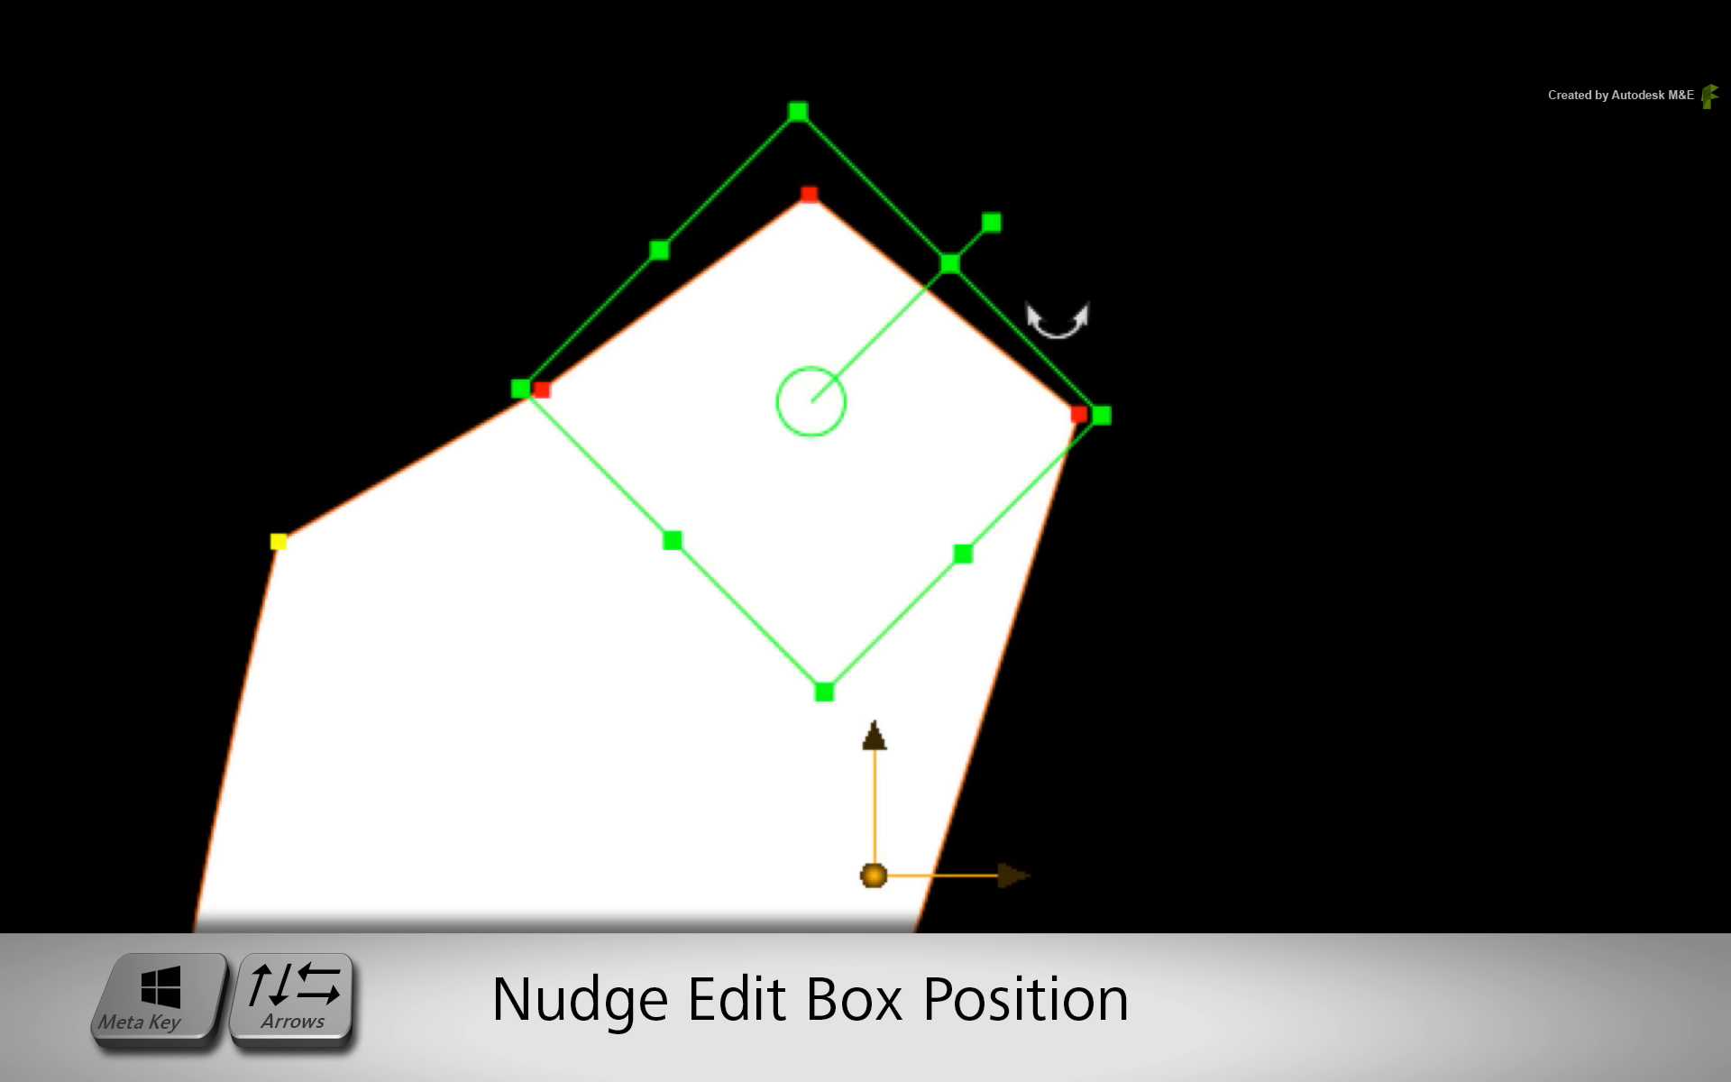
key(super+Left)
key(super+Left)
key(super+Left)
key(super+Left)
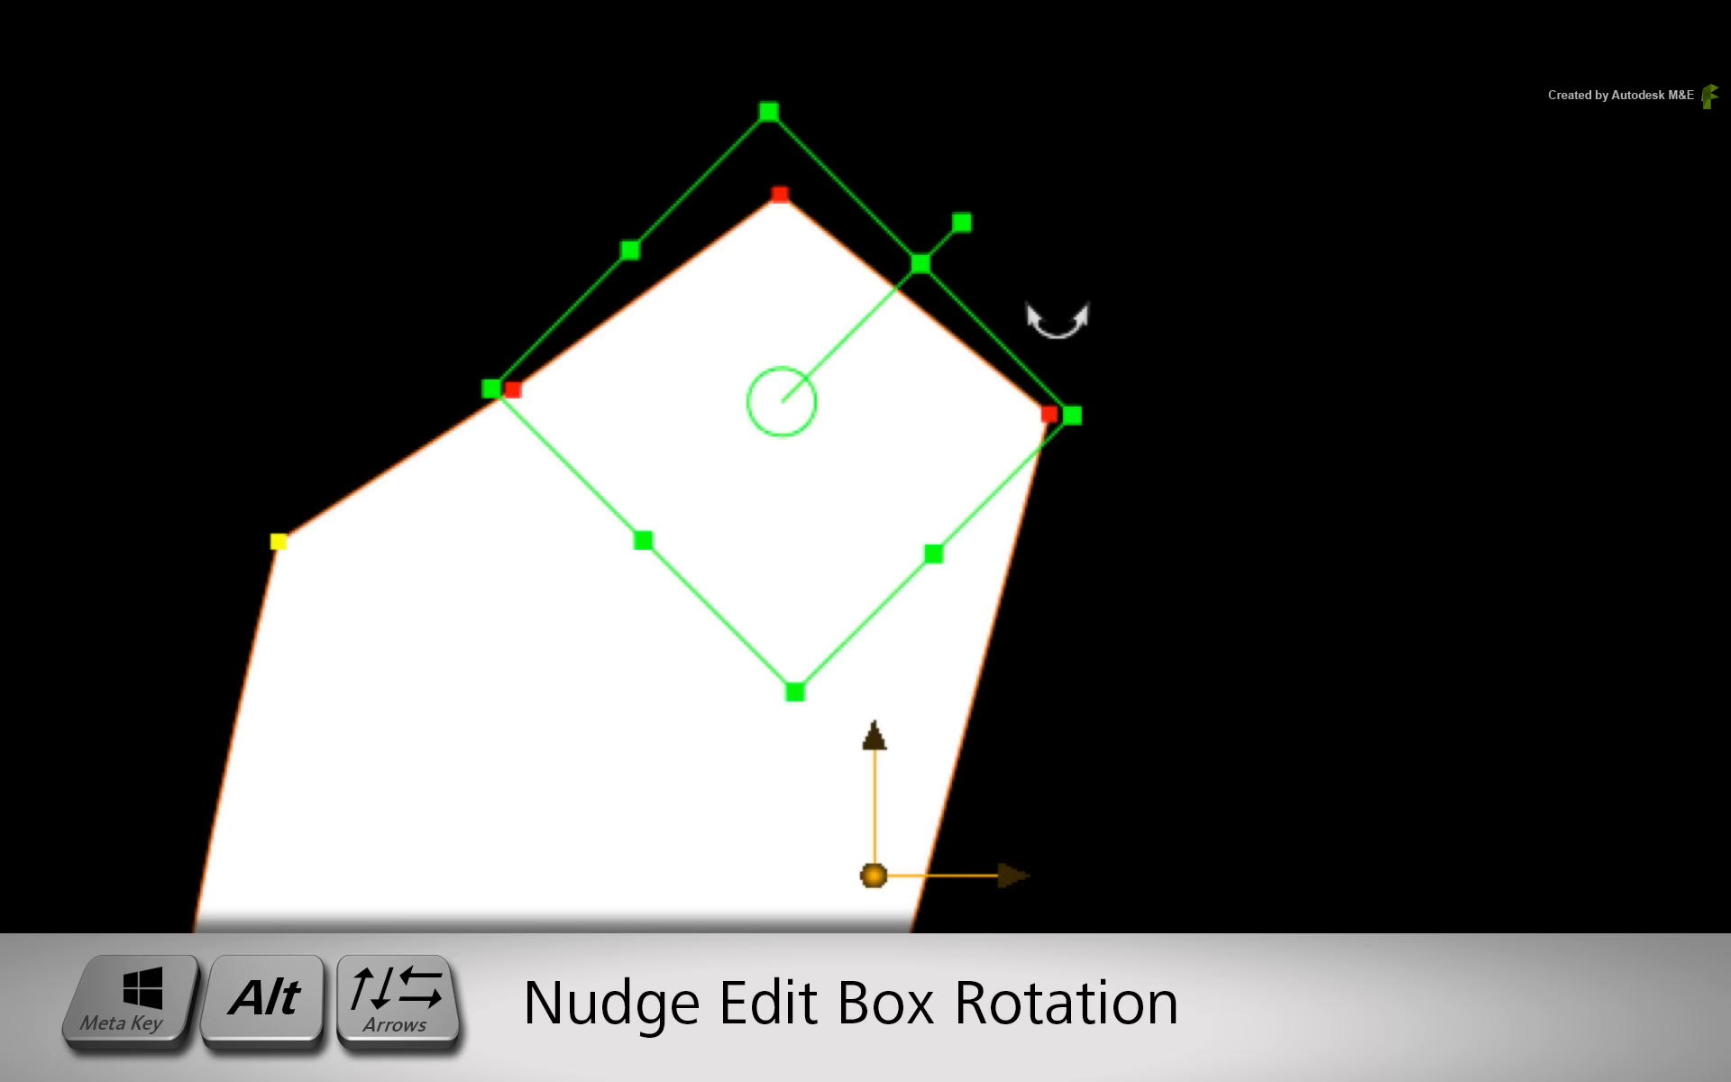
- Nudge the edit box rotation three steps one way and three steps back
key(super+alt+Left)
key(super+alt+Left)
key(super+alt+Left)
key(super+alt+Left)
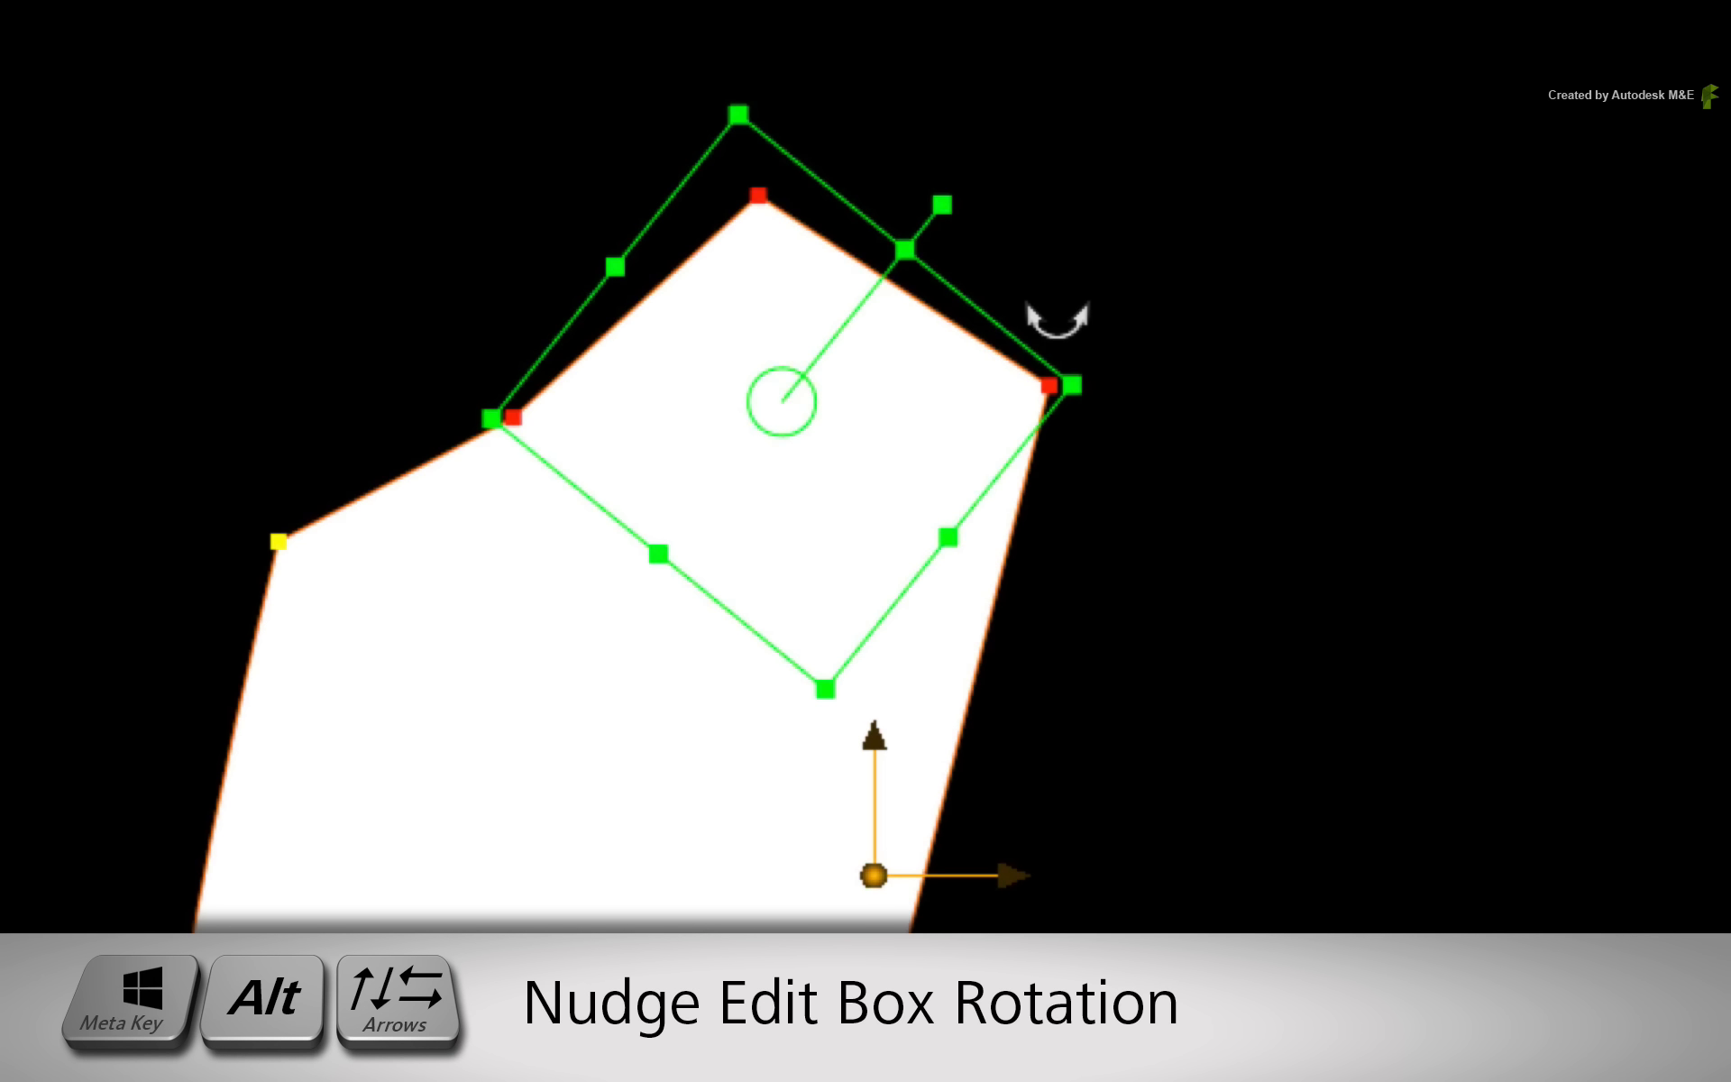
key(super+alt+Right)
key(super+alt+Right)
key(super+alt+Right)
key(super+alt+Right)
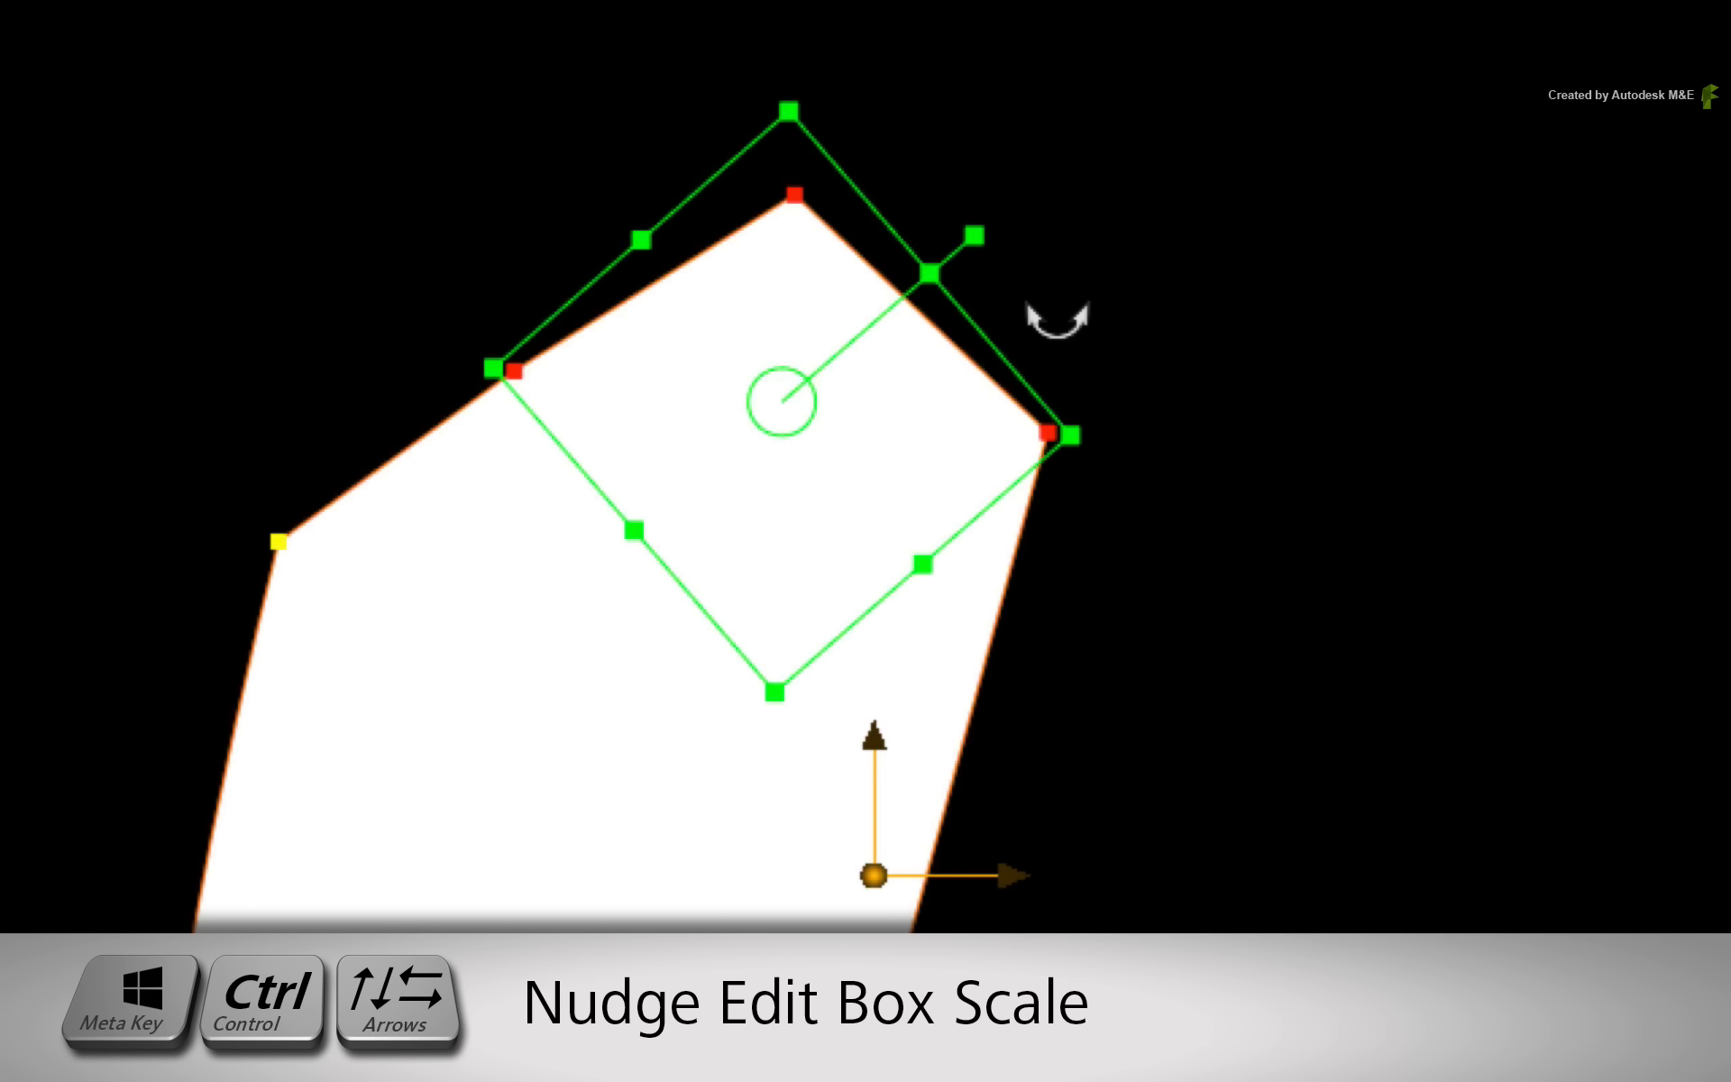
- Nudge the edit box scale three steps narrower and five steps taller
key(ctrl+super+Left)
key(ctrl+super+Left)
key(ctrl+super+Left)
key(ctrl+super+Left)
key(ctrl+super+Left)
key(ctrl+super+Left)
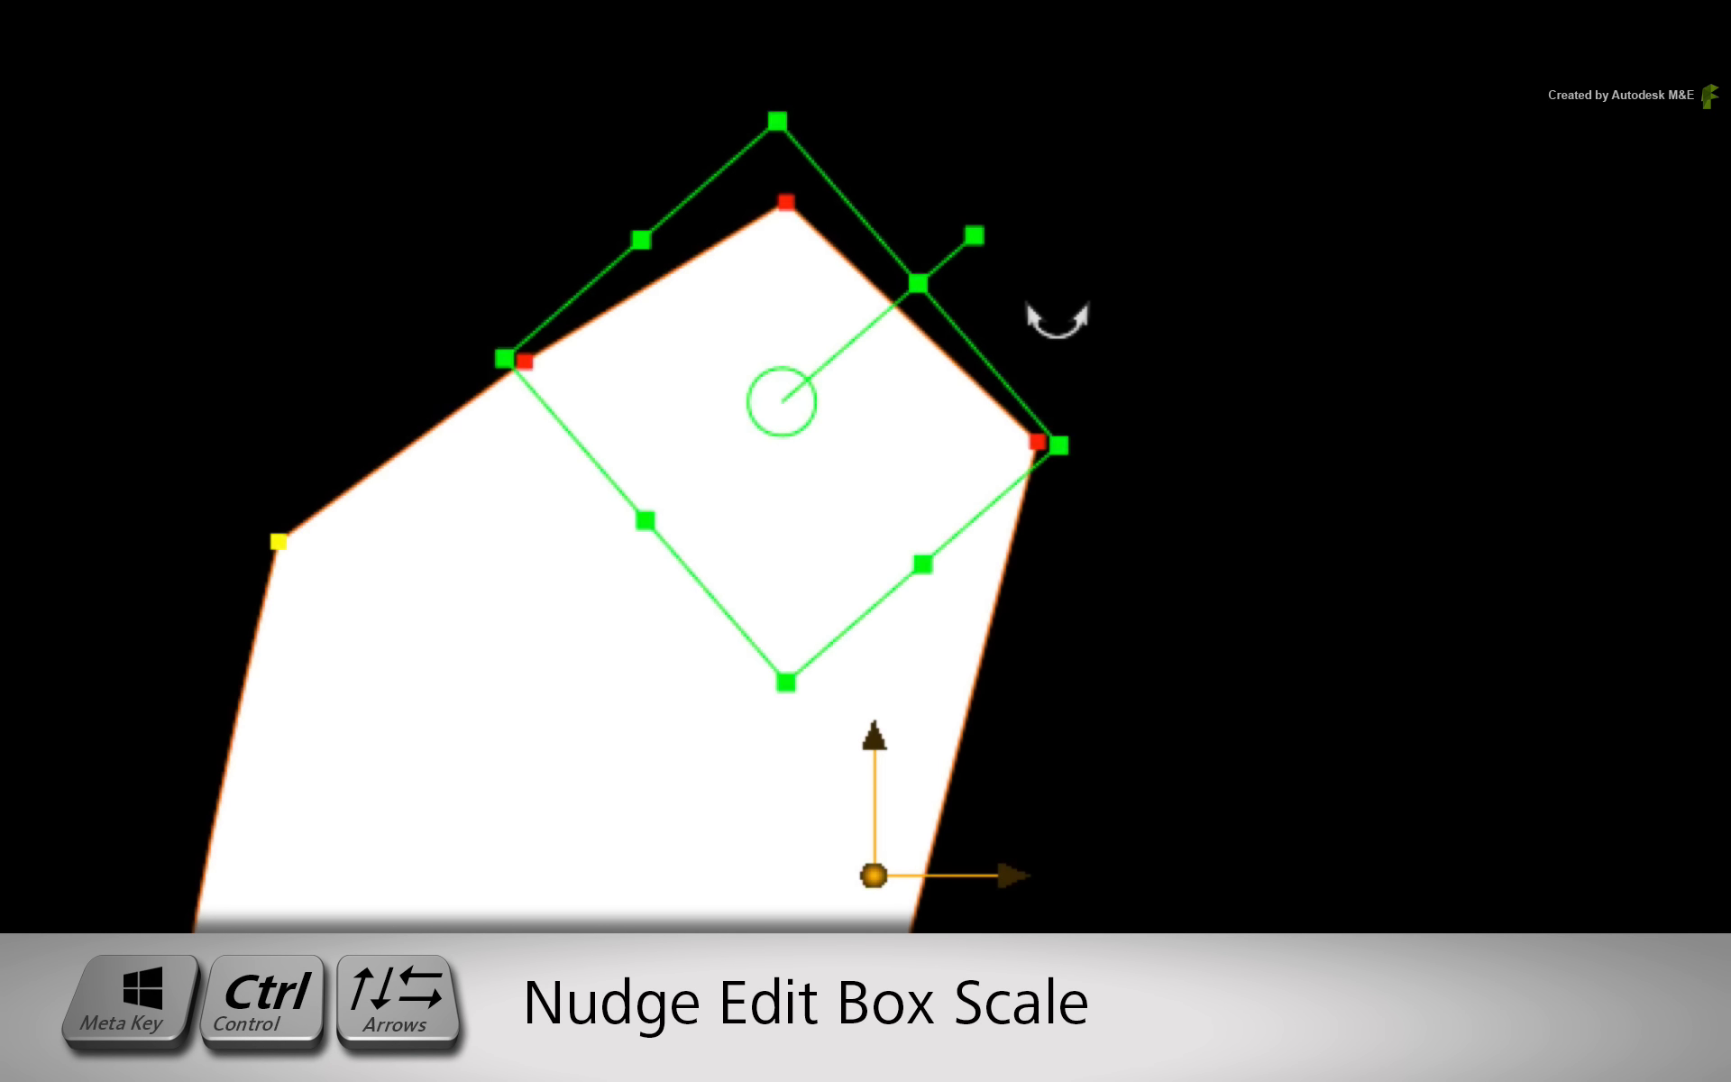
key(ctrl+super+Up)
key(ctrl+super+Up)
key(ctrl+super+Up)
key(ctrl+super+Up)
key(ctrl+super+Up)
key(ctrl+super+Up)
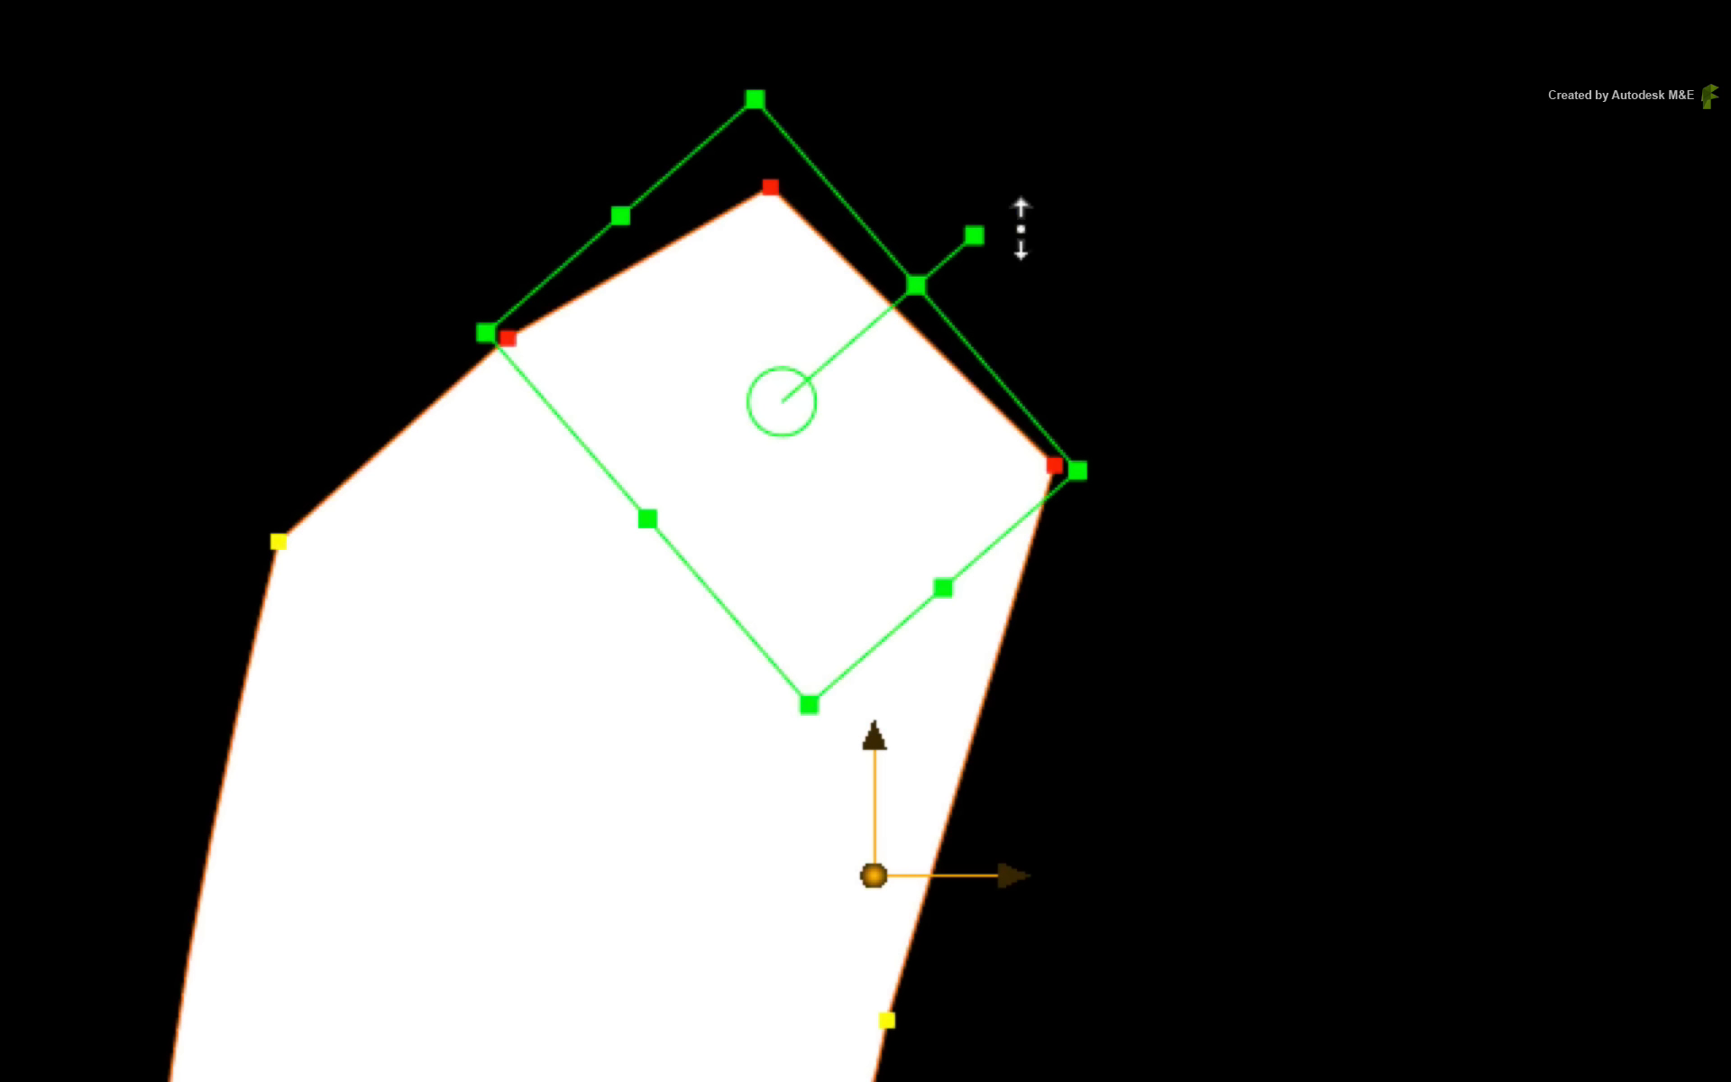
- Readjust the edit box rotation and position with its handles to fit the top of the phone
drag(982, 233, 1060, 419)
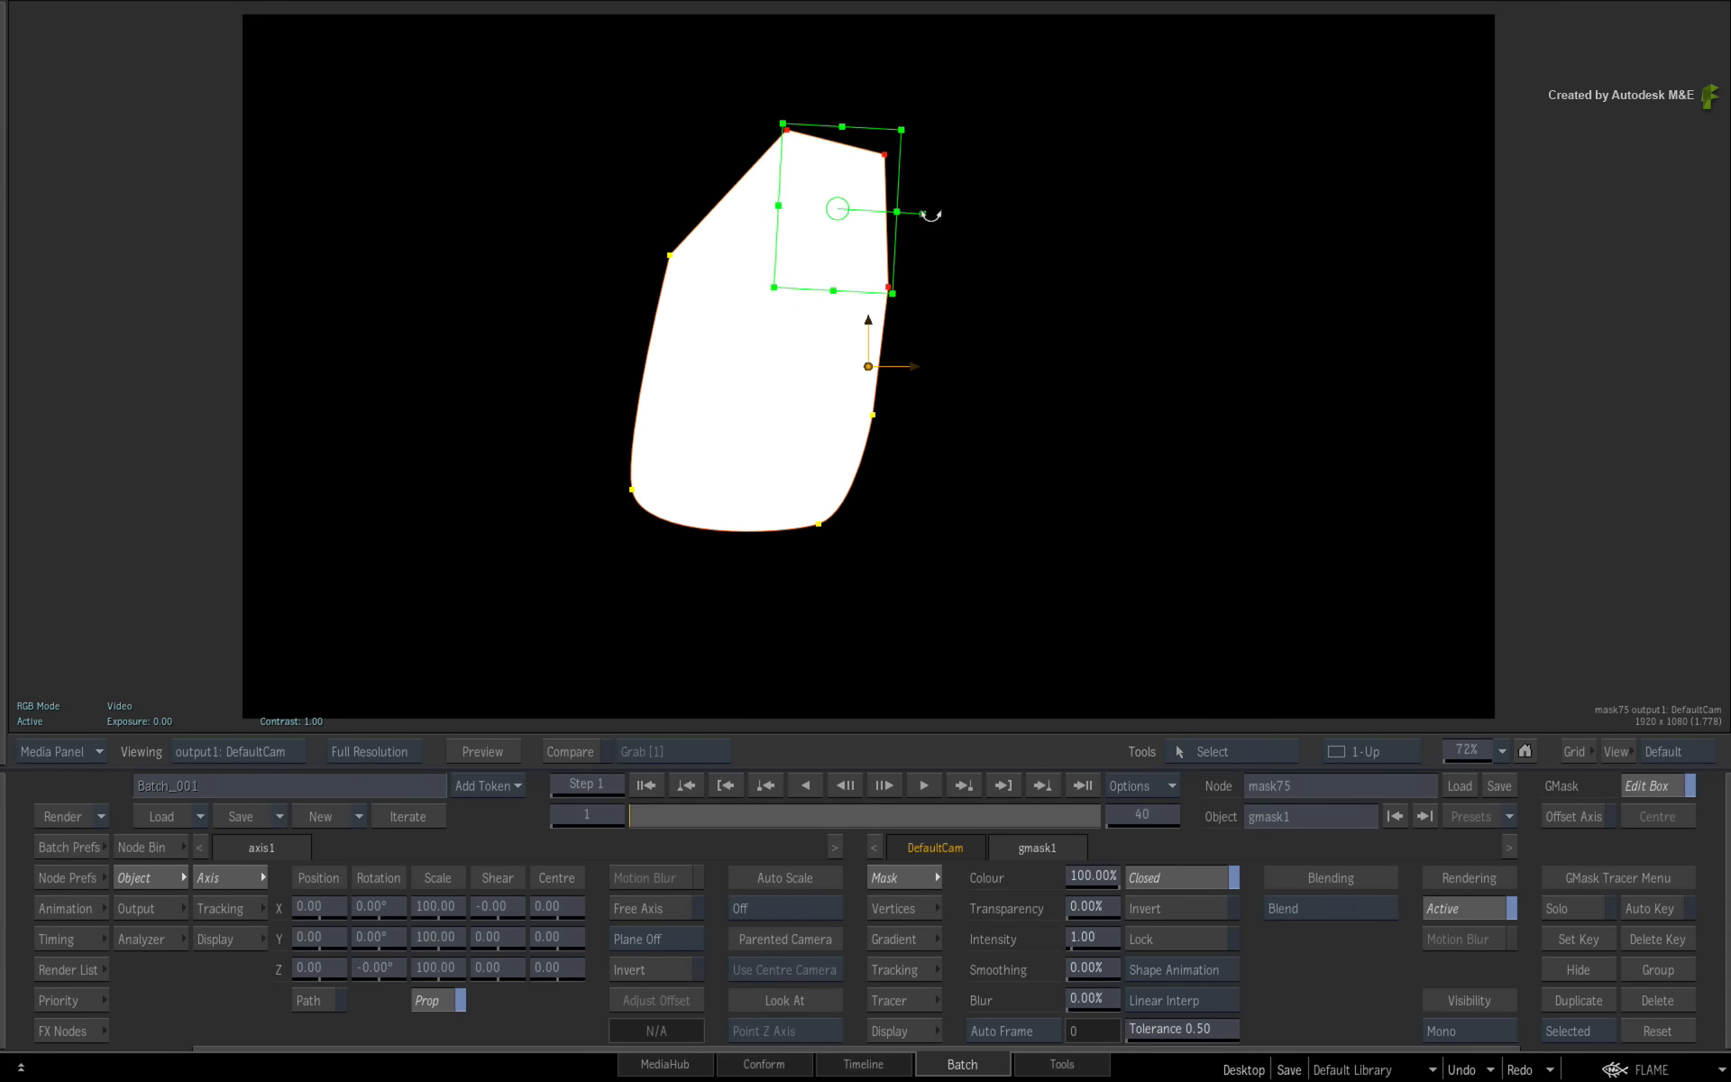
mouse_move(931, 214)
mouse_down()
mouse_move(904, 249)
mouse_move(936, 165)
mouse_move(926, 240)
mouse_move(938, 174)
mouse_move(946, 197)
mouse_up()
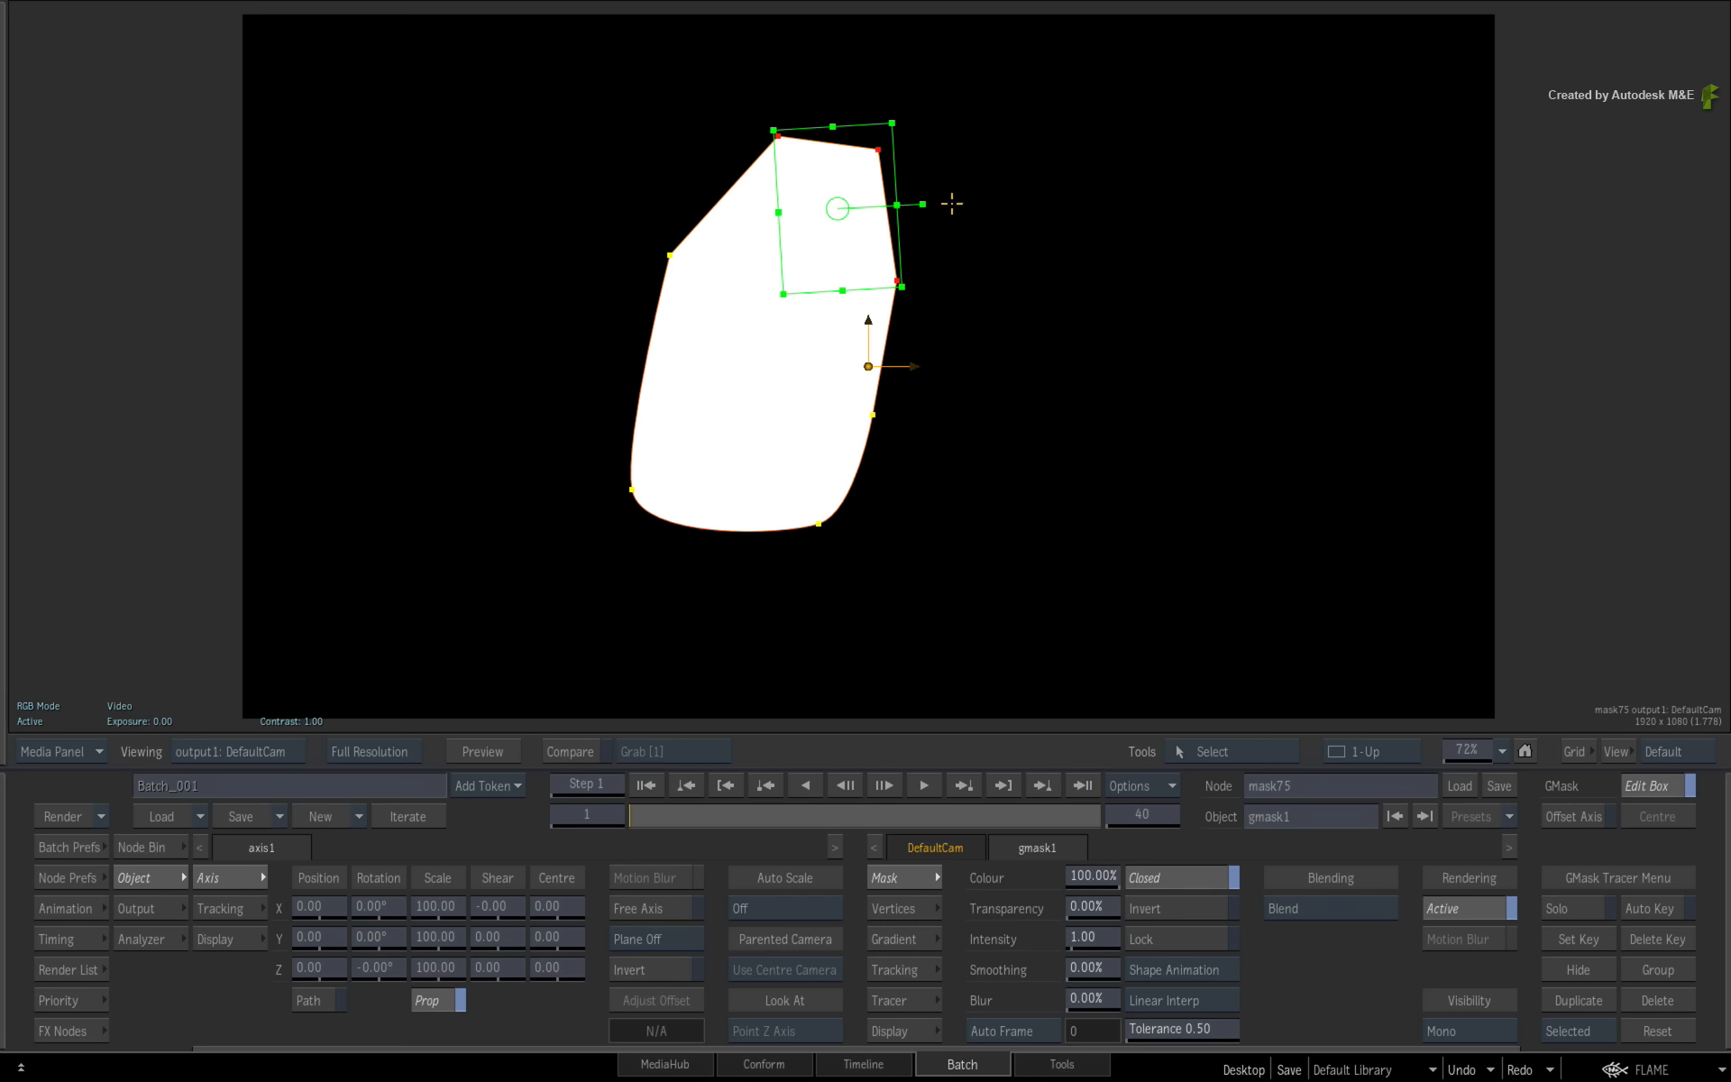
drag(929, 205, 913, 166)
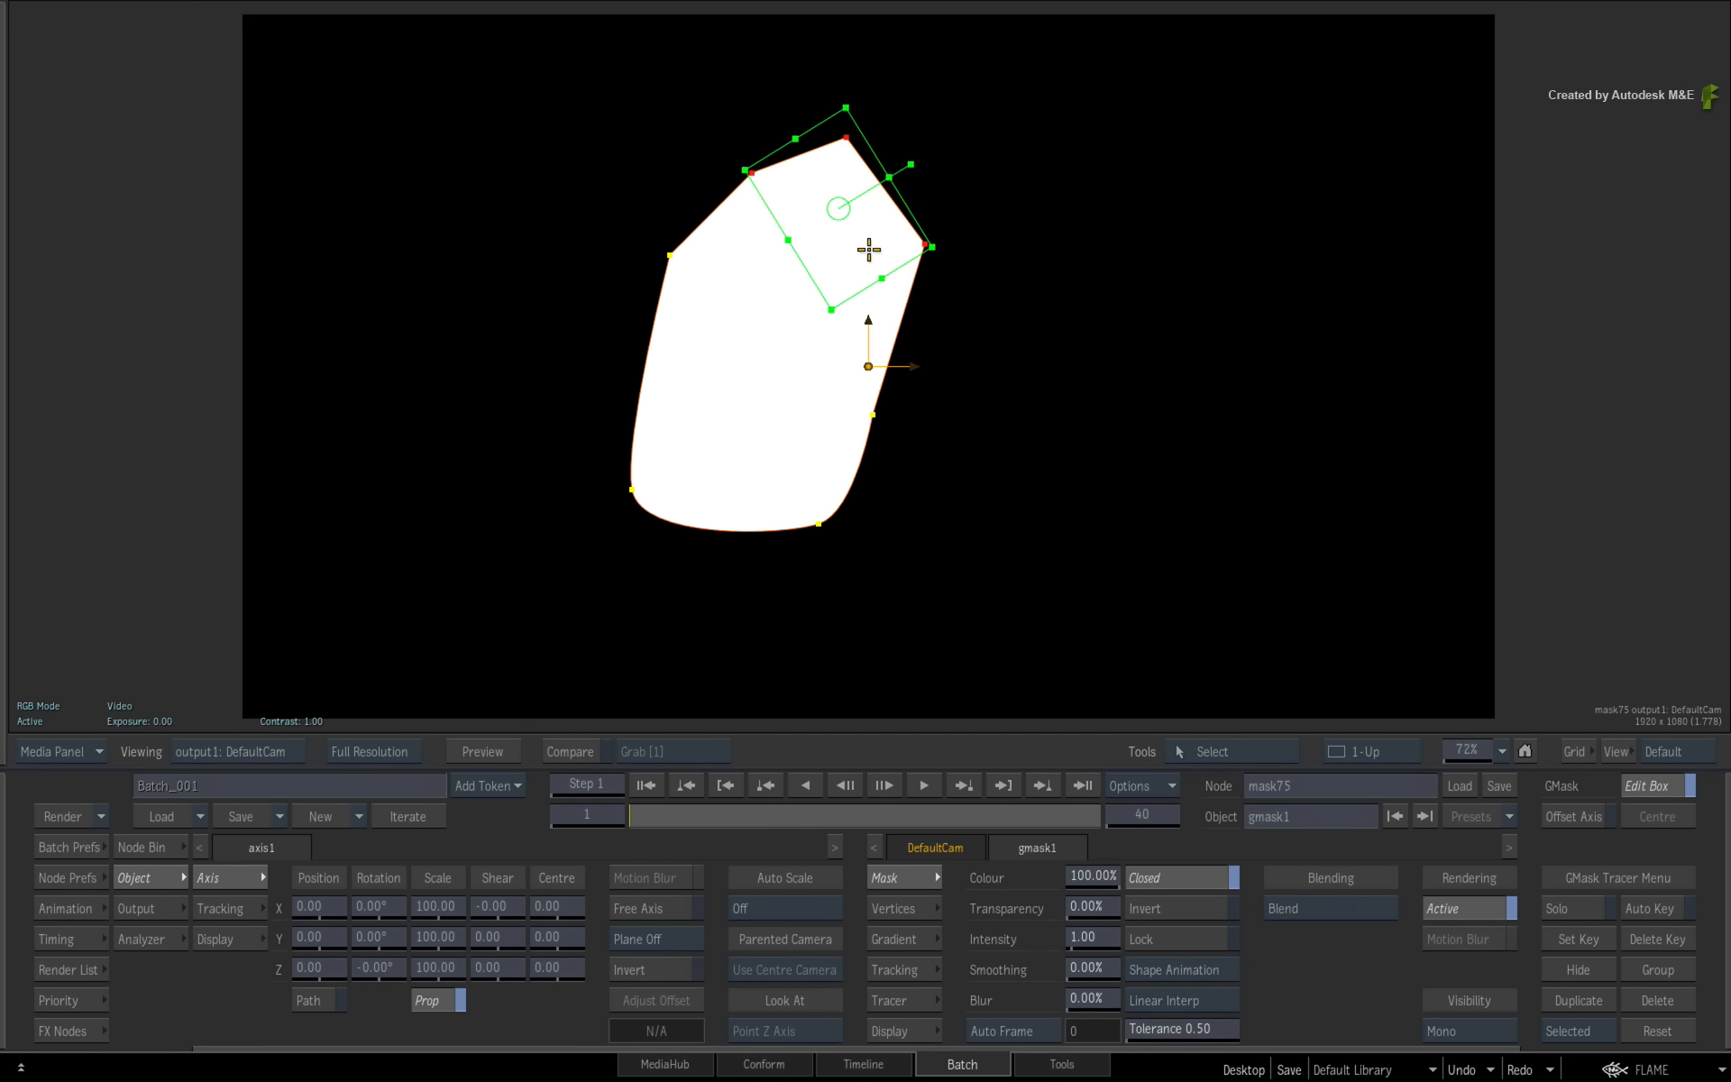
mouse_move(869, 252)
mouse_down()
mouse_move(943, 232)
mouse_move(875, 233)
mouse_up()
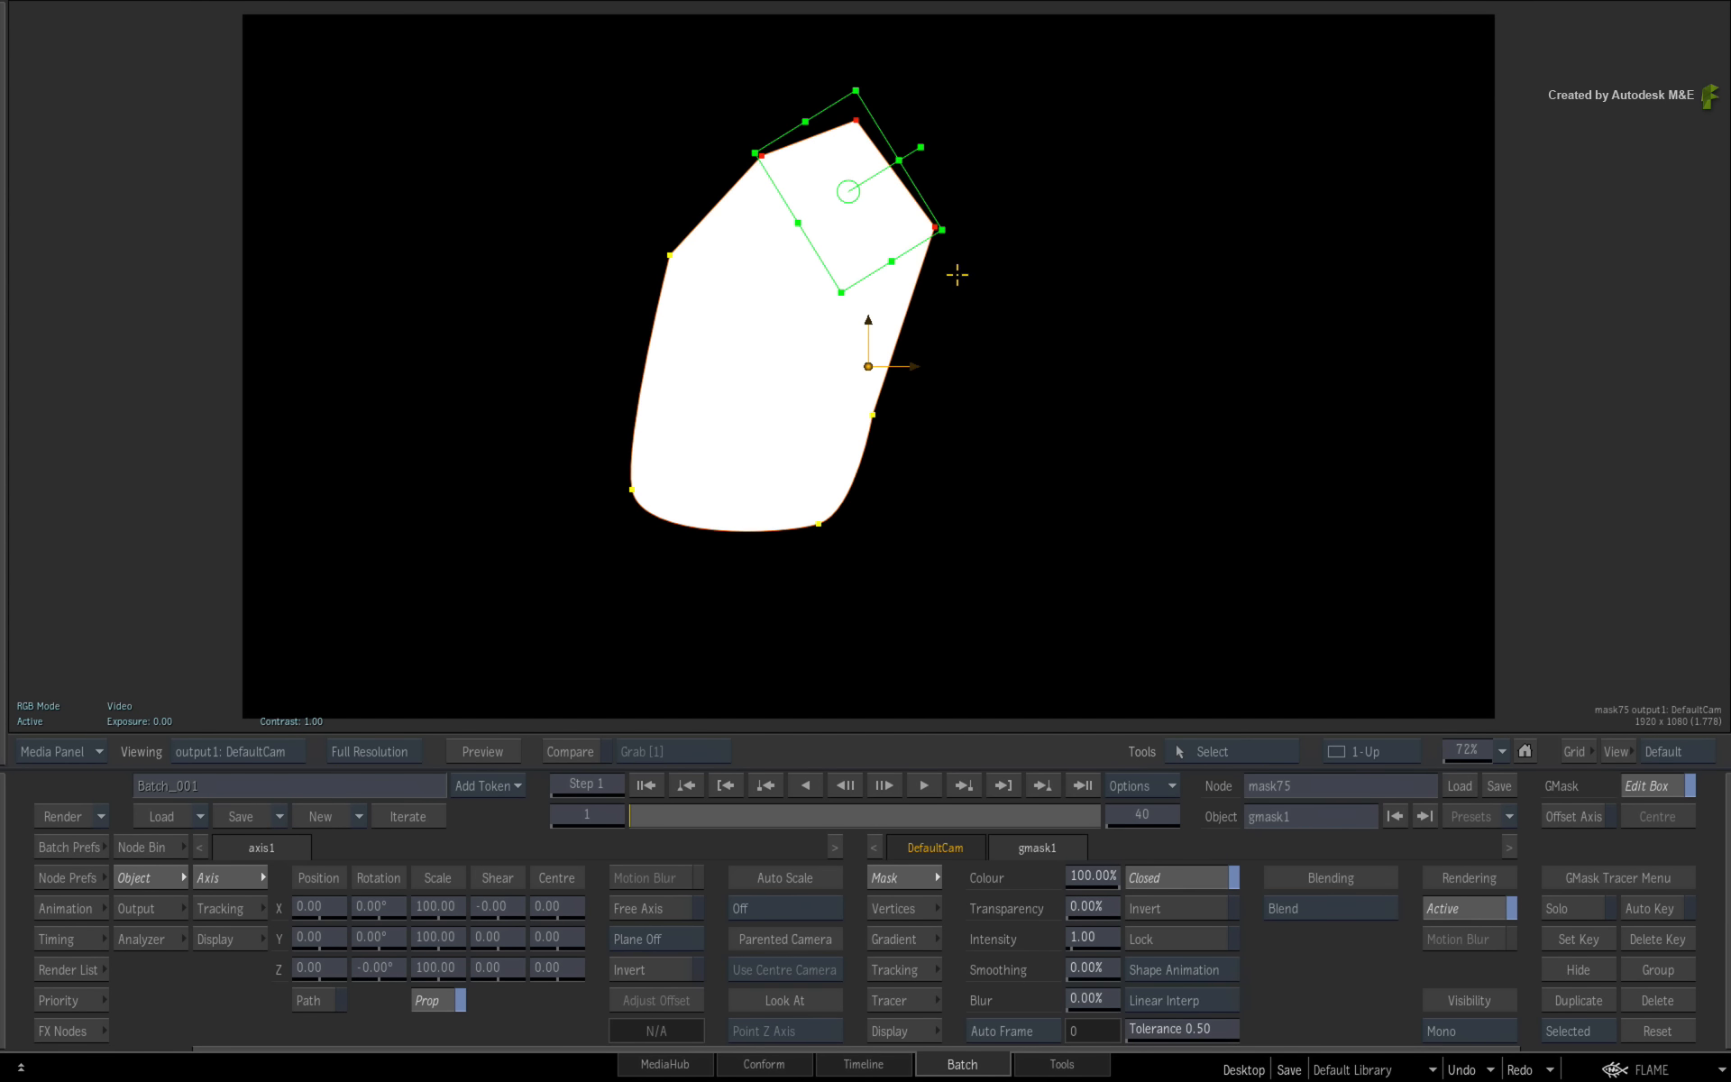
- Toggle the edit box off and on, move its pivot below the box, and rotate the vertices around it
key(e)
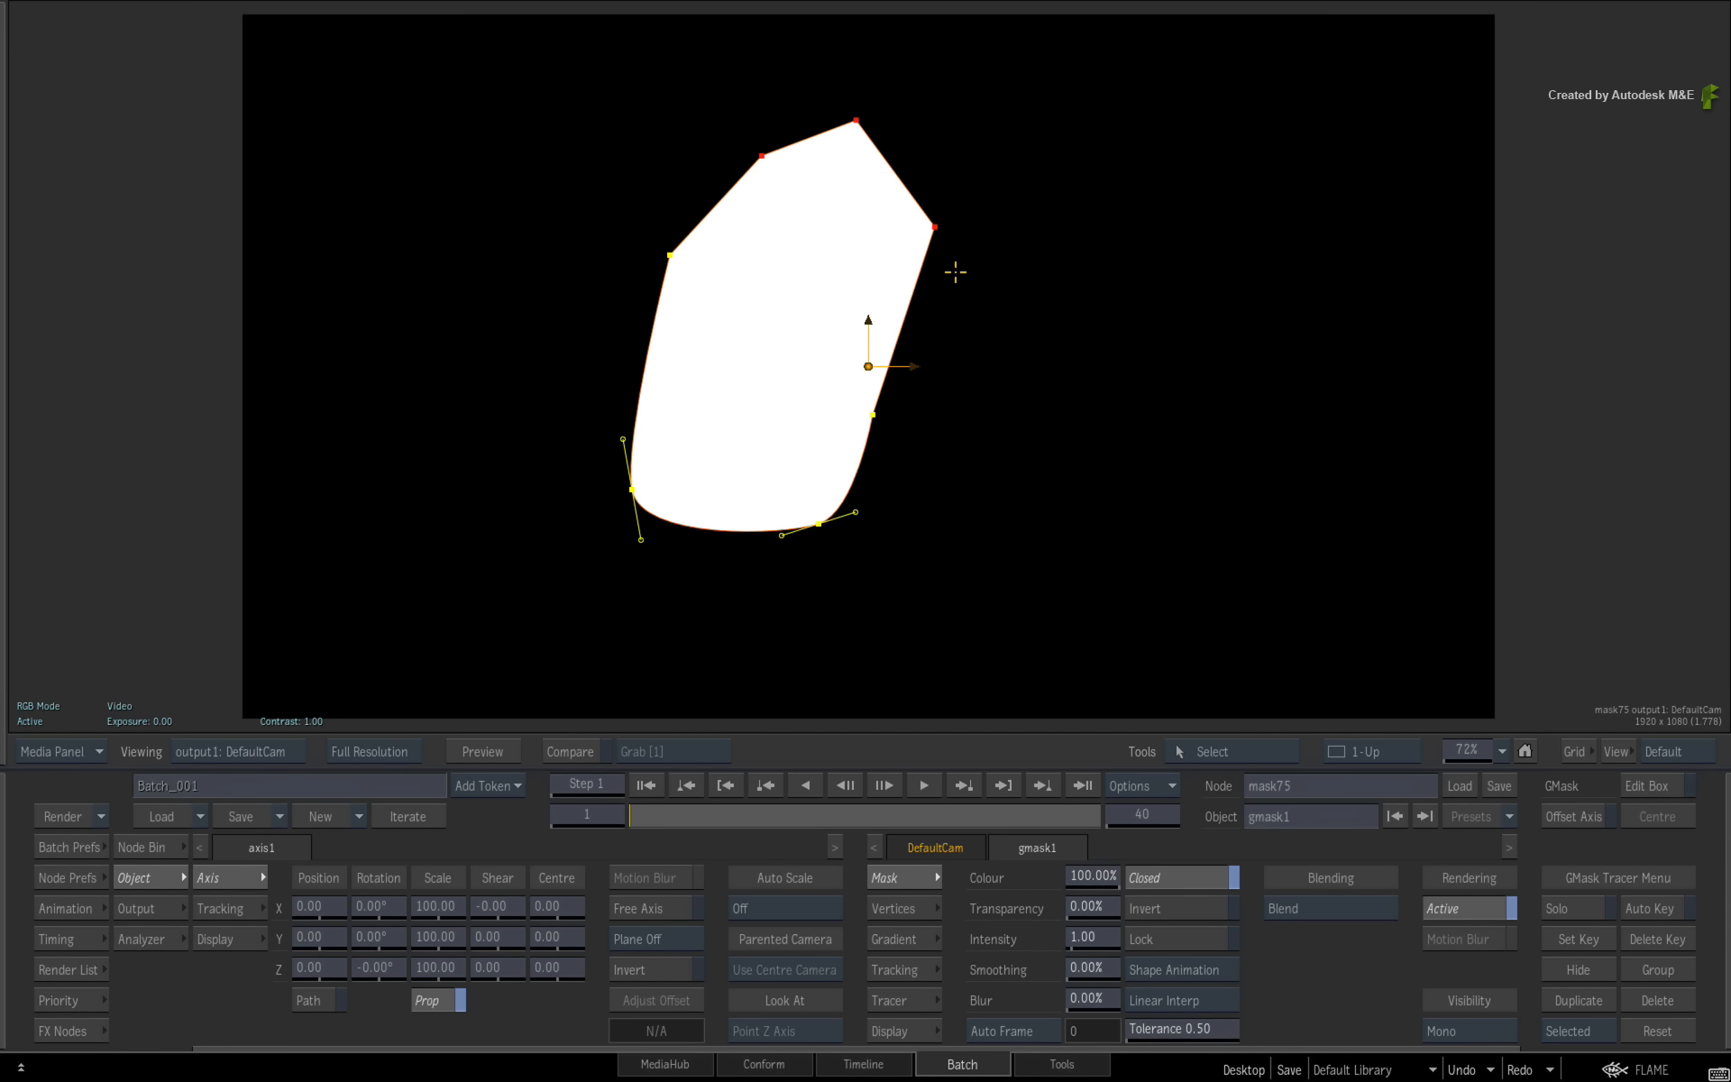
key(e)
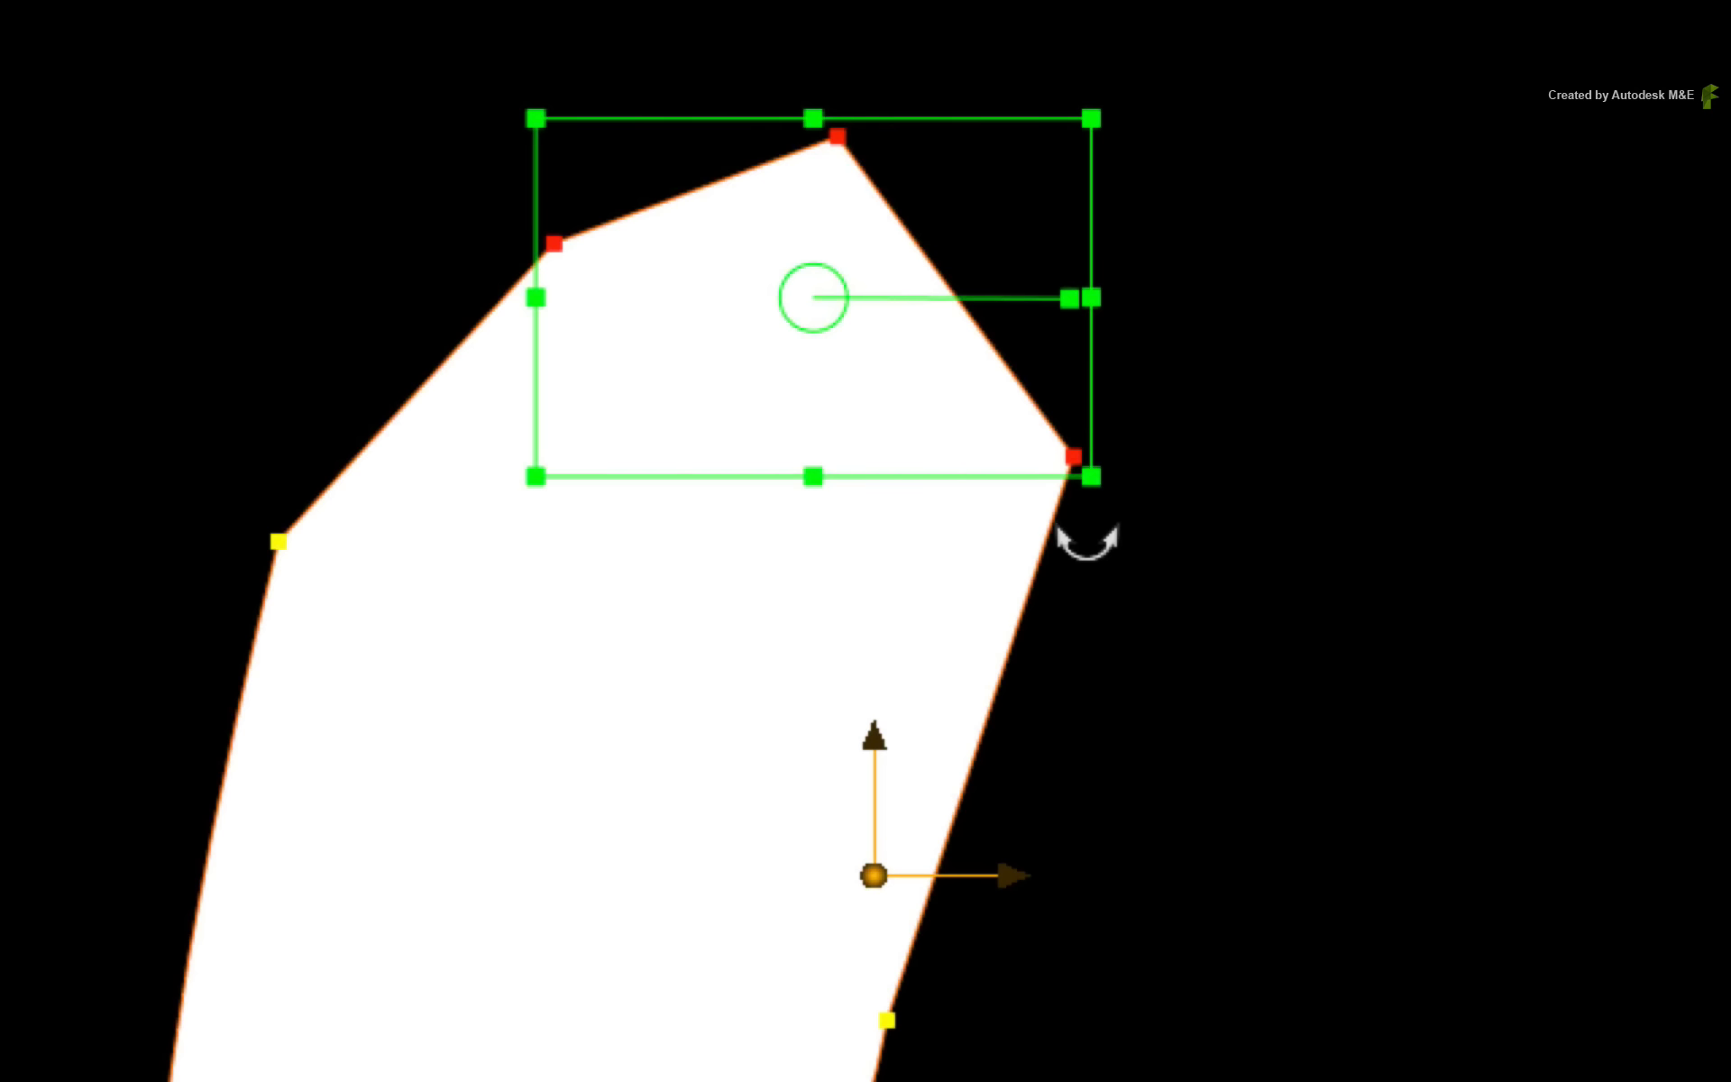
drag(812, 297, 695, 584)
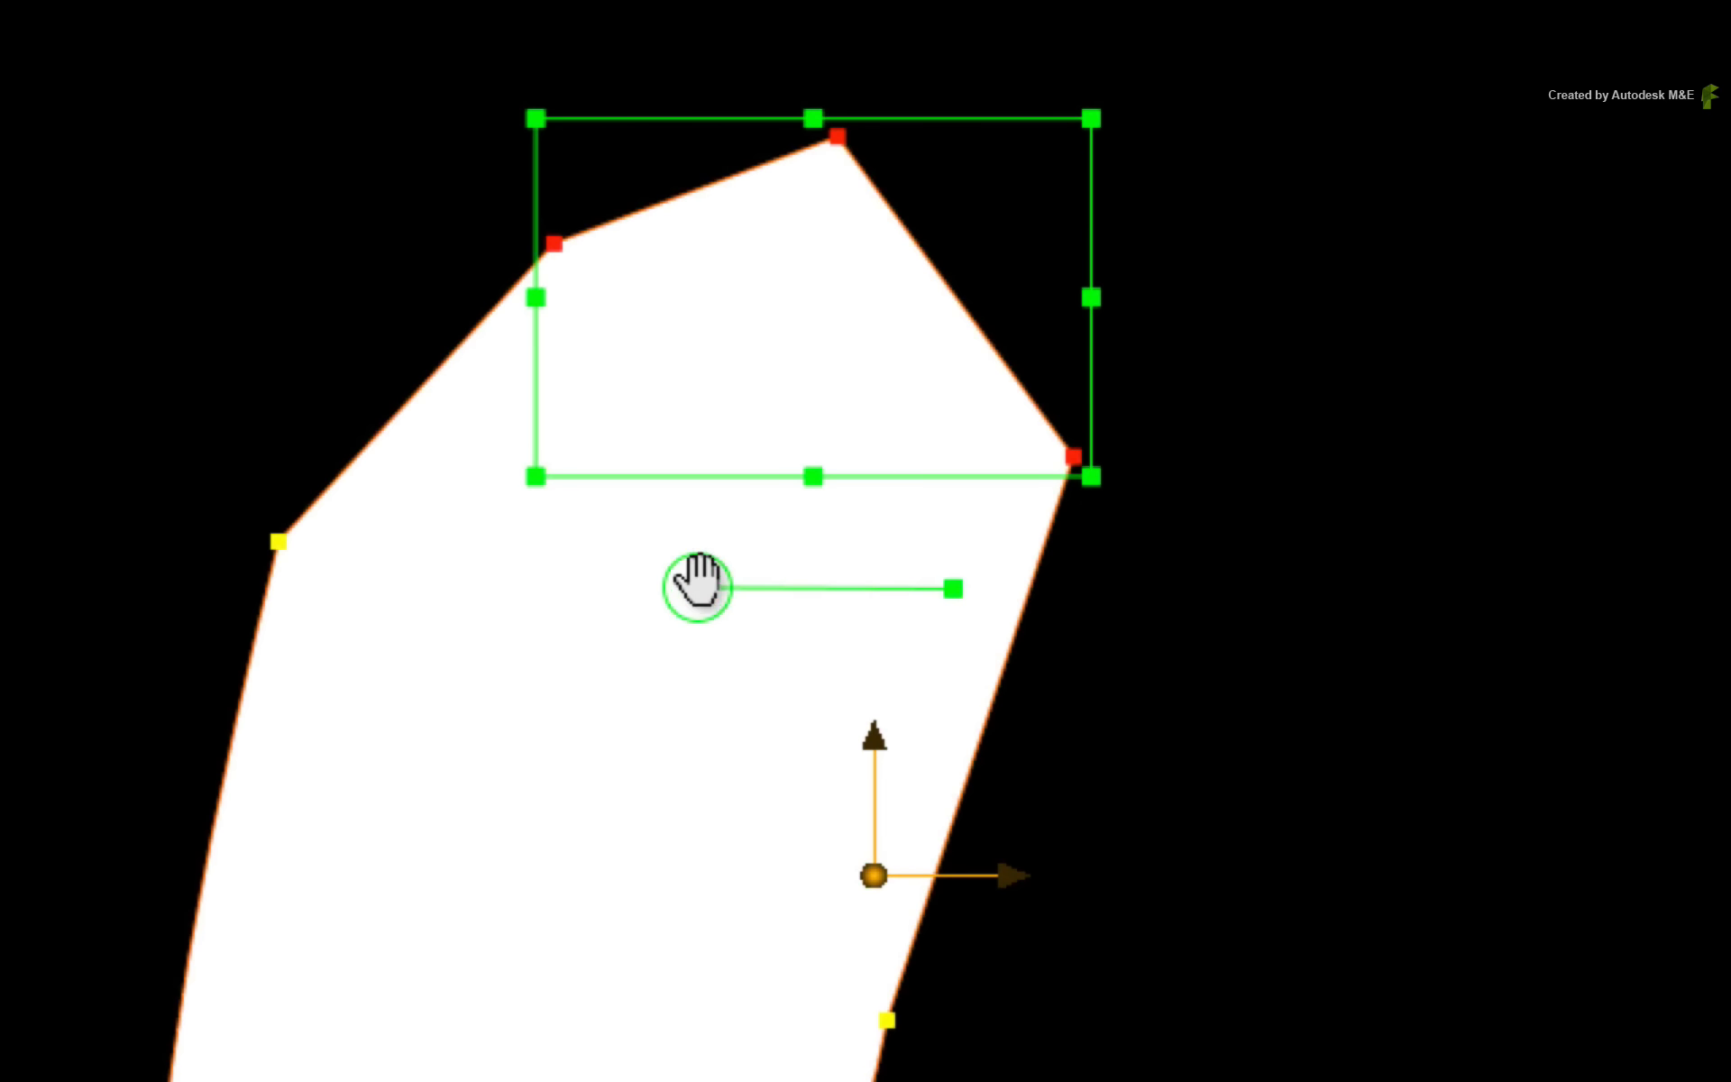
drag(938, 580, 842, 773)
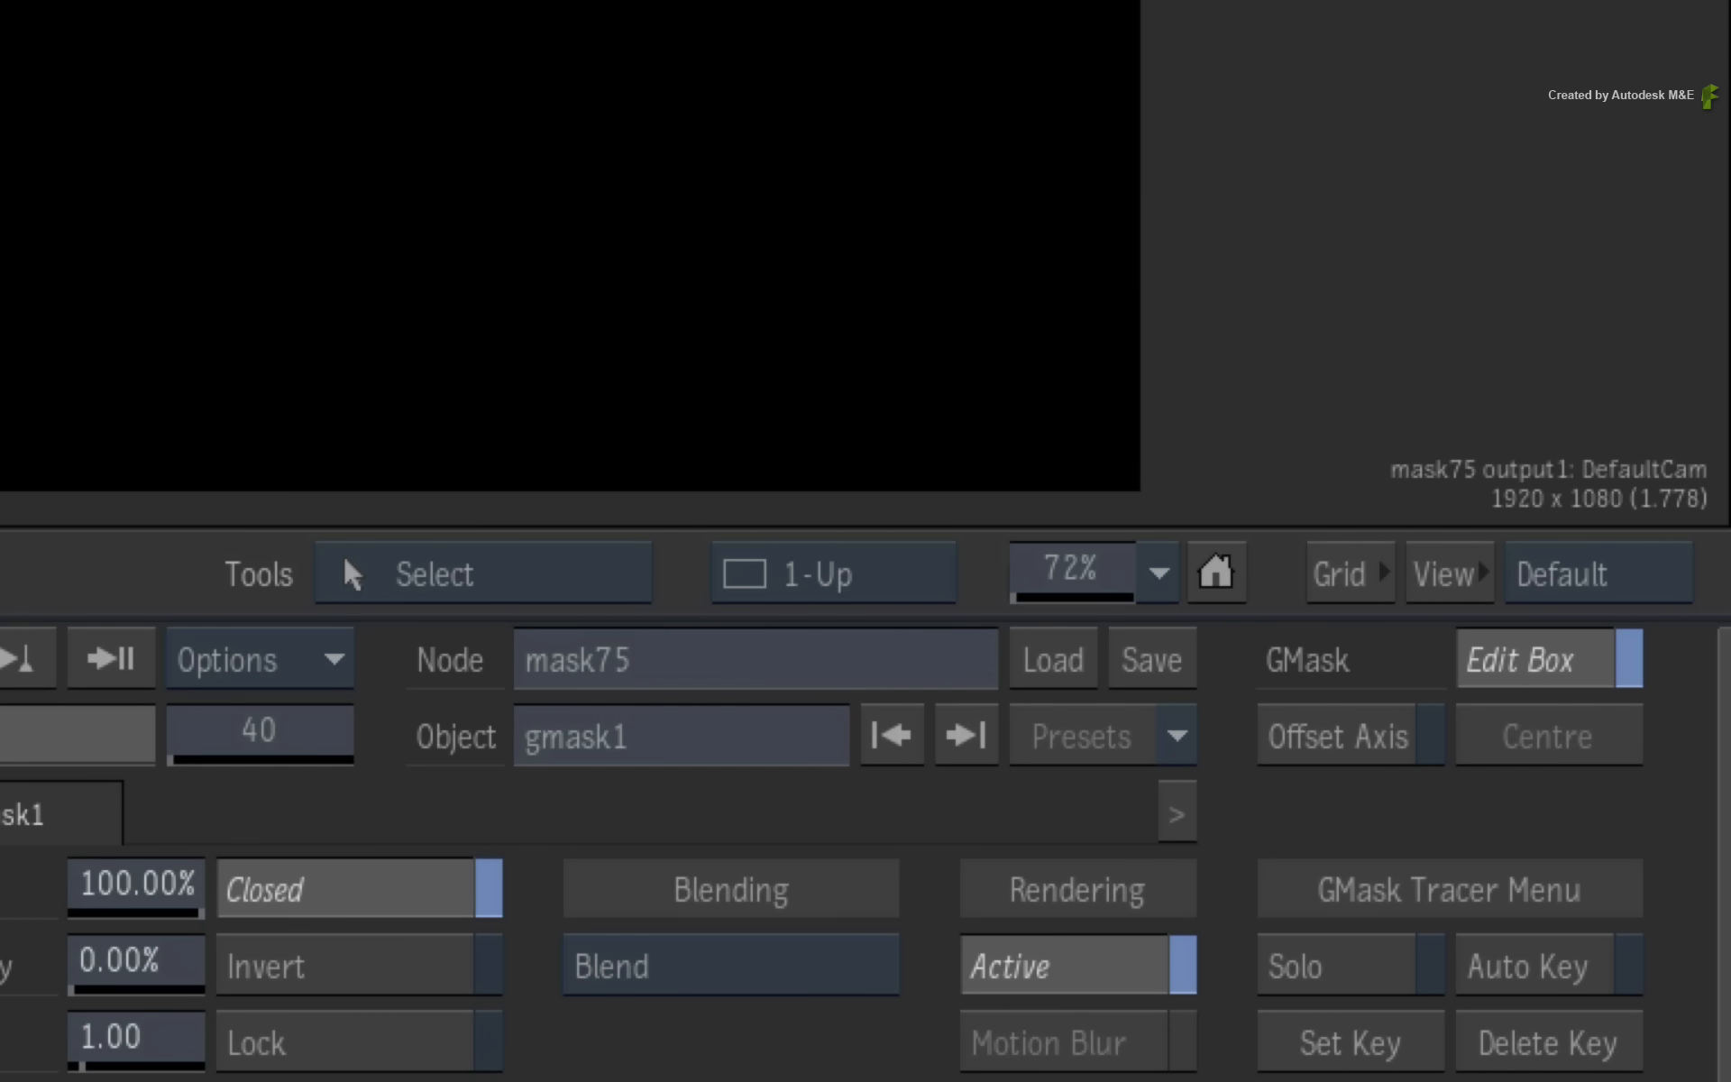
- Toggle Offset Axis on and back off, then deselect the vertices and exit Edit Box mode
click(1349, 736)
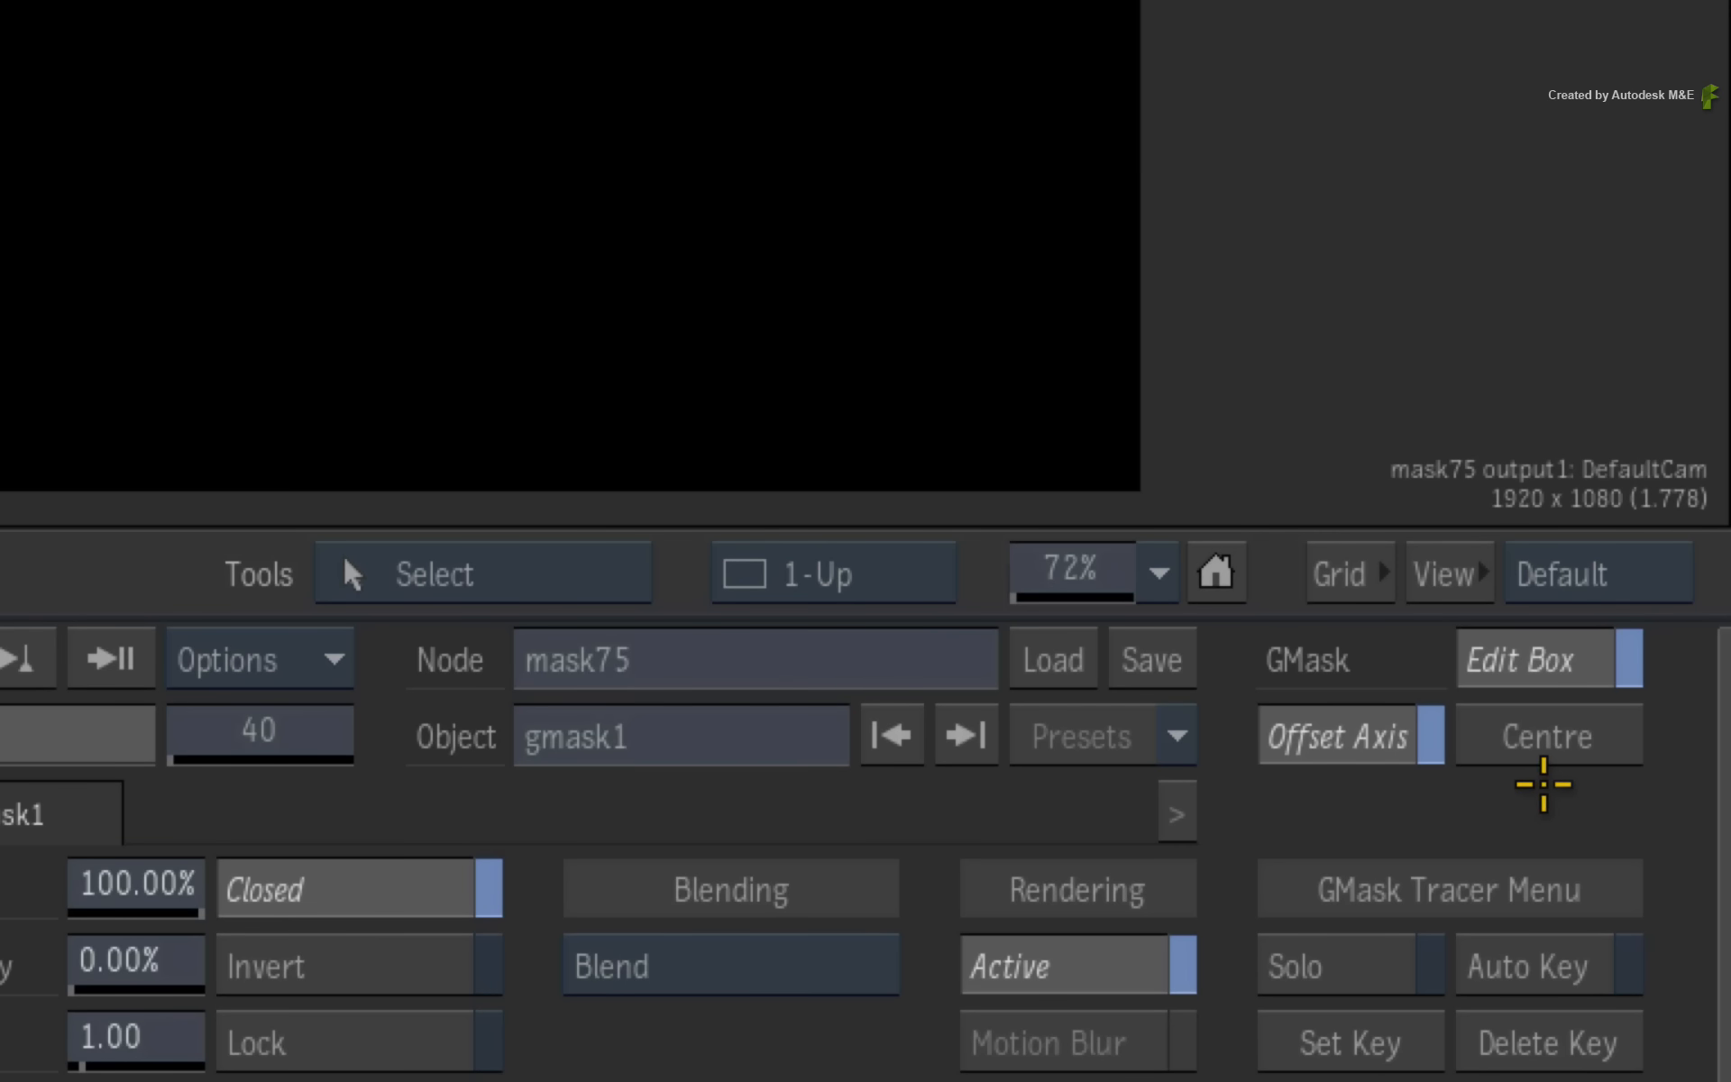
click(1338, 736)
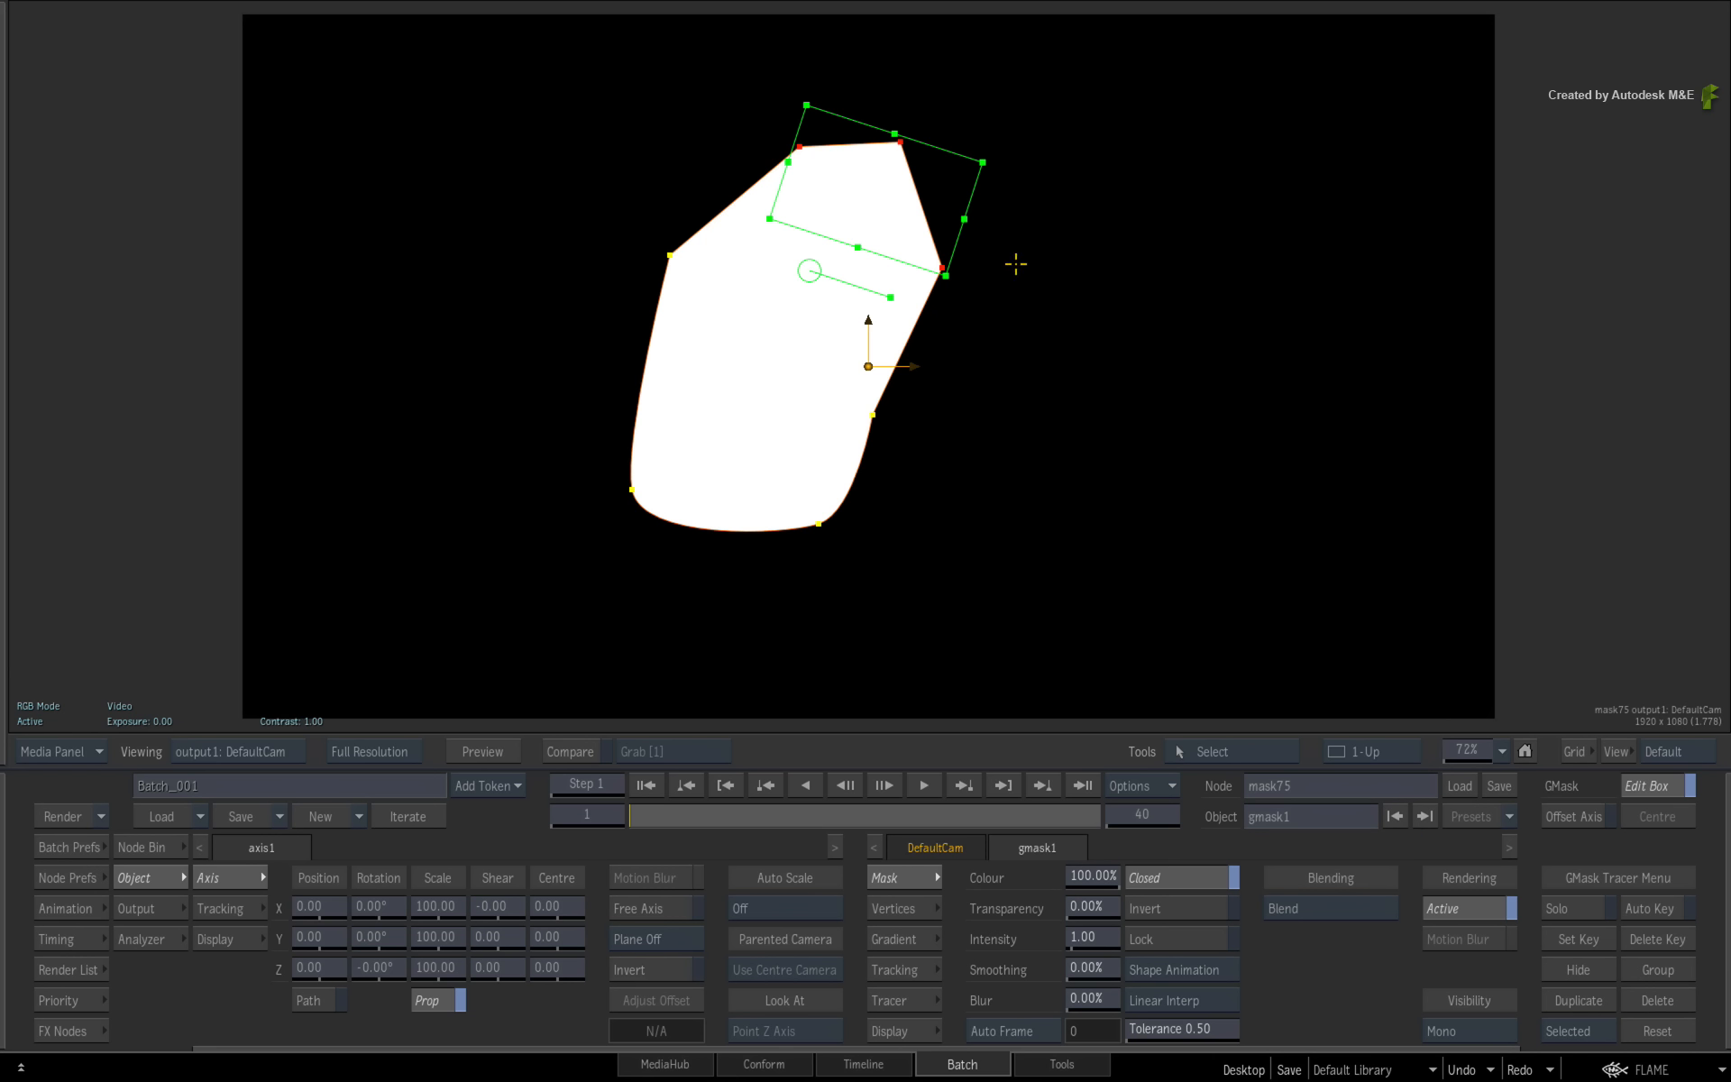
click(1016, 261)
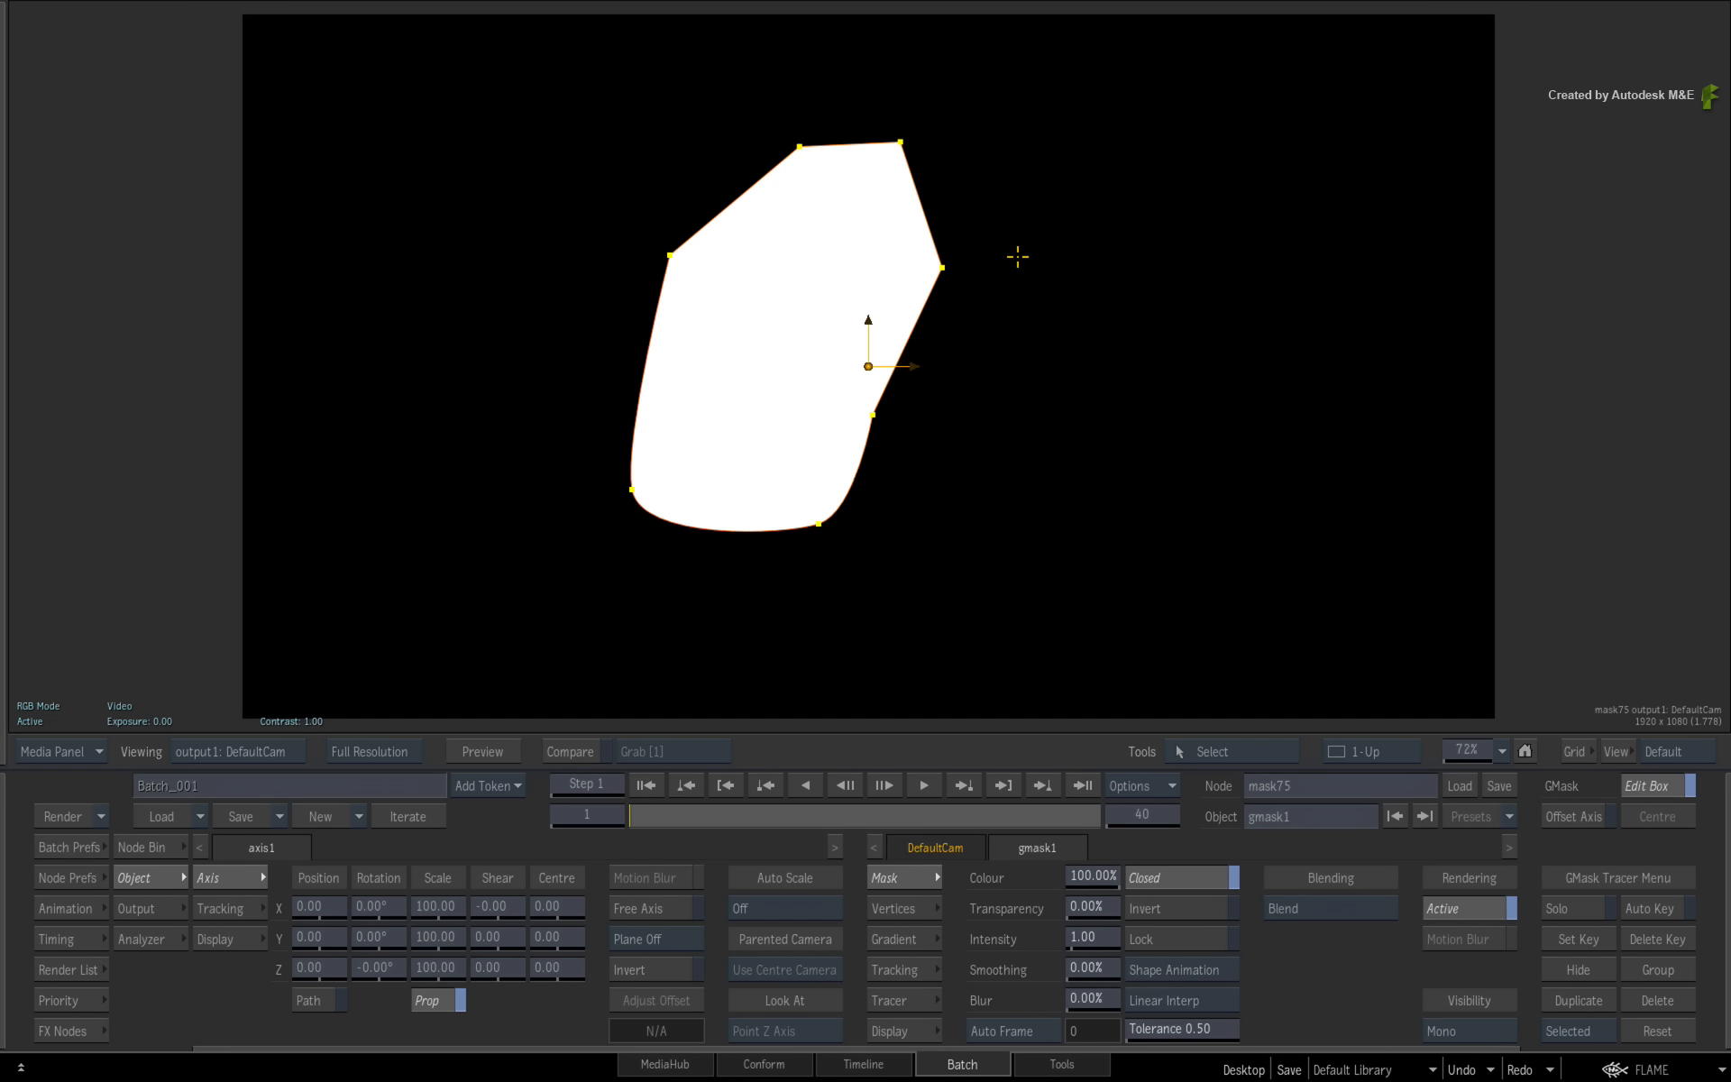
key(e)
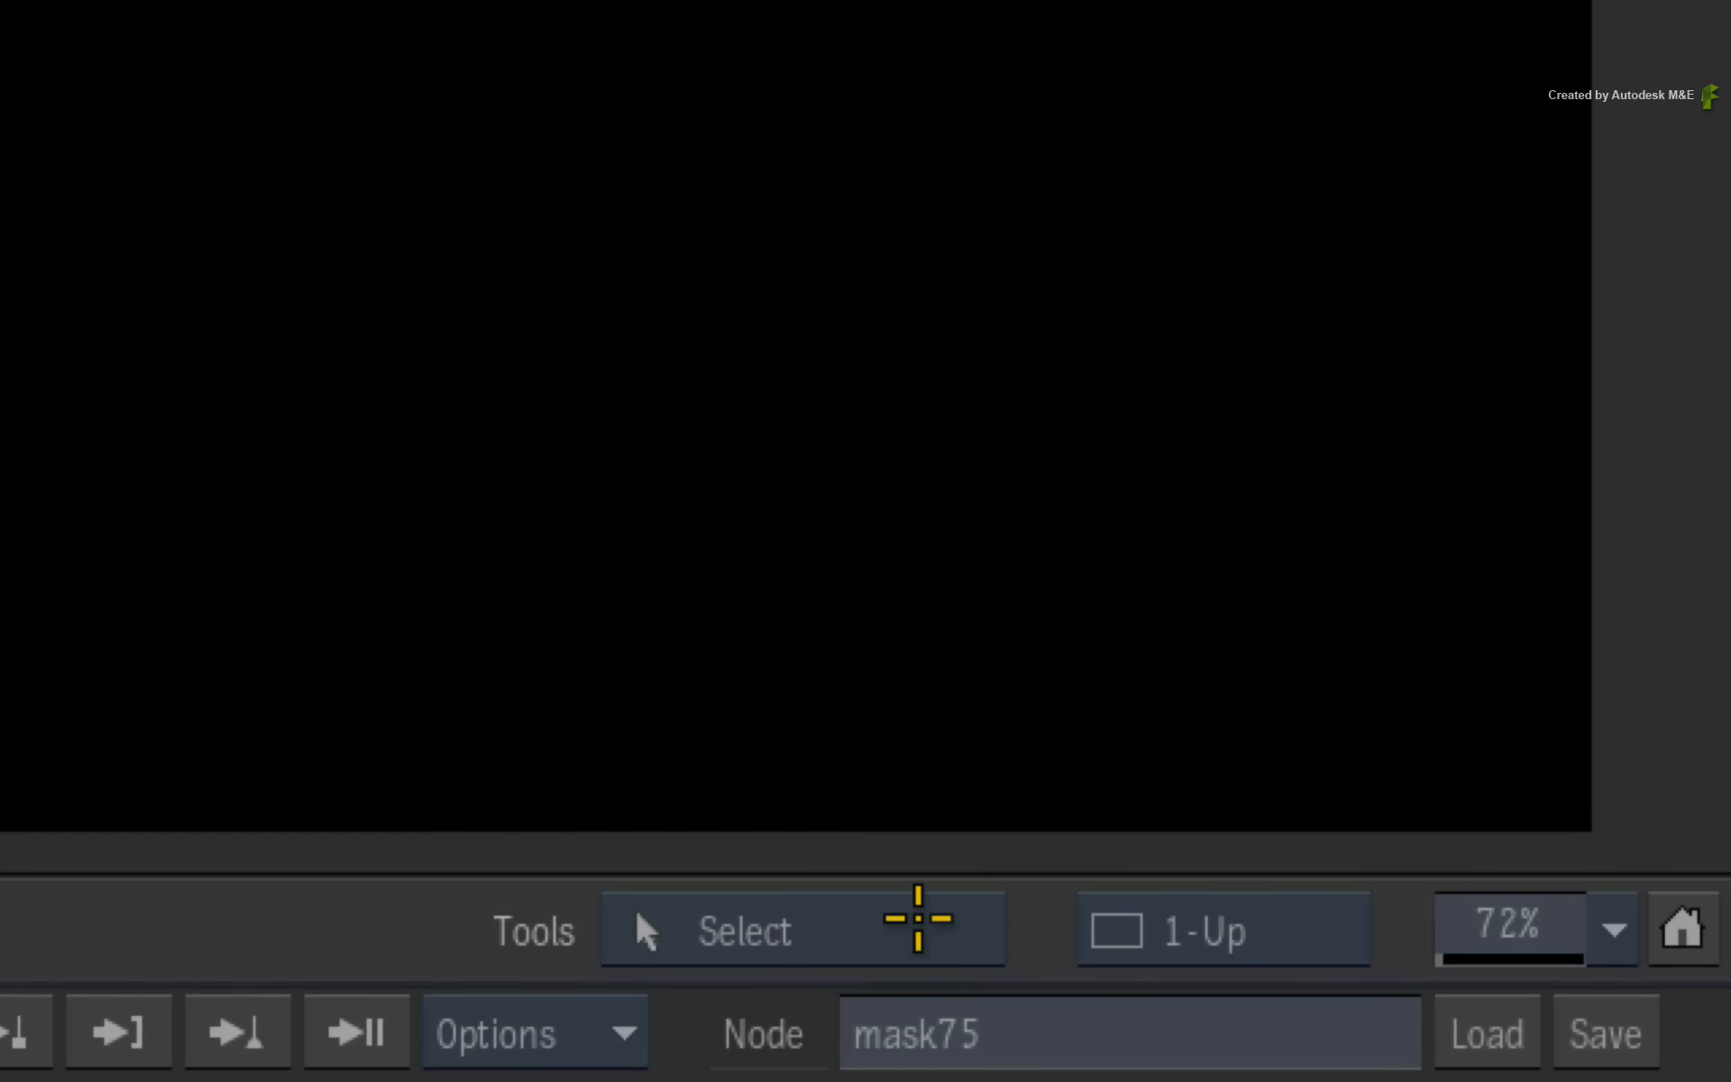
- Switch to the Add Points tool and add a vertex on the shape's right edge
click(1262, 751)
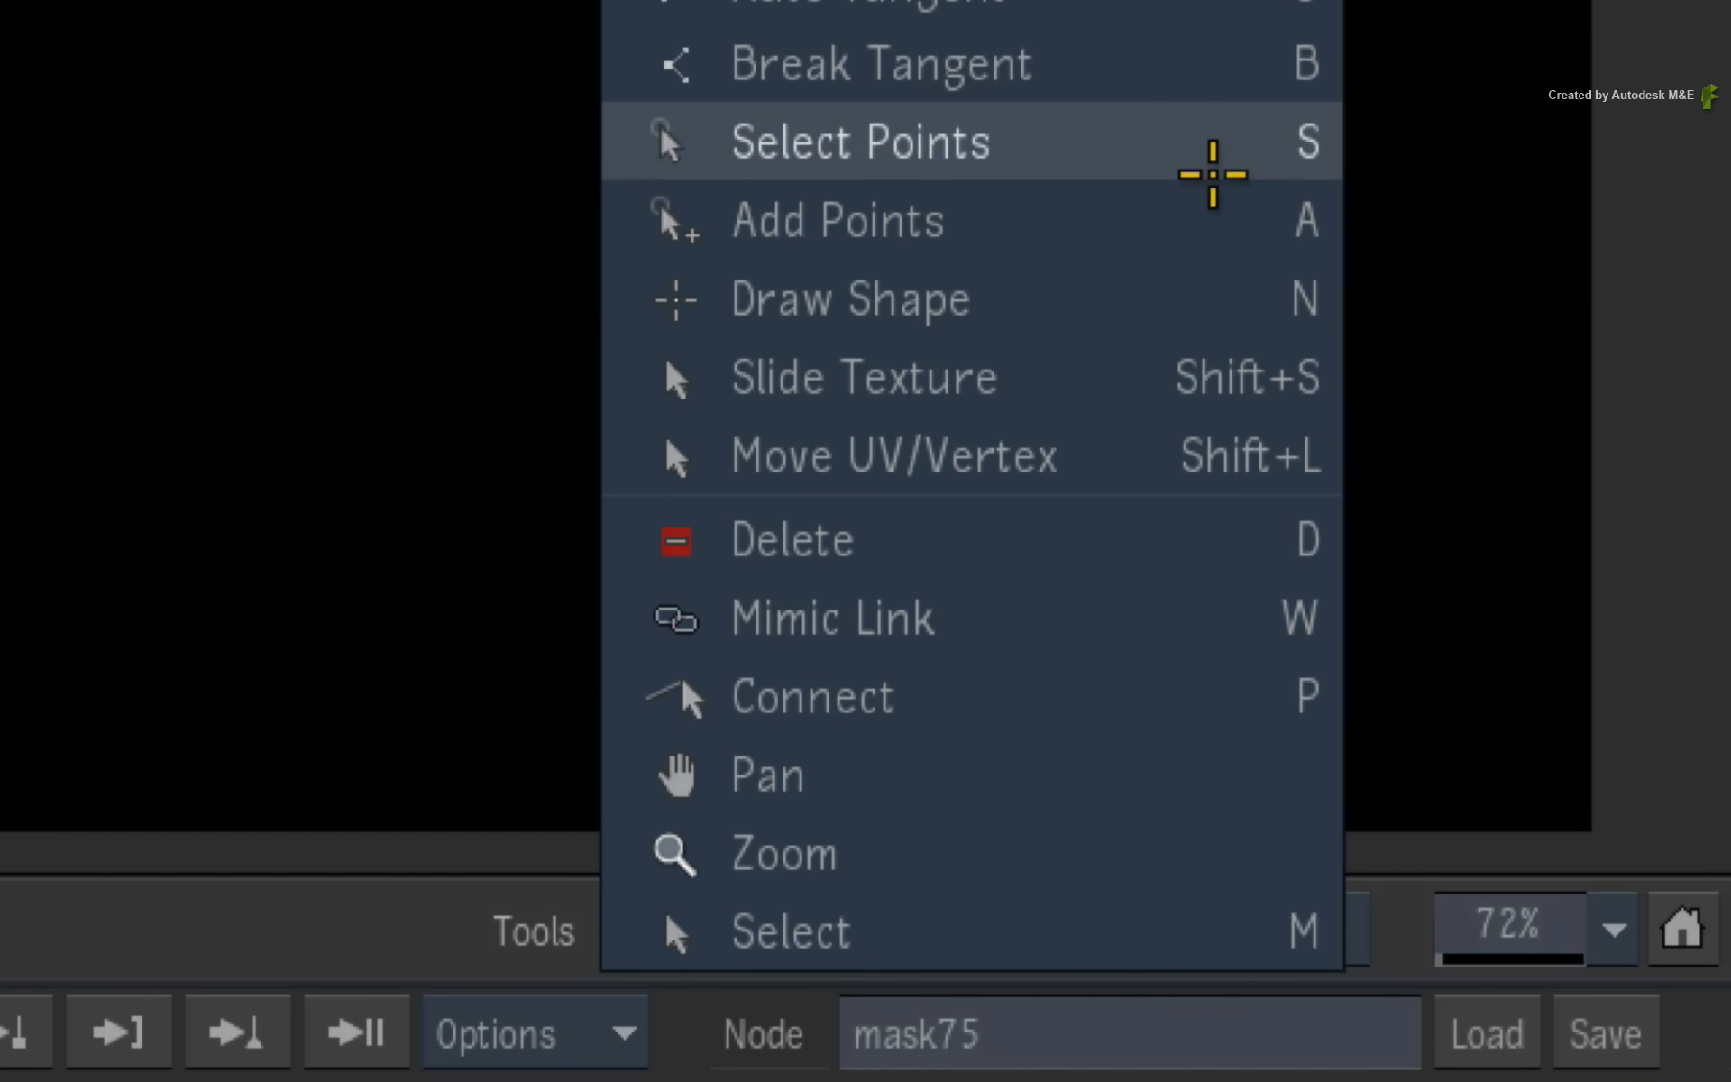
click(1188, 215)
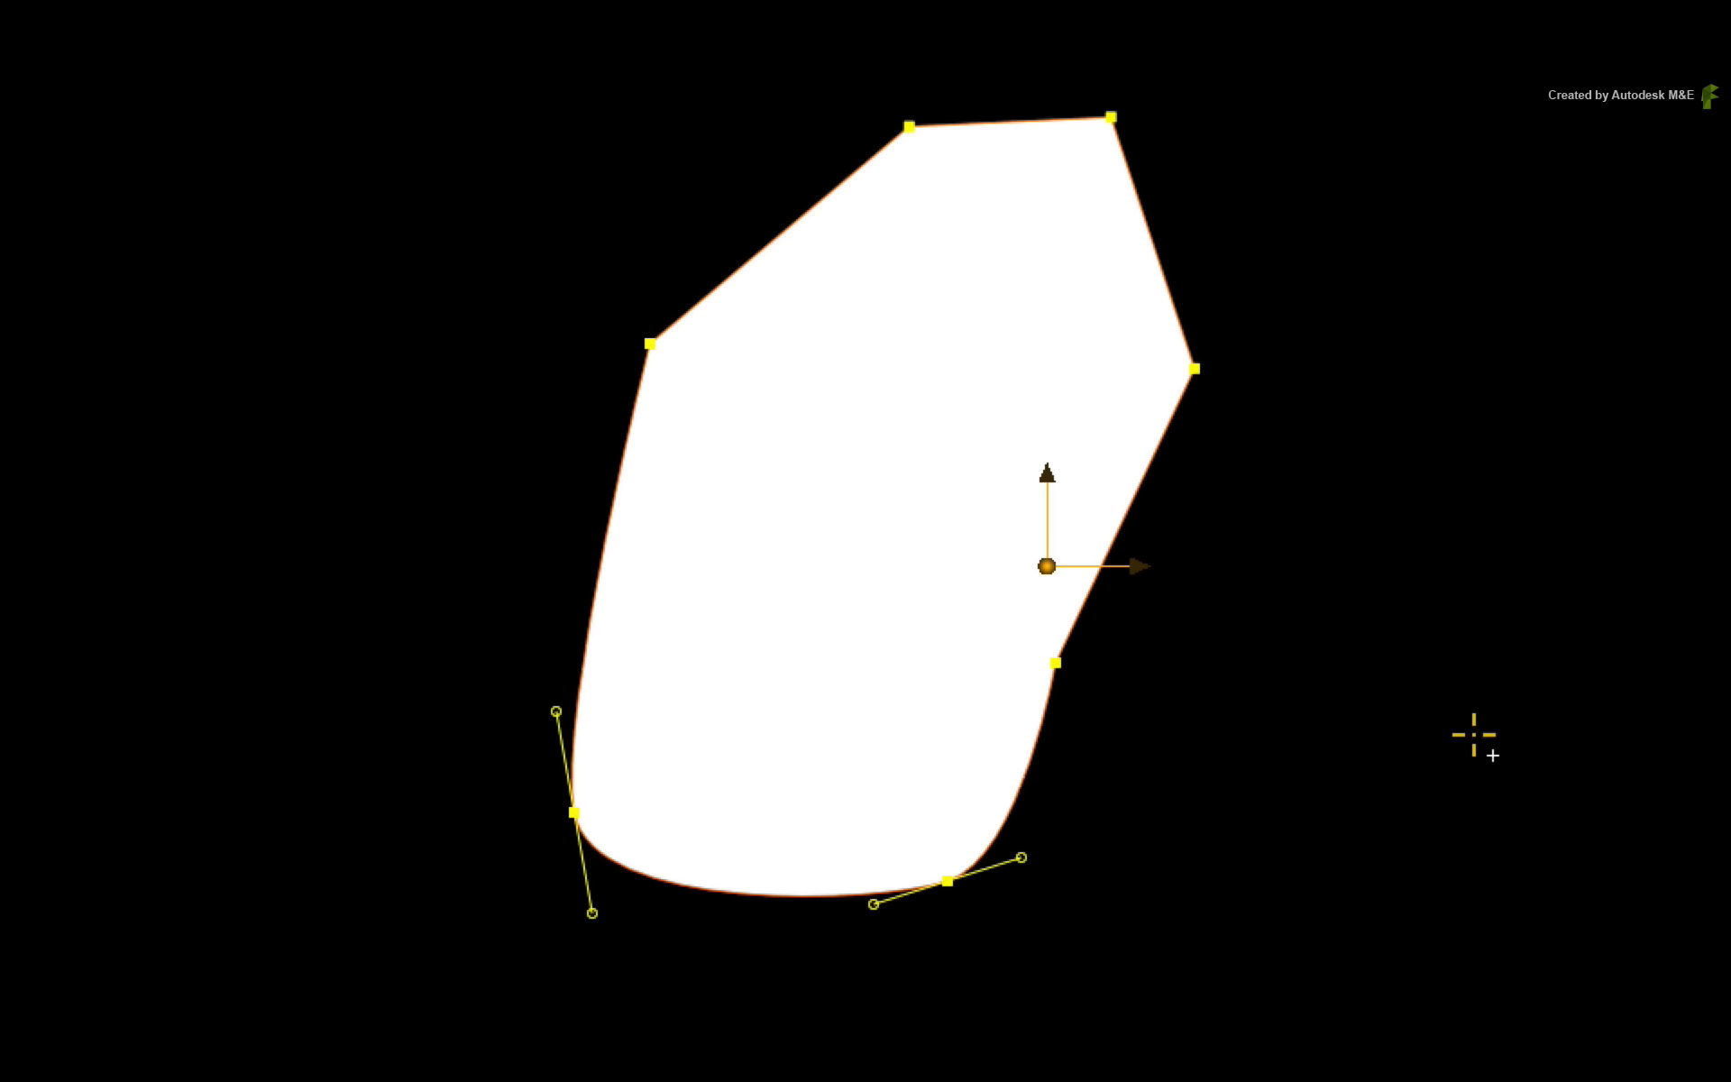
click(1156, 469)
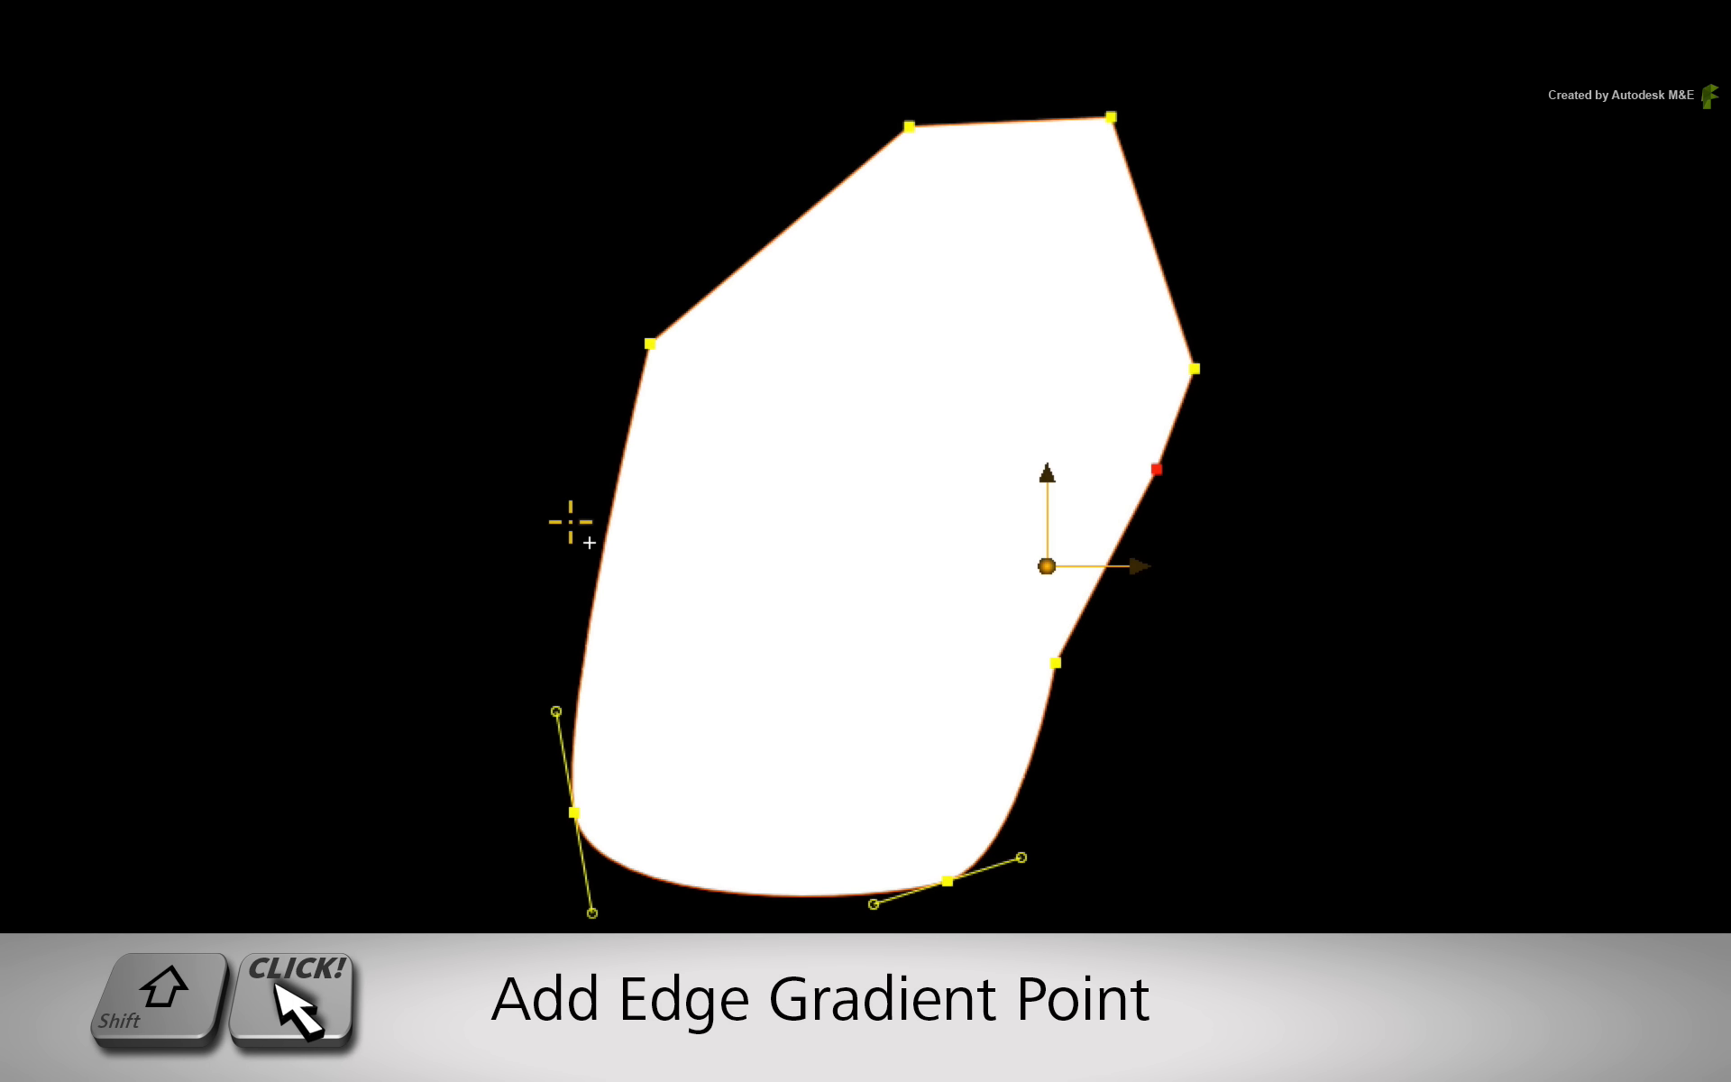
- Add edge gradient points on the shape's left, lower-right and upper-left edges, pulling them out to form a soft falloff
drag(606, 537, 370, 507)
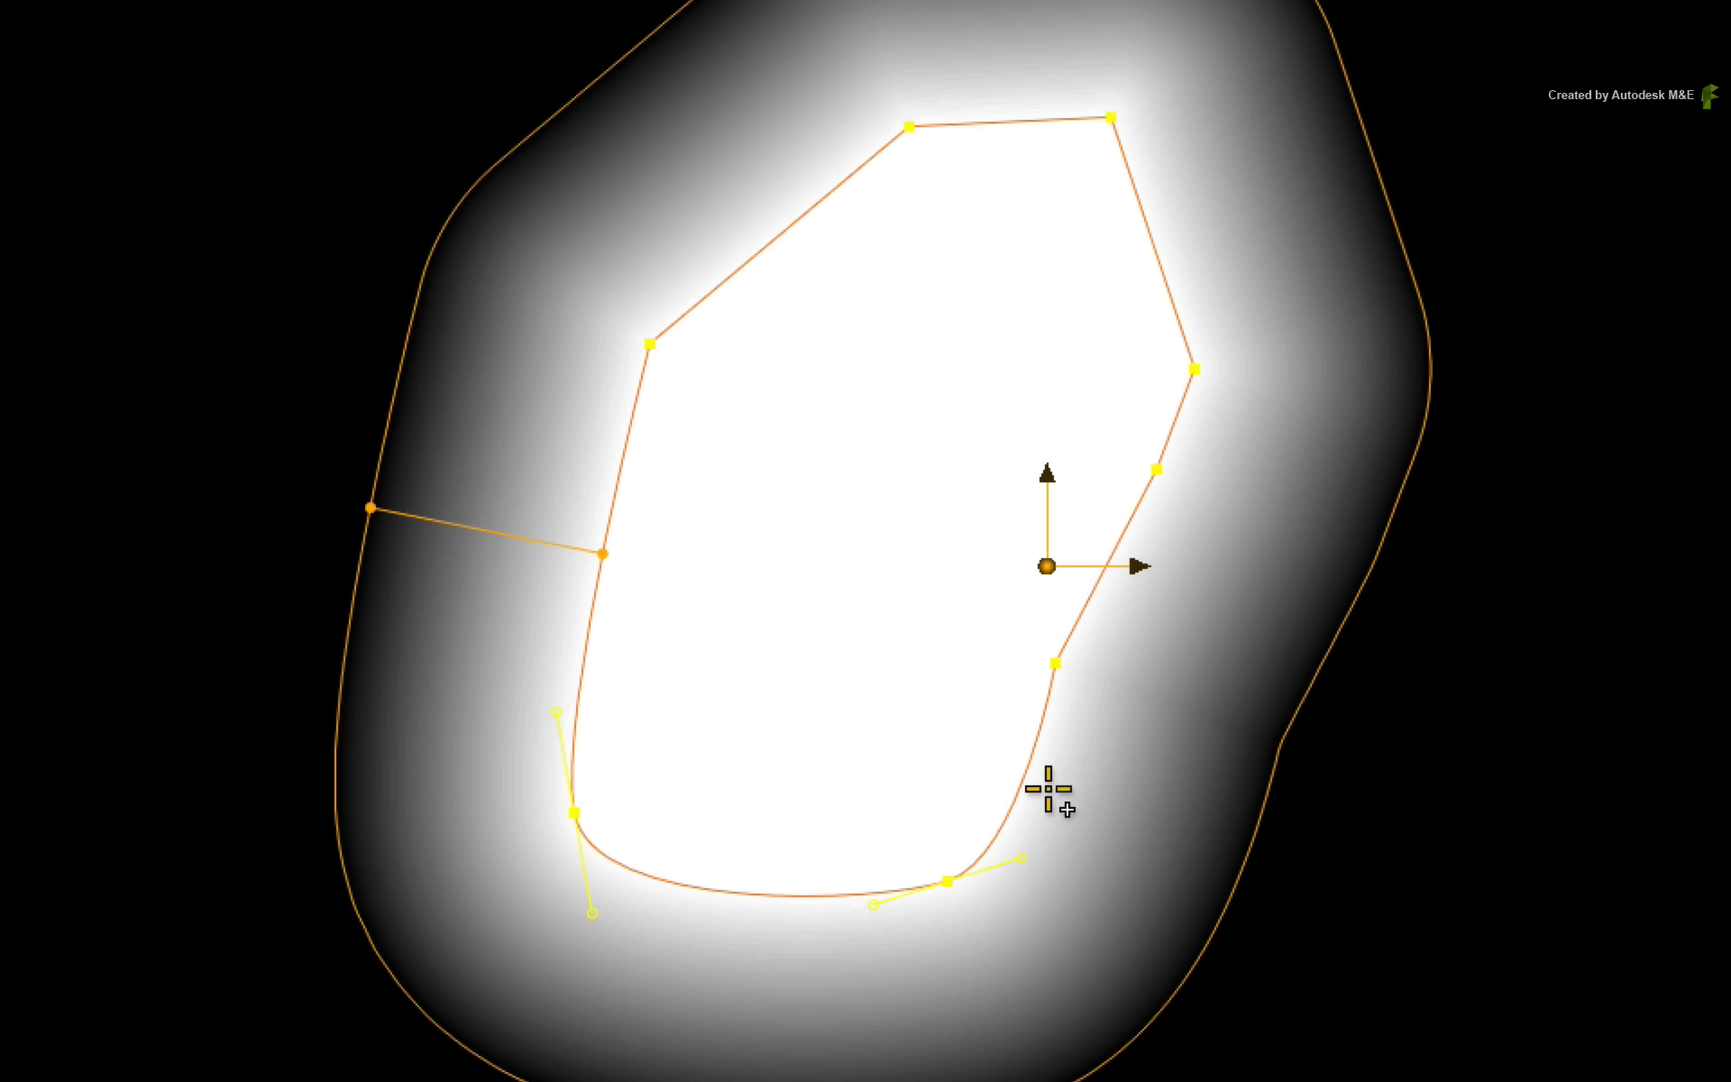
drag(1028, 775, 1078, 797)
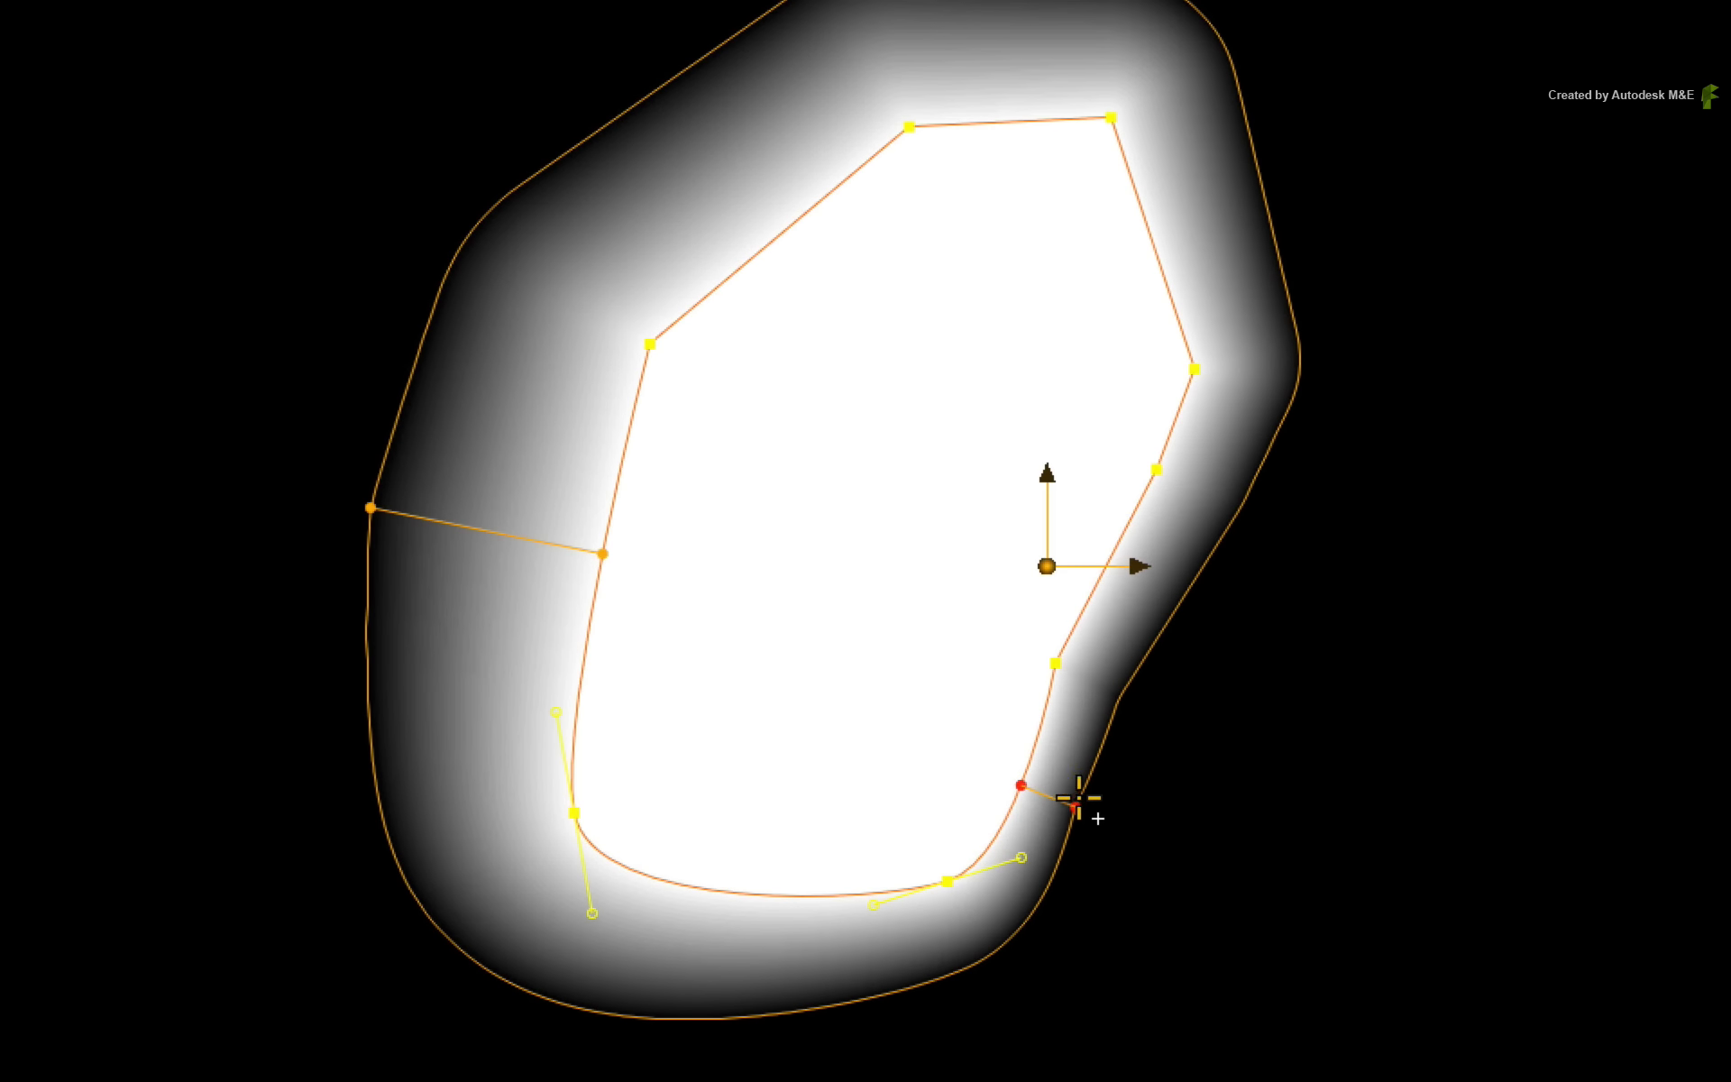
drag(776, 239, 726, 135)
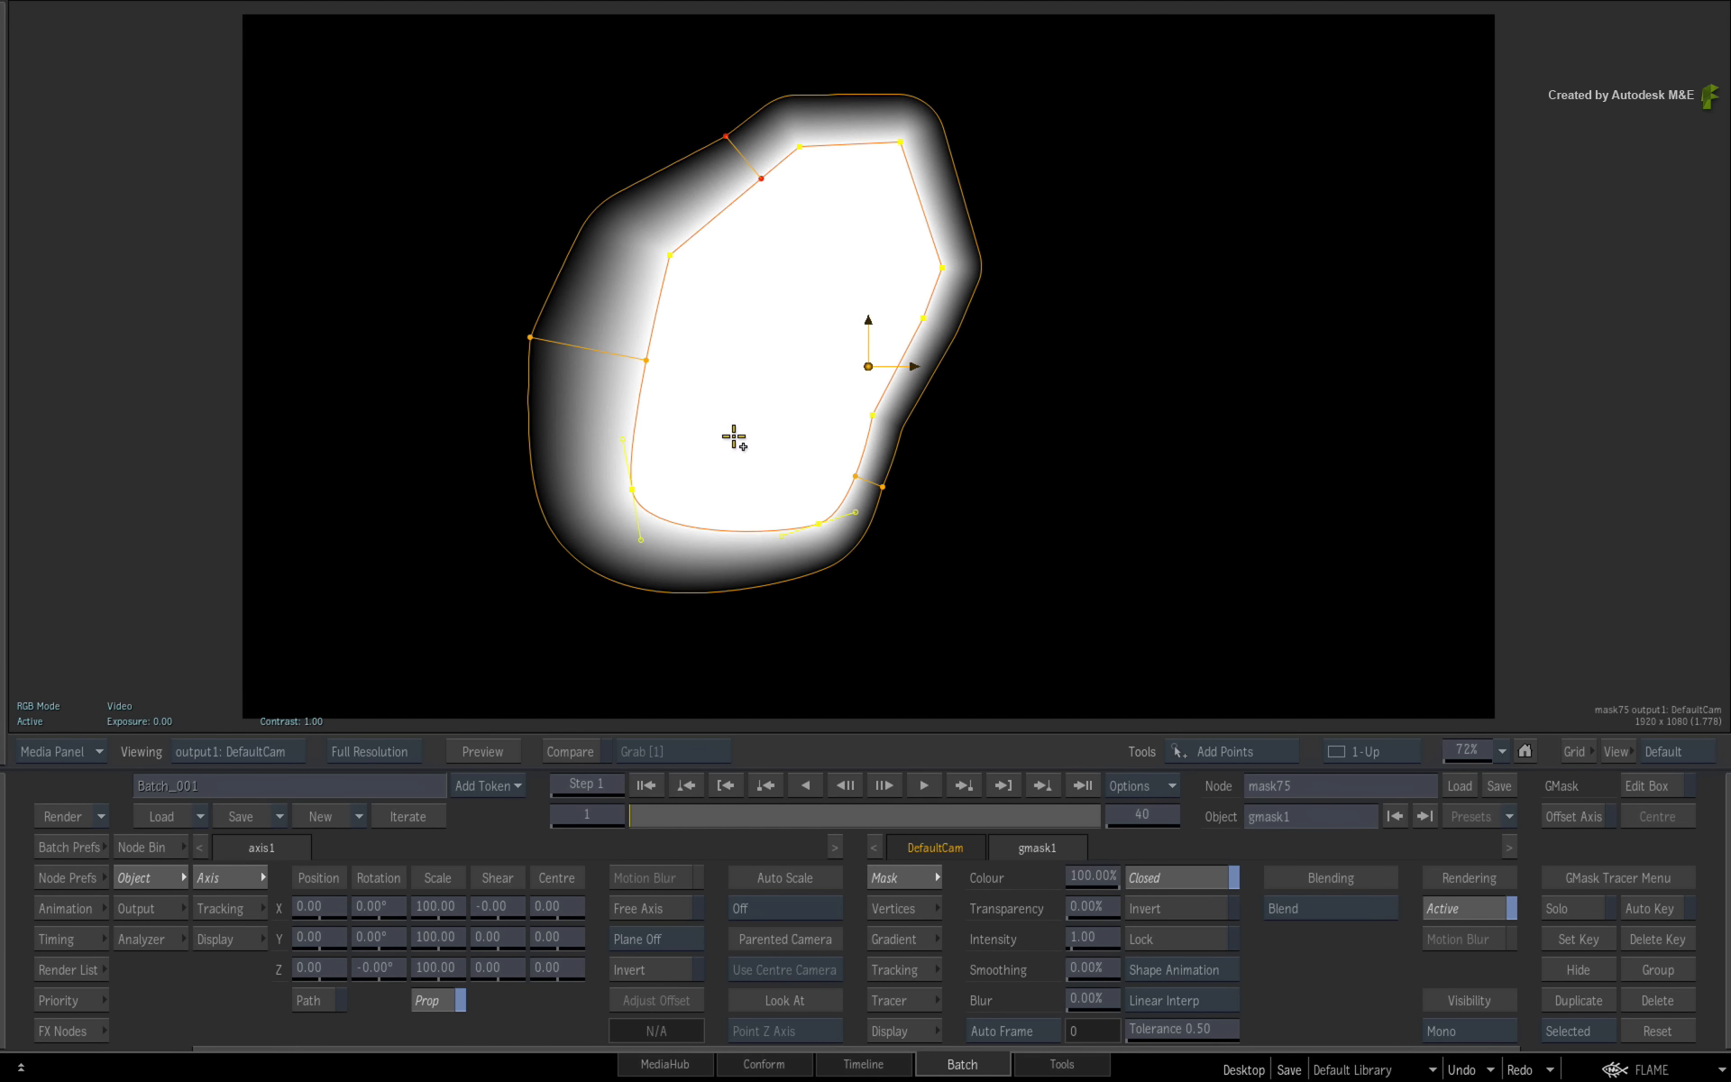
- In the gradient settings, set the gradient offset to 75.9 and bend the falloff curve's midpoint
click(921, 944)
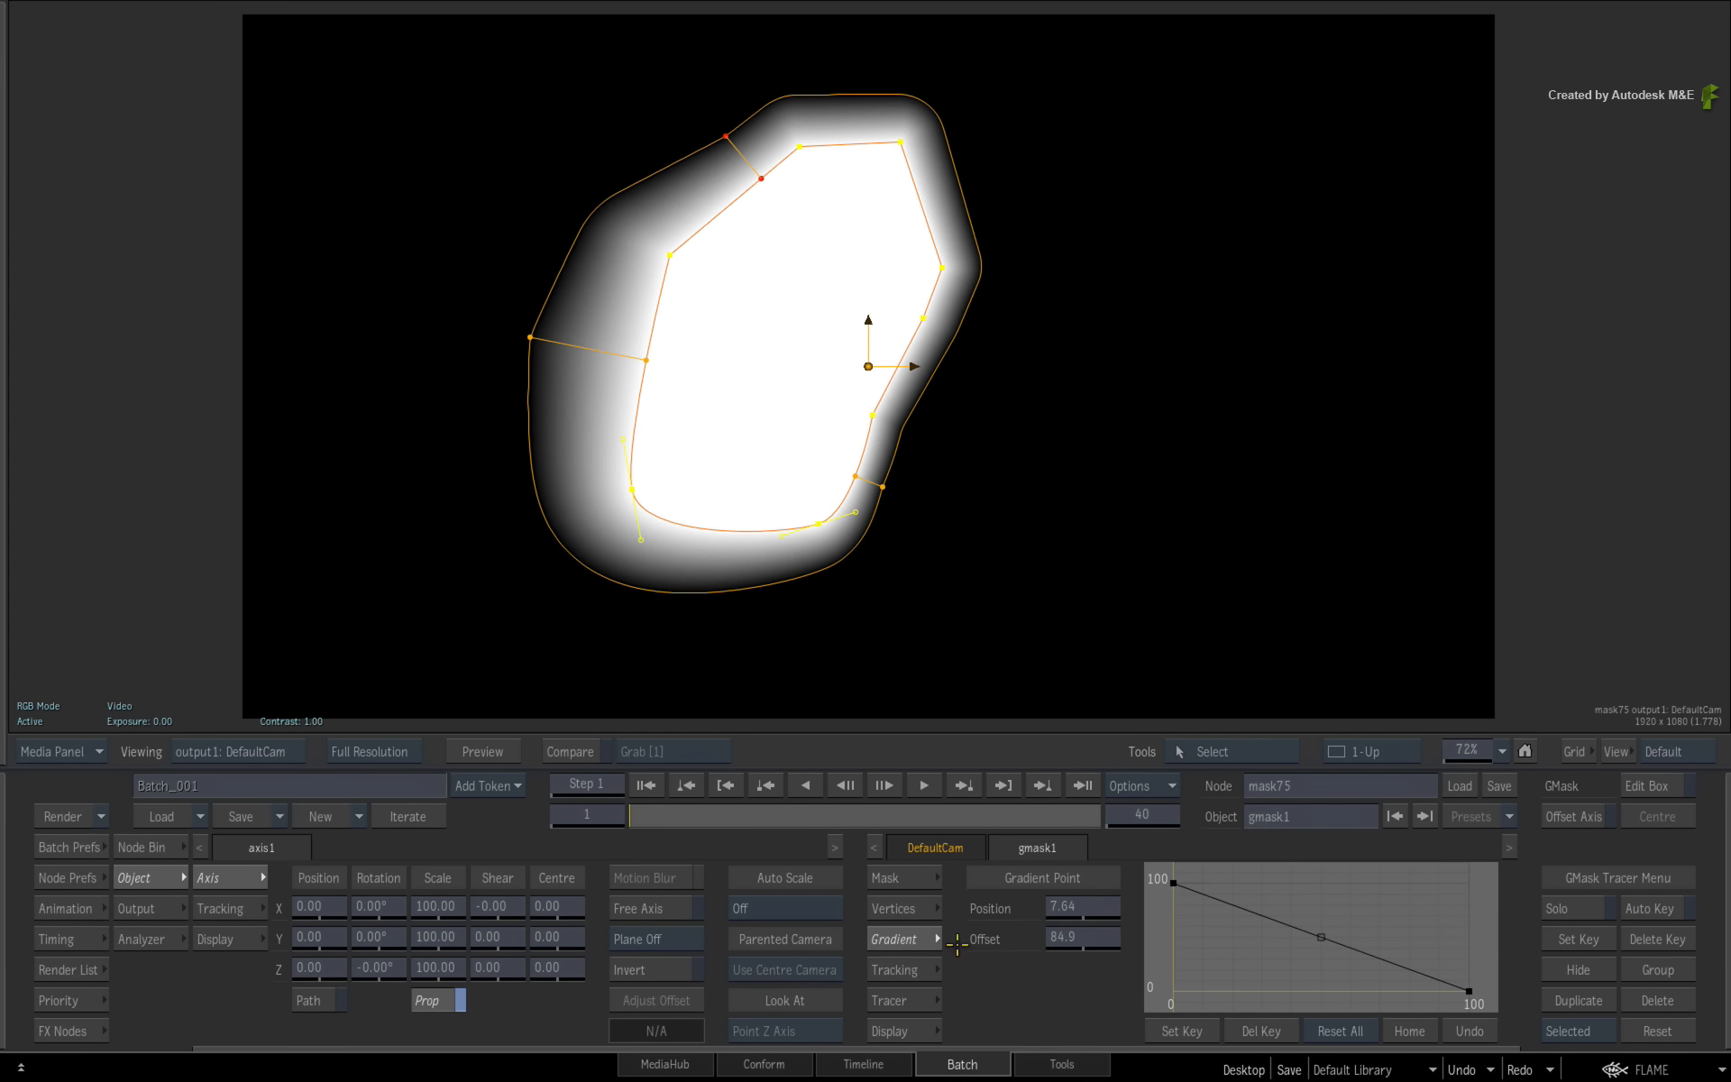
mouse_move(1093, 904)
mouse_down()
mouse_move(1113, 902)
mouse_move(1093, 904)
mouse_move(1107, 937)
mouse_move(1080, 937)
mouse_move(1120, 917)
mouse_move(1074, 922)
mouse_up()
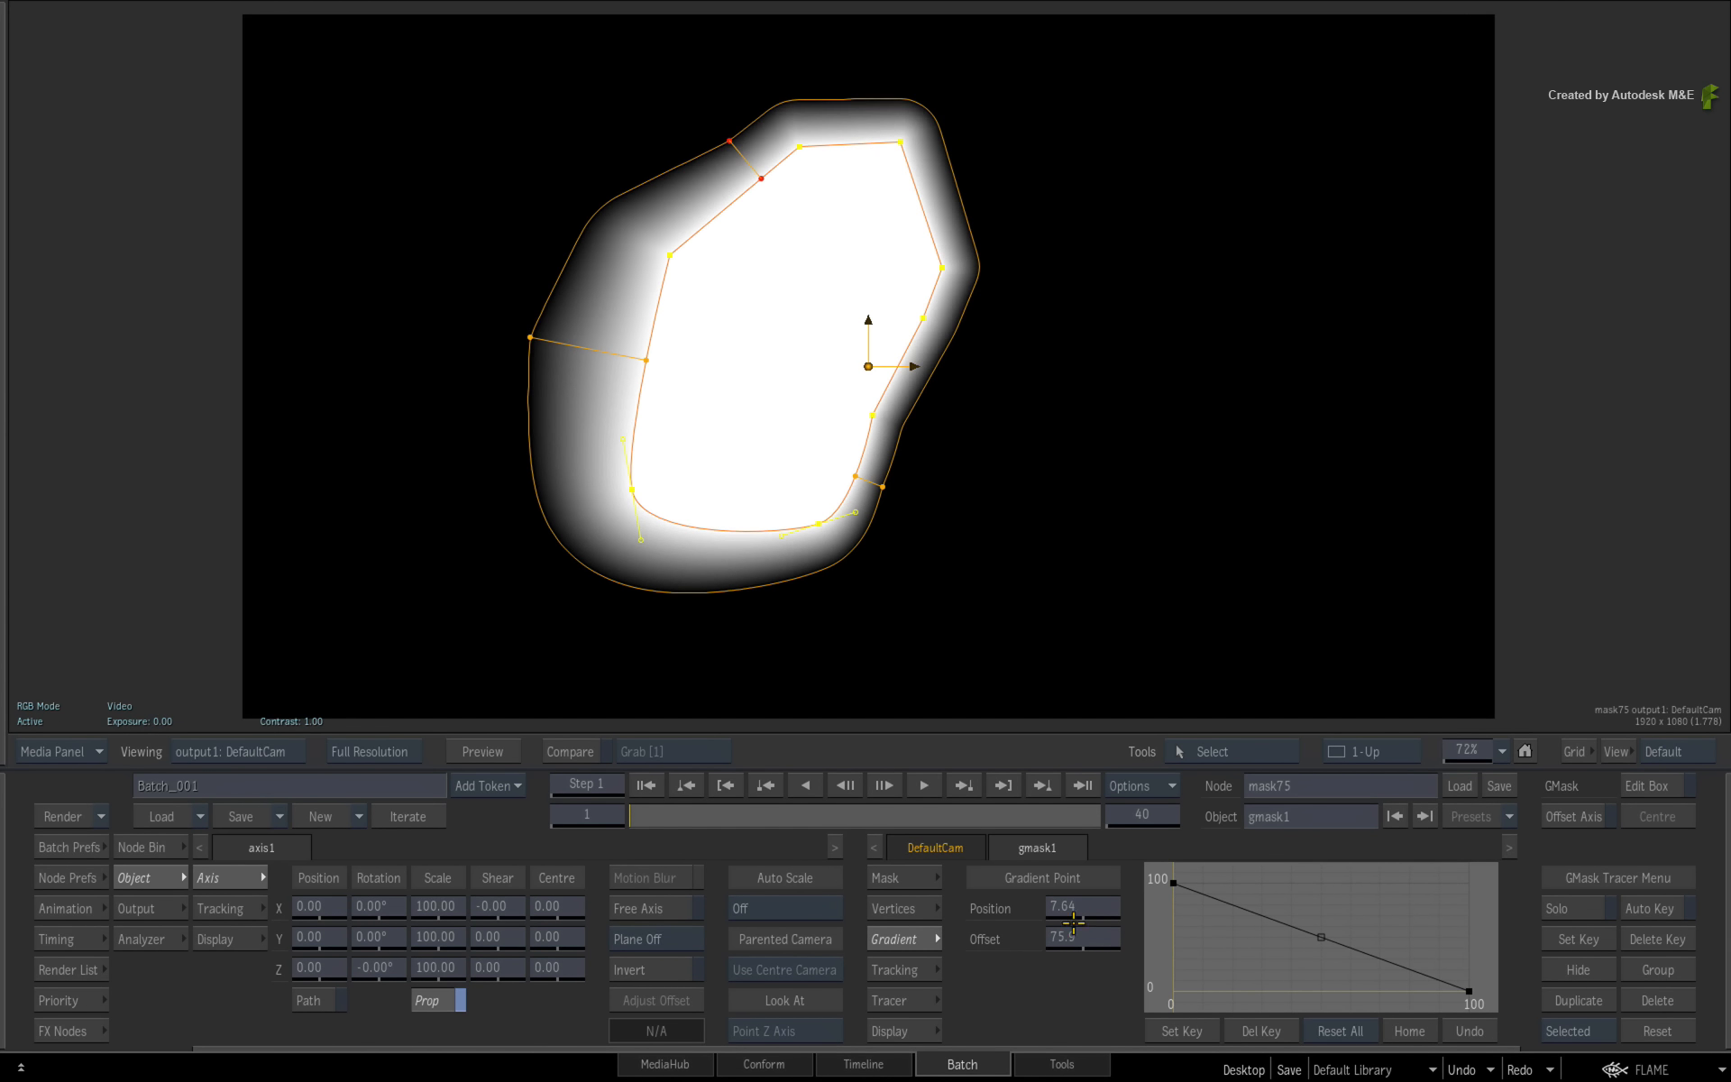
drag(1350, 961, 1327, 921)
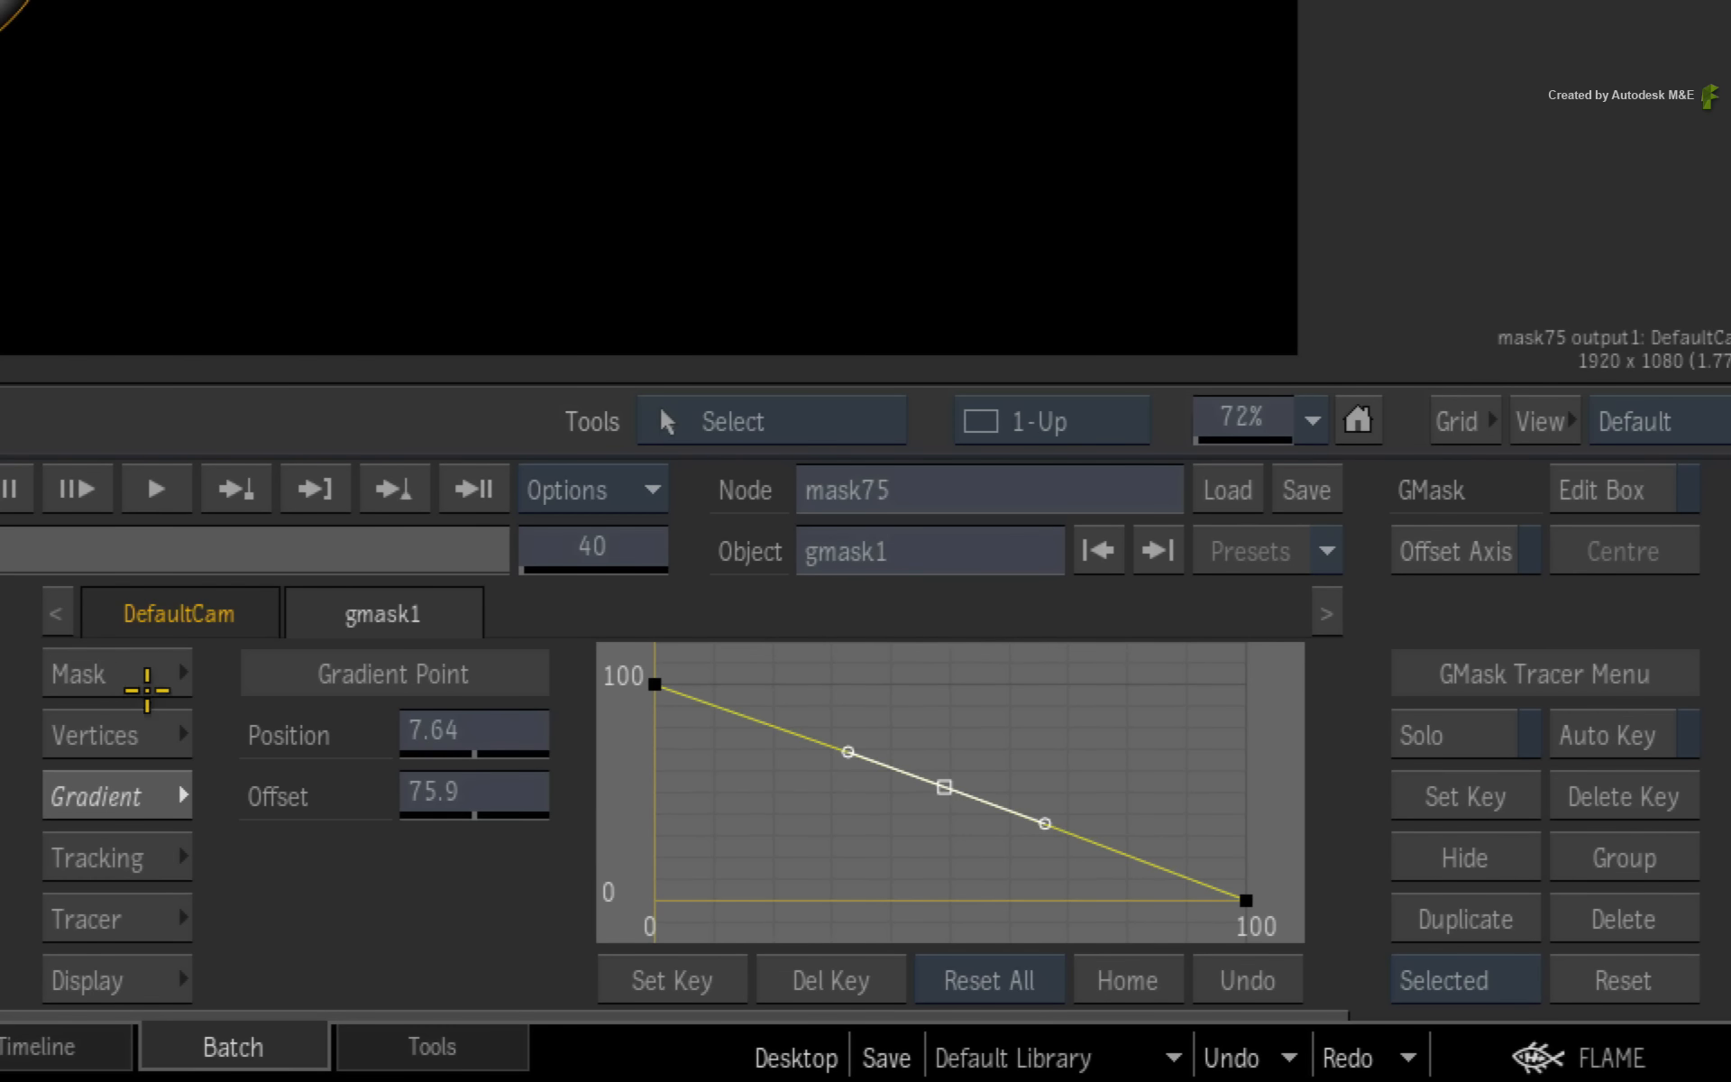
- Back in the mask settings, set the shape's smoothing to 33.50% and try adjusting its blur
click(146, 689)
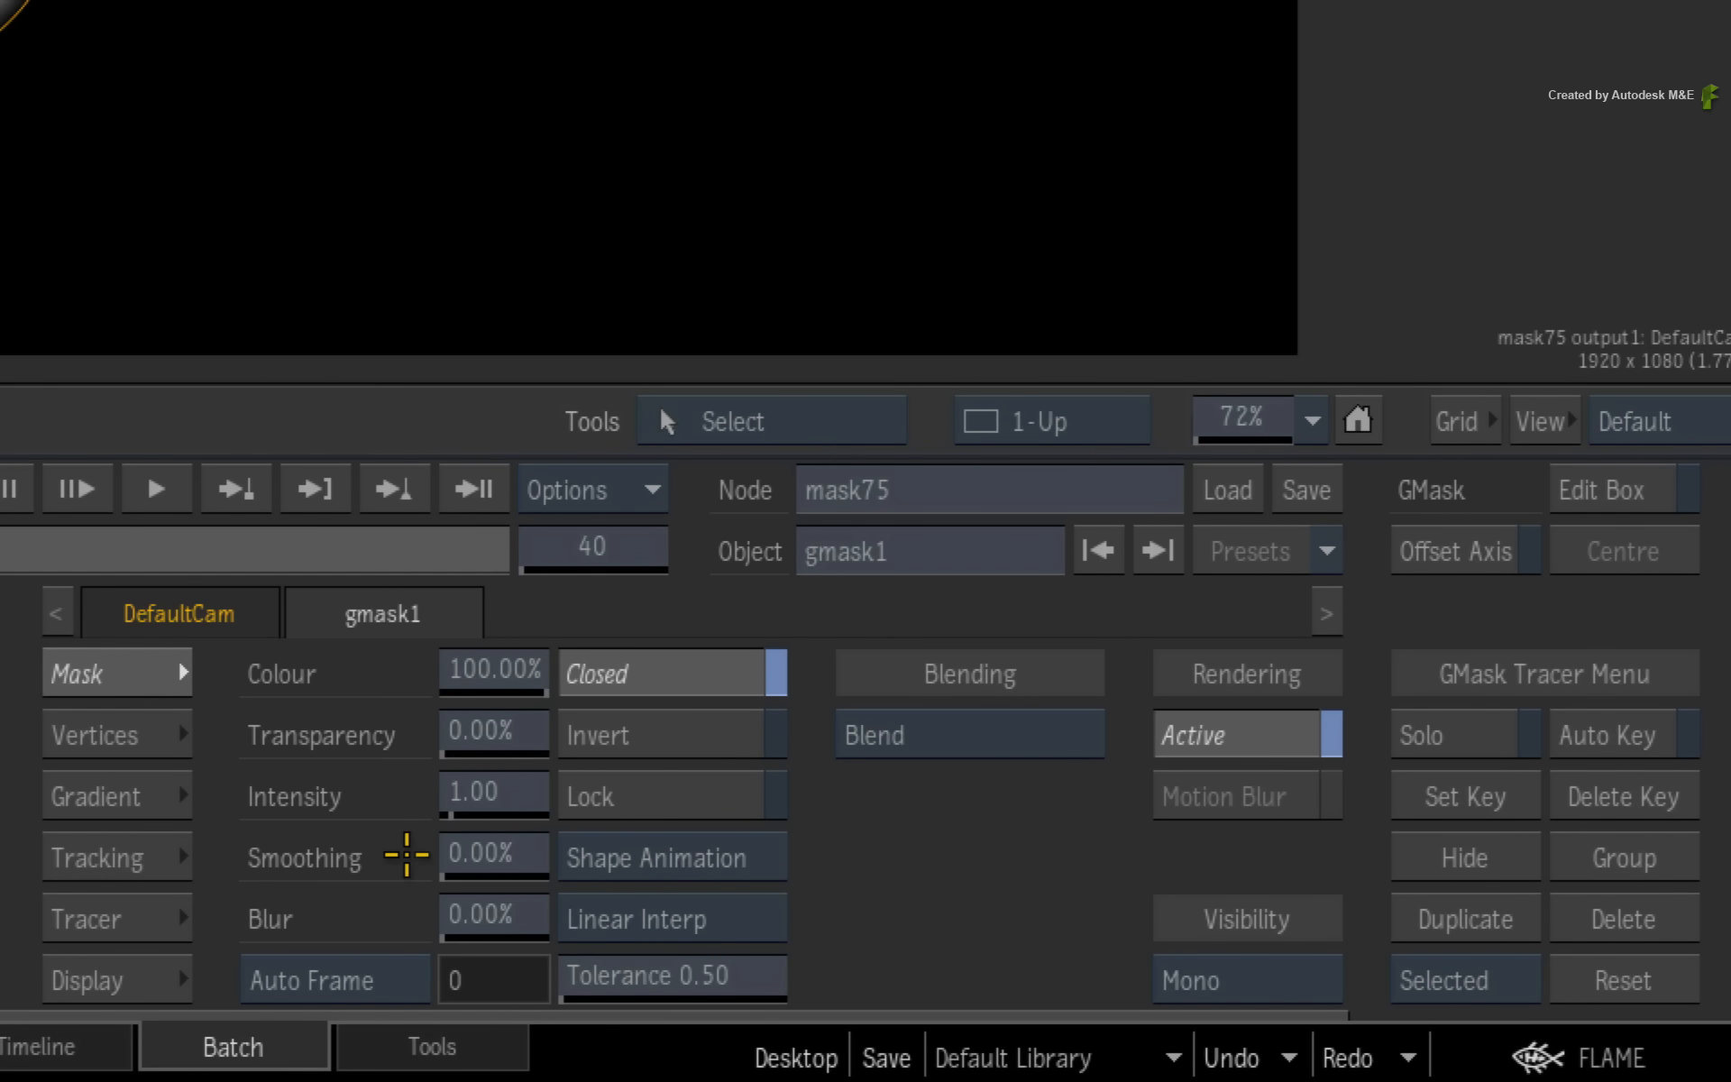
drag(487, 853, 514, 853)
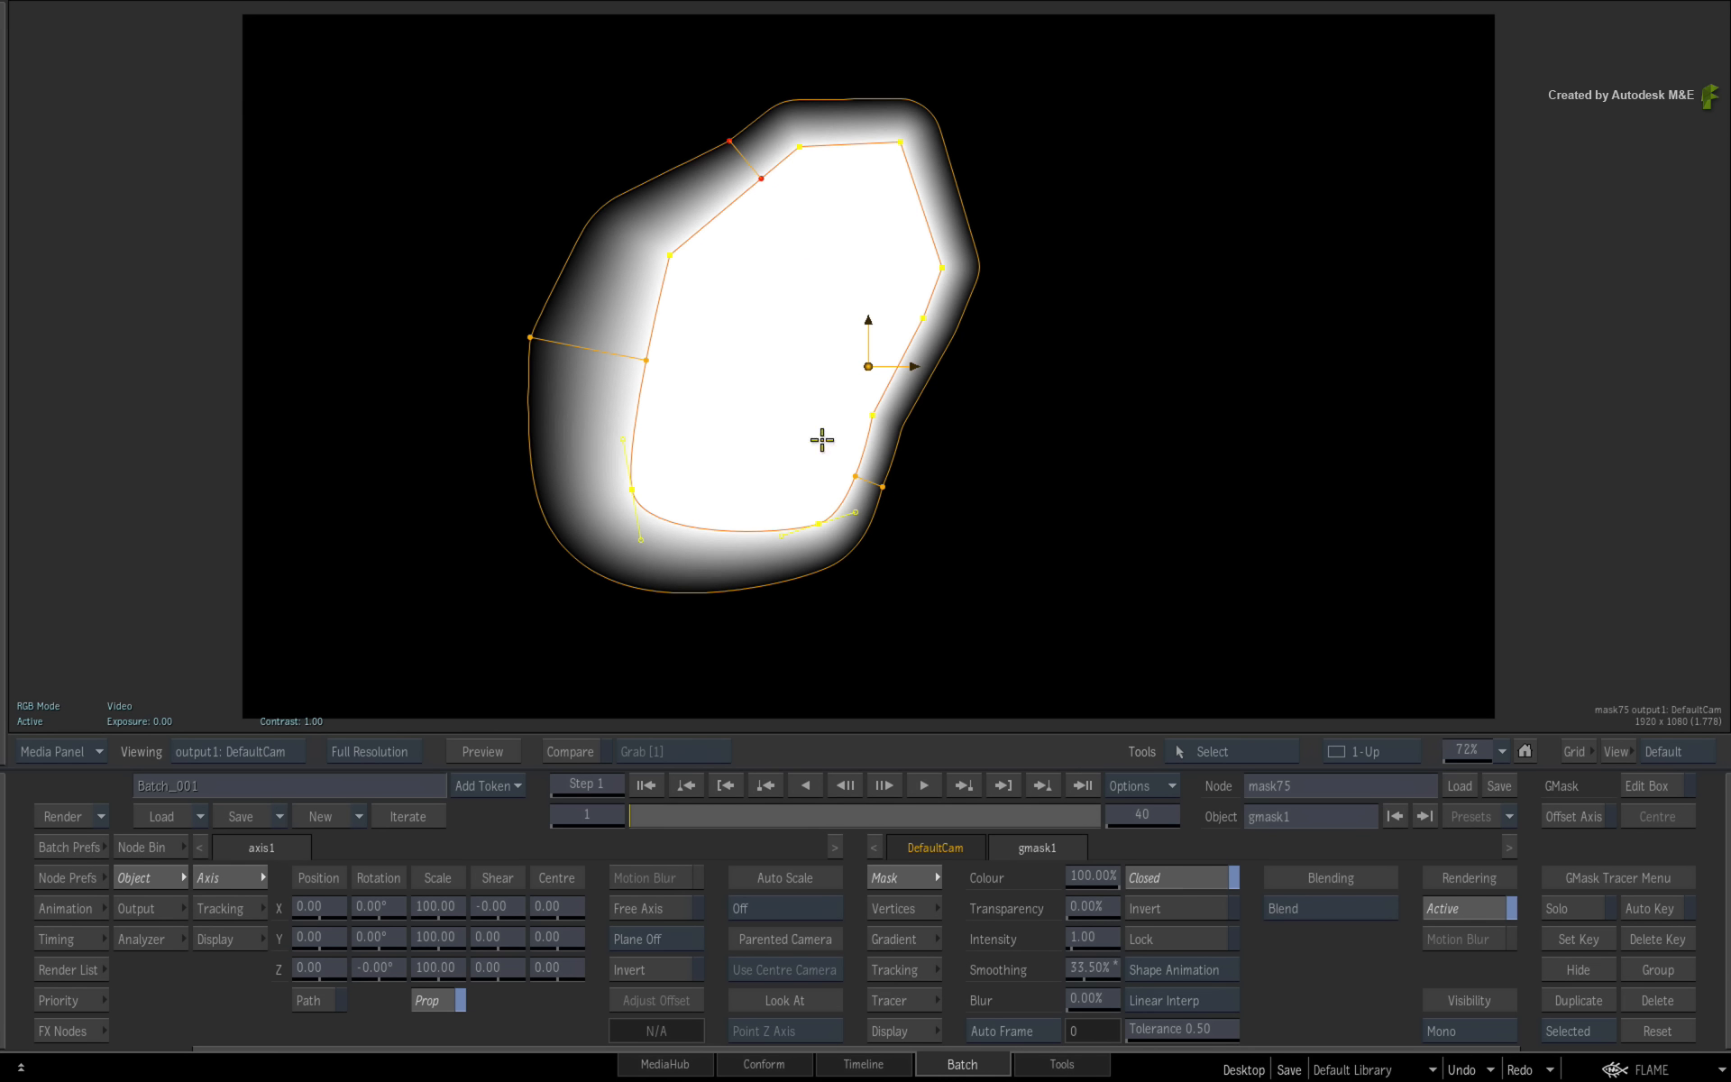
drag(1076, 1001, 992, 996)
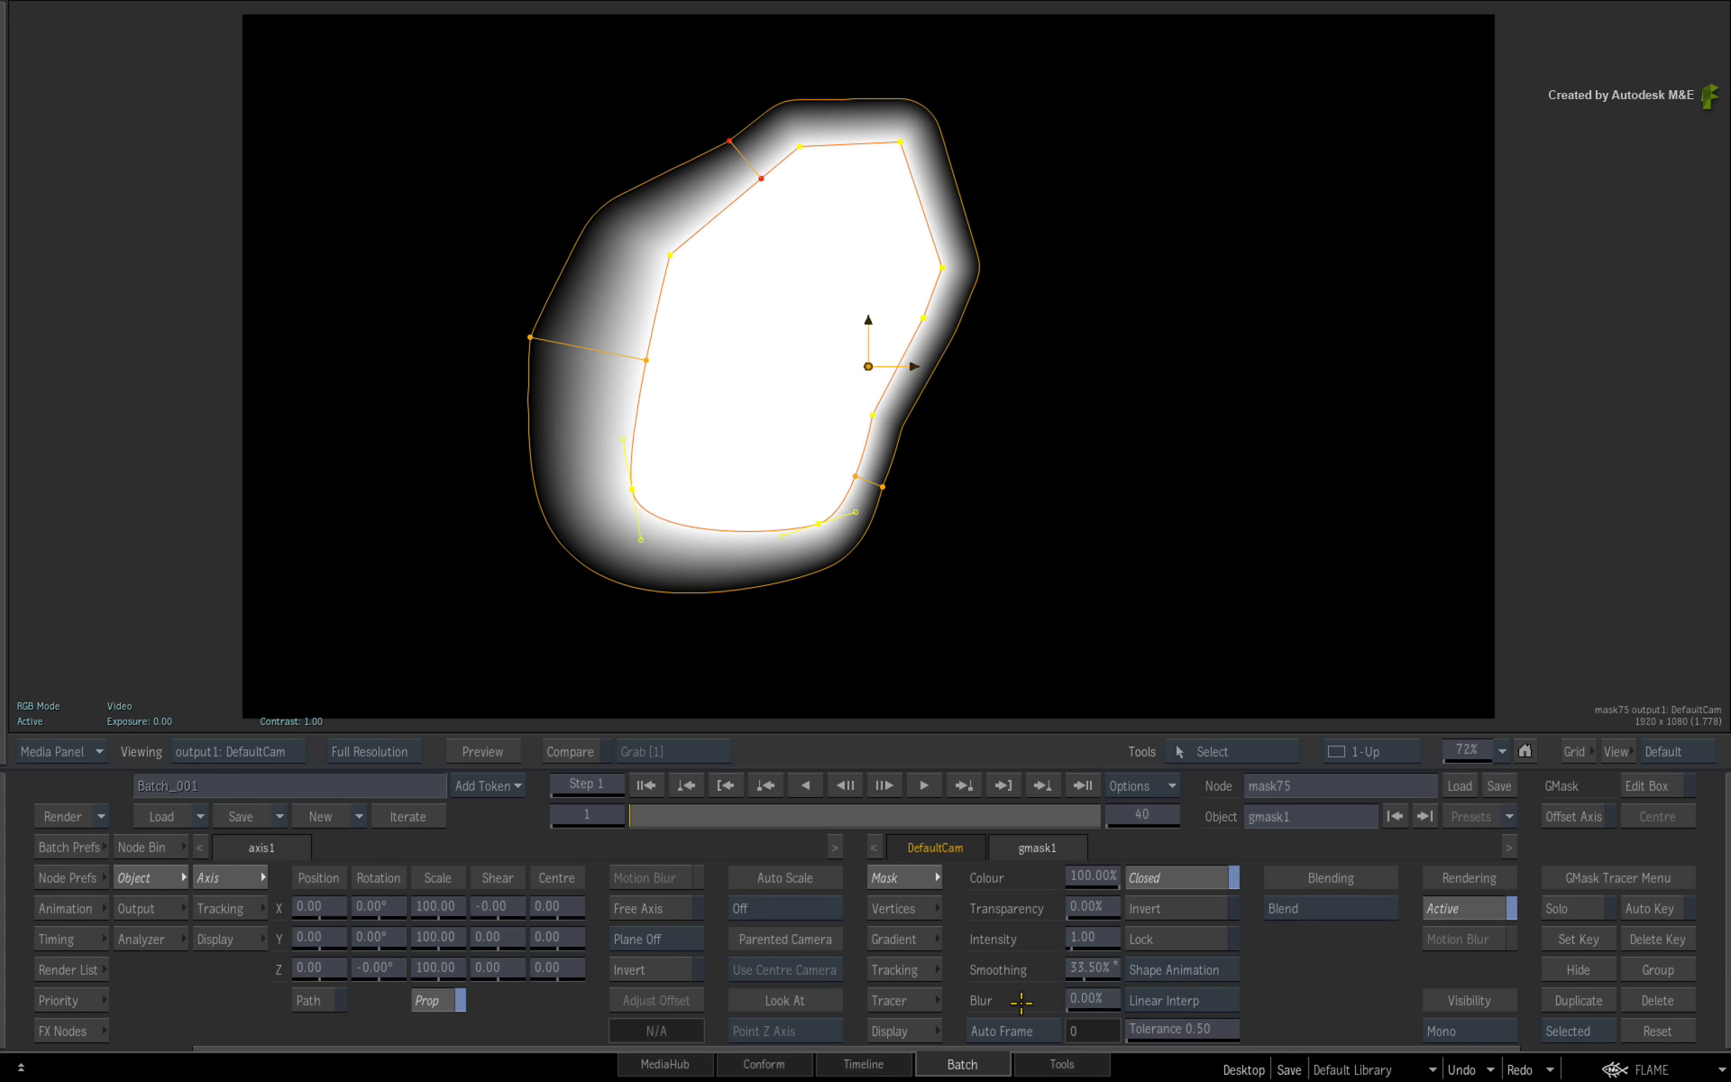